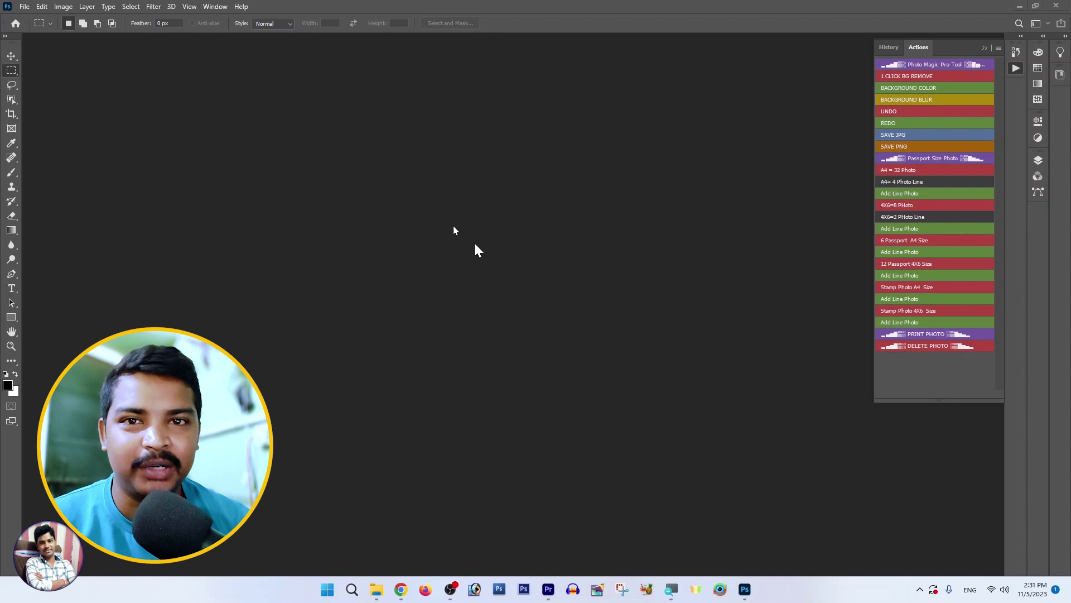
Open the green saree (3) portrait from the Desktop's Photo folder.
{"action": "key", "text": "ctrl+o"}
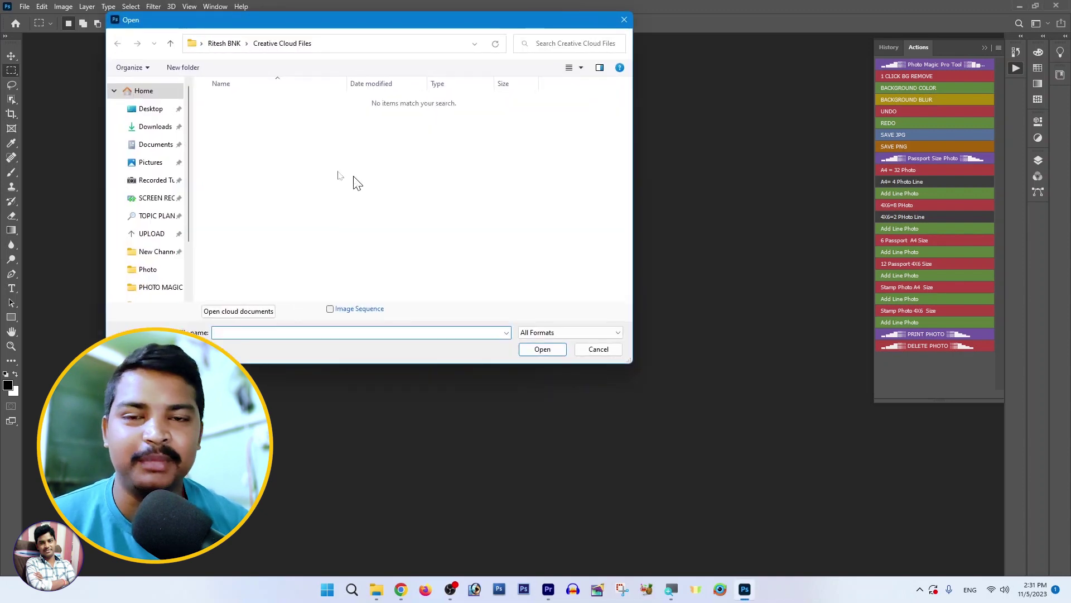
{"action": "left_click", "coordinate": [147, 269]}
{"action": "scroll", "coordinate": [413, 207], "scroll_direction": "down", "scroll_amount": 10}
{"action": "scroll", "coordinate": [391, 168], "scroll_direction": "up", "scroll_amount": 6}
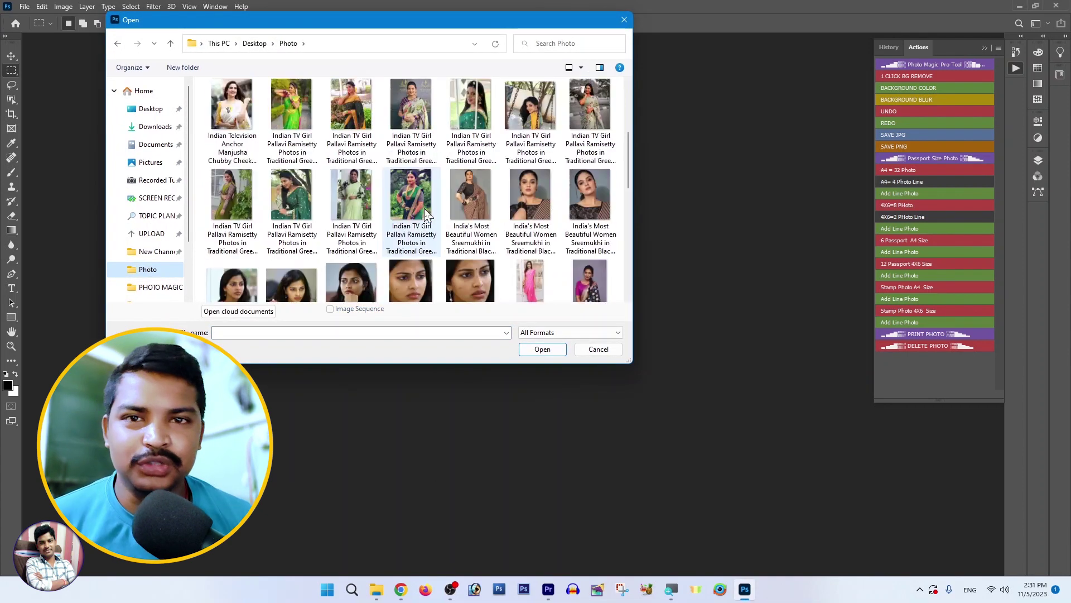
{"action": "left_click", "coordinate": [362, 106]}
{"action": "double_click", "coordinate": [362, 106]}
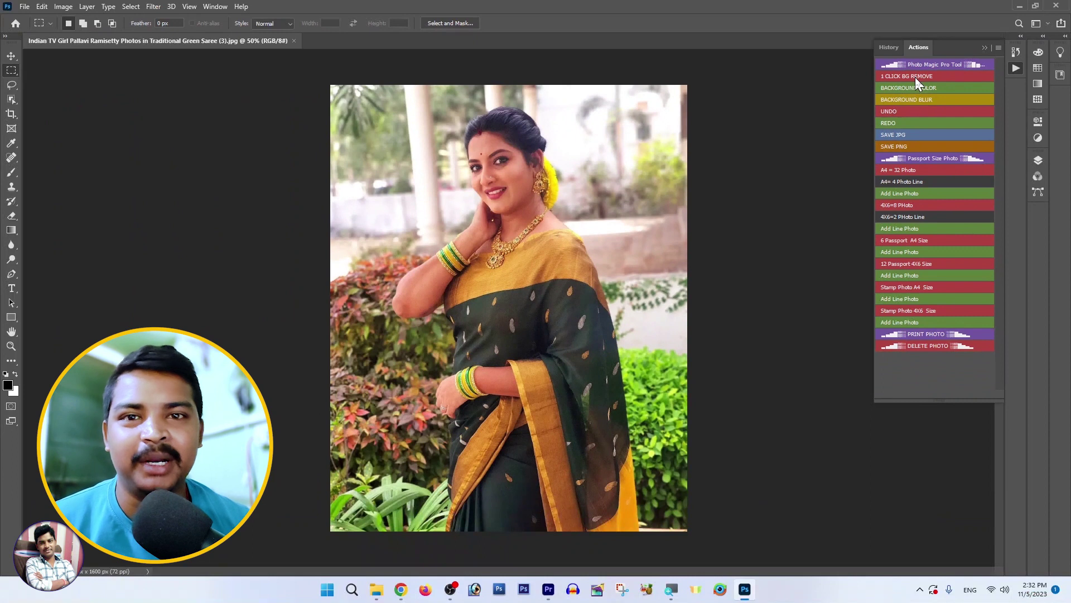
Remove the portrait's background with 1 CLICK BG REMOVE and fill it light blue via BACKGROUND COLOR.
{"action": "left_click", "coordinate": [915, 77]}
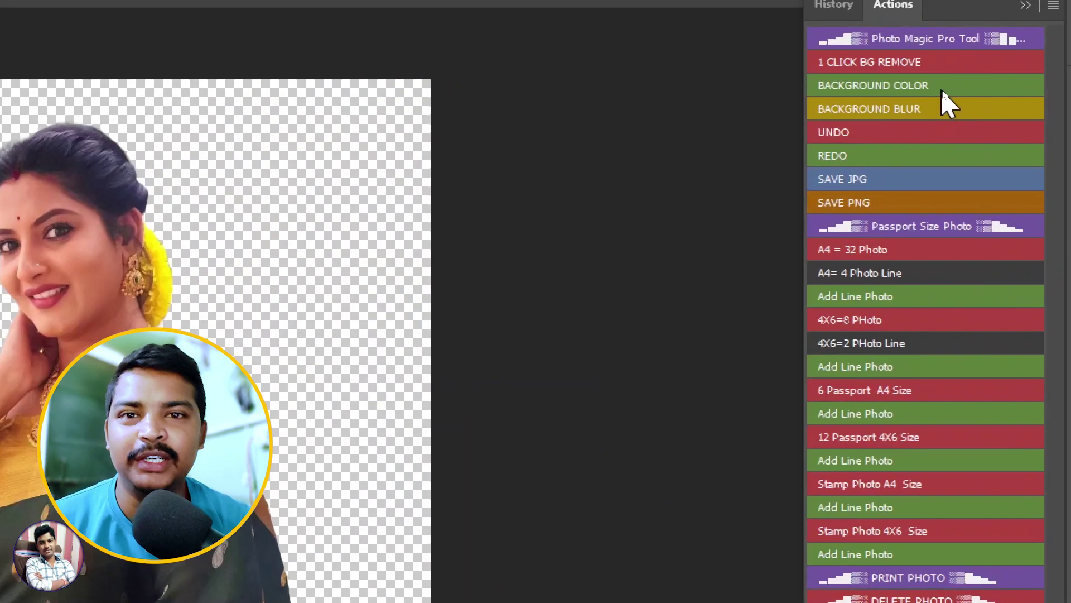
{"action": "left_click", "coordinate": [935, 88]}
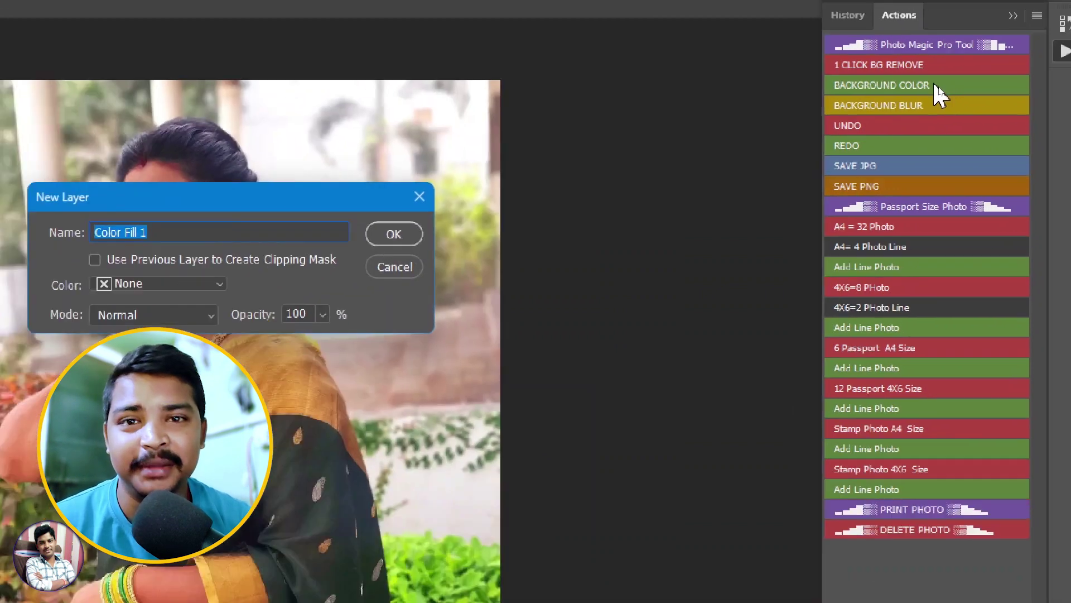
{"action": "left_click", "coordinate": [635, 175]}
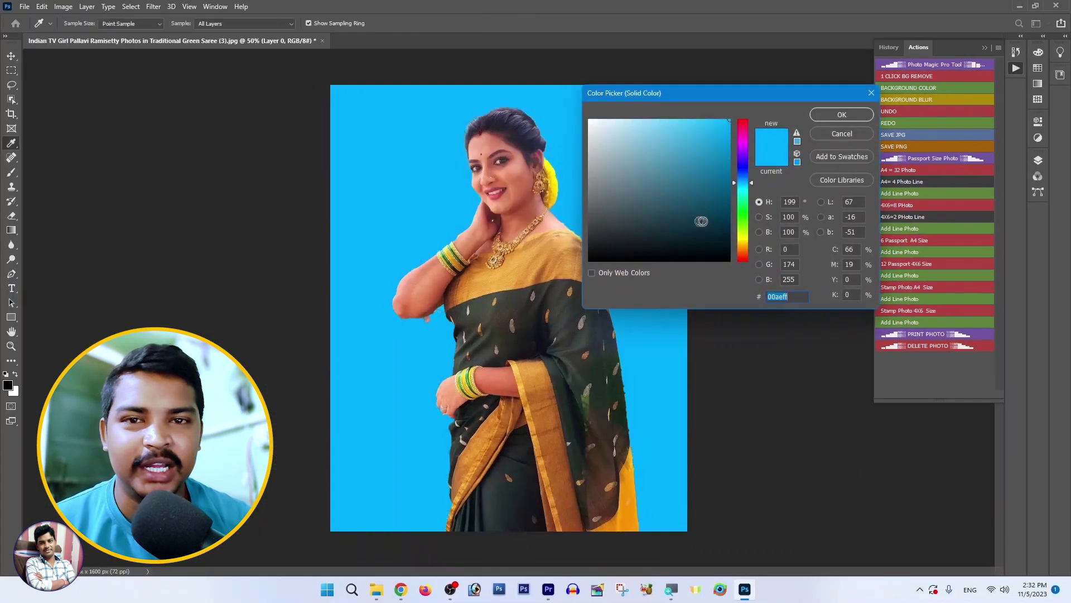
{"action": "left_click_drag", "start_coordinate": [718, 95], "coordinate": [726, 110]}
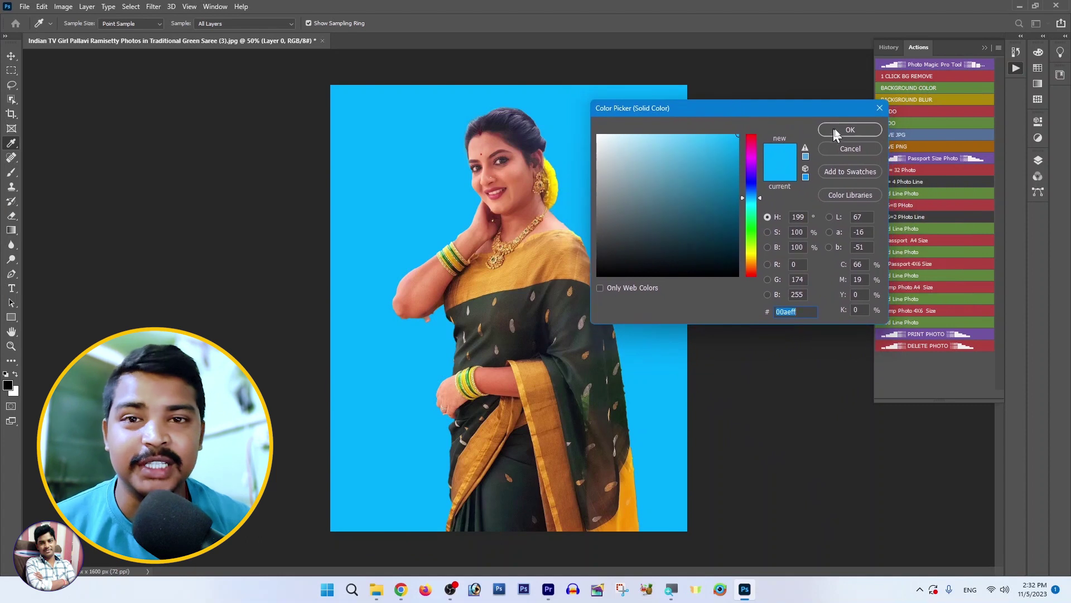
{"action": "left_click", "coordinate": [841, 131]}
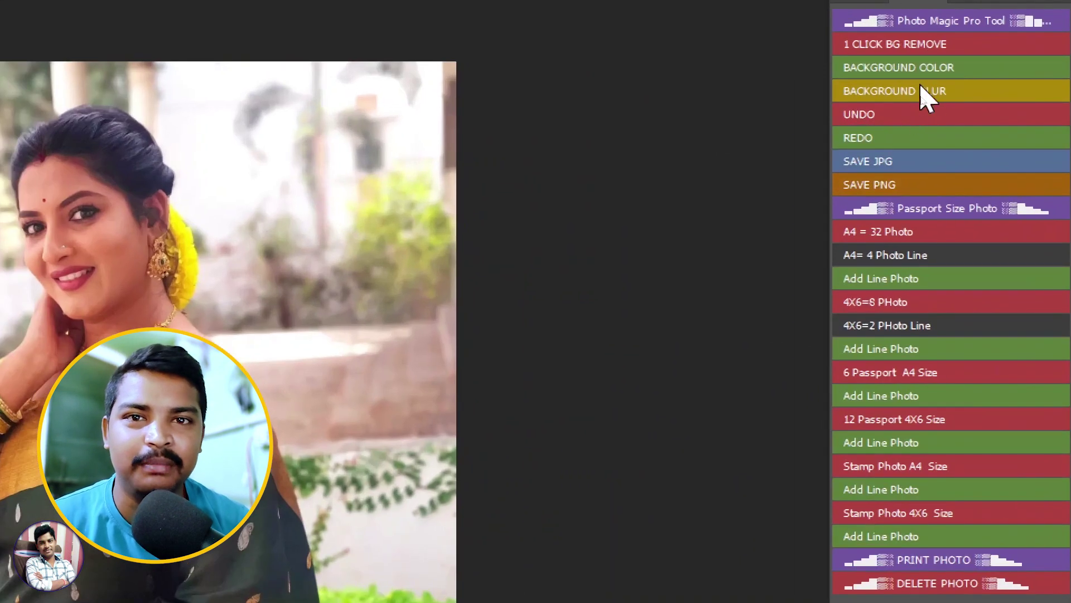
Run BACKGROUND BLUR past its error and set the Gaussian Blur radius to 3.7 pixels.
{"action": "left_click", "coordinate": [931, 101]}
{"action": "key", "text": "Return"}
{"action": "key", "text": "Return"}
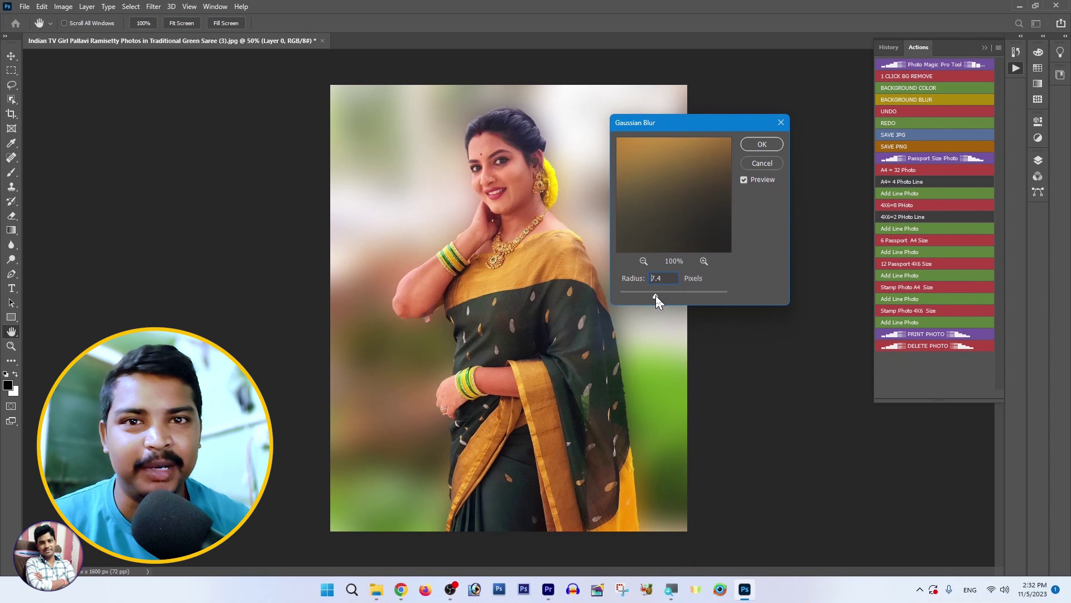
{"action": "mouse_move", "coordinate": [677, 296]}
{"action": "left_mouse_down"}
{"action": "mouse_move", "coordinate": [642, 296]}
{"action": "mouse_move", "coordinate": [726, 296]}
{"action": "left_mouse_up"}
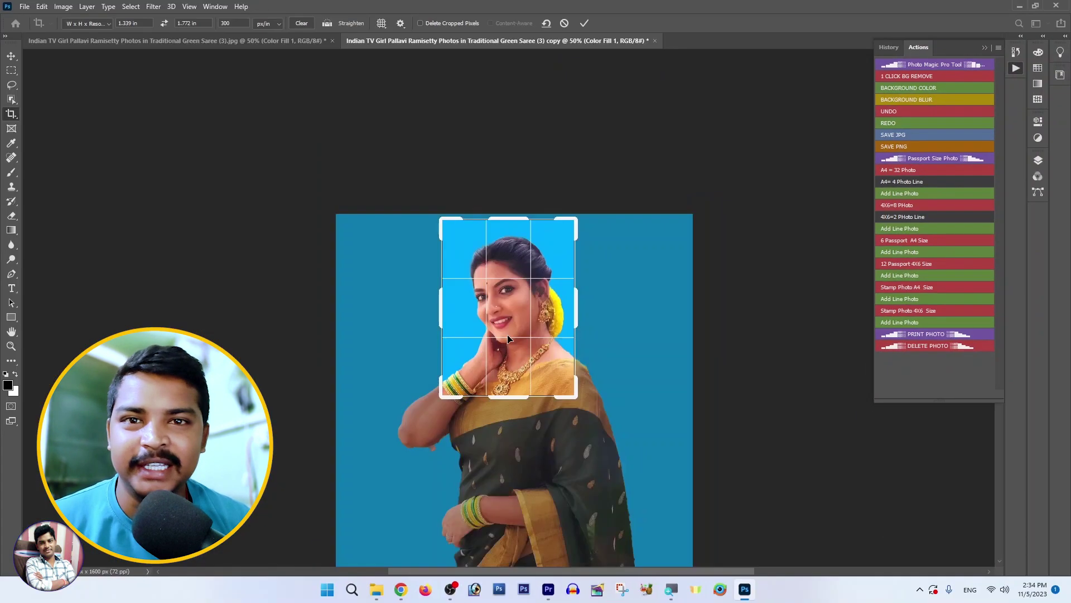
Run the A4 = 32 Photo action to build an 8 by 4 passport-photo grid.
{"action": "left_click", "coordinate": [912, 168]}
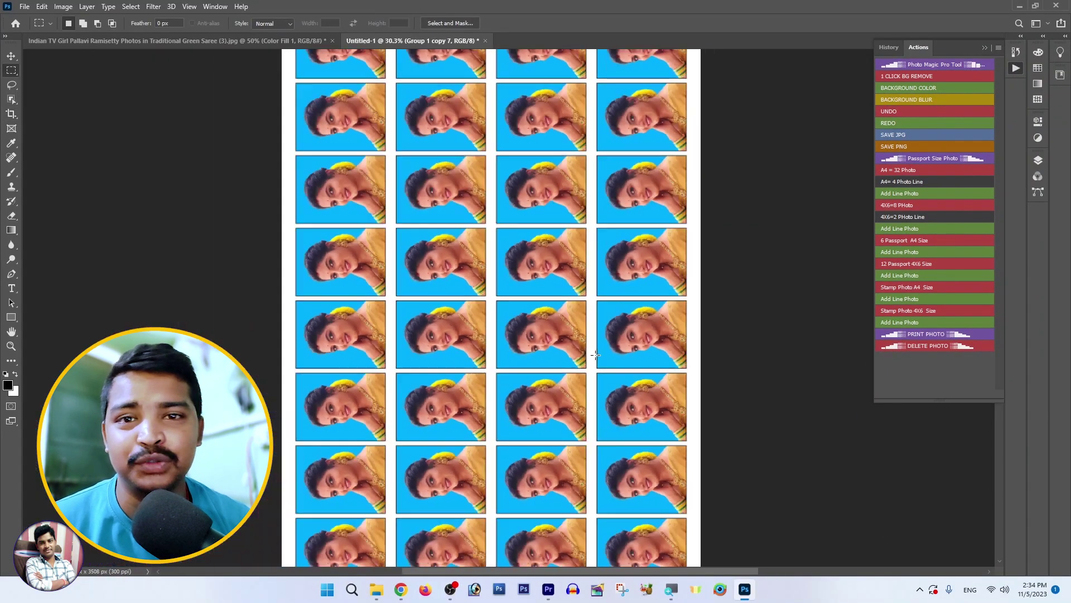
{"action": "scroll", "coordinate": [549, 363], "scroll_direction": "up", "scroll_amount": 1}
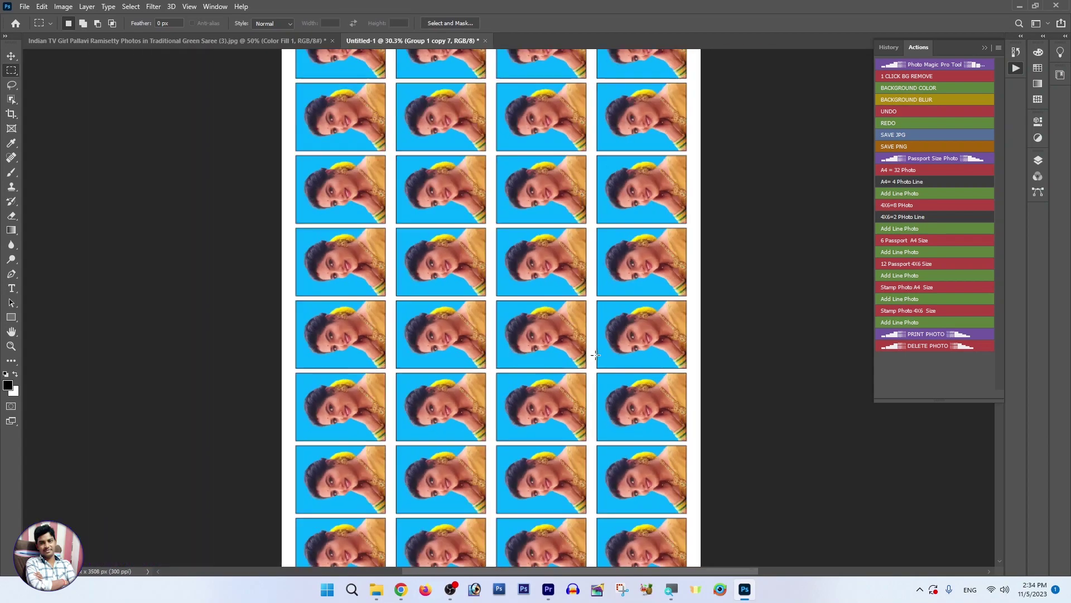
{"action": "scroll", "coordinate": [596, 355], "scroll_direction": "down", "scroll_amount": 3}
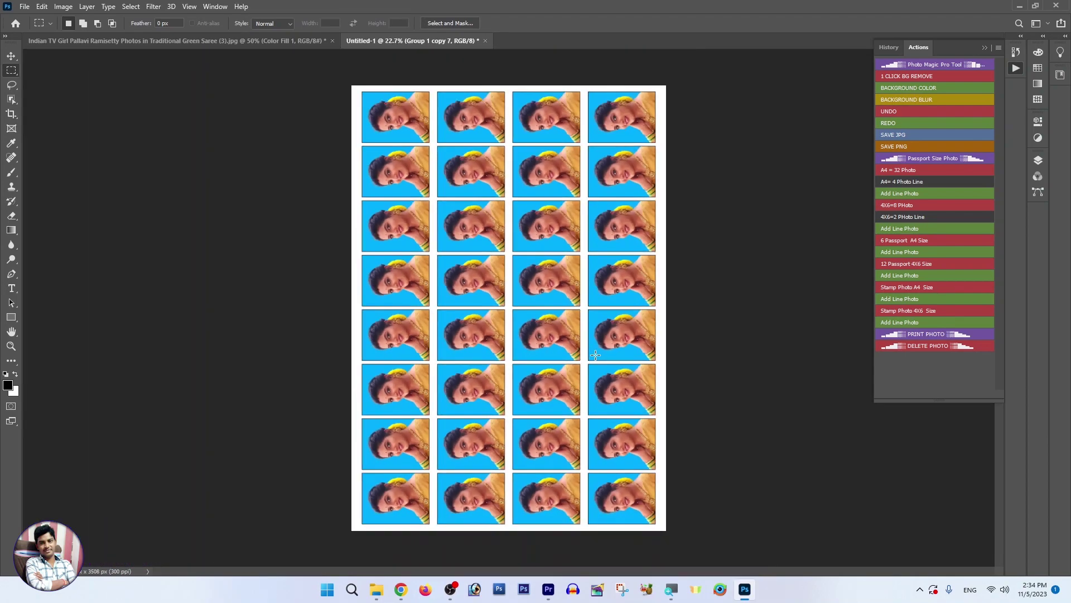
{"action": "scroll", "coordinate": [500, 363], "scroll_direction": "up", "scroll_amount": 2}
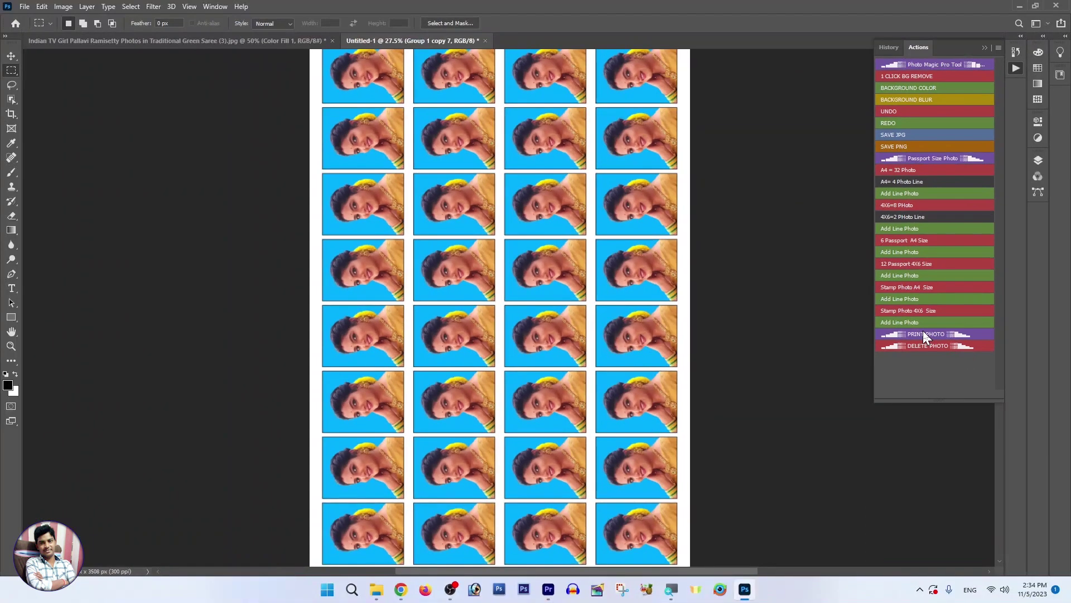
Run PRINT PHOTO and accept Microsoft Print to PDF with Scale to Fit Media.
{"action": "left_click", "coordinate": [923, 333]}
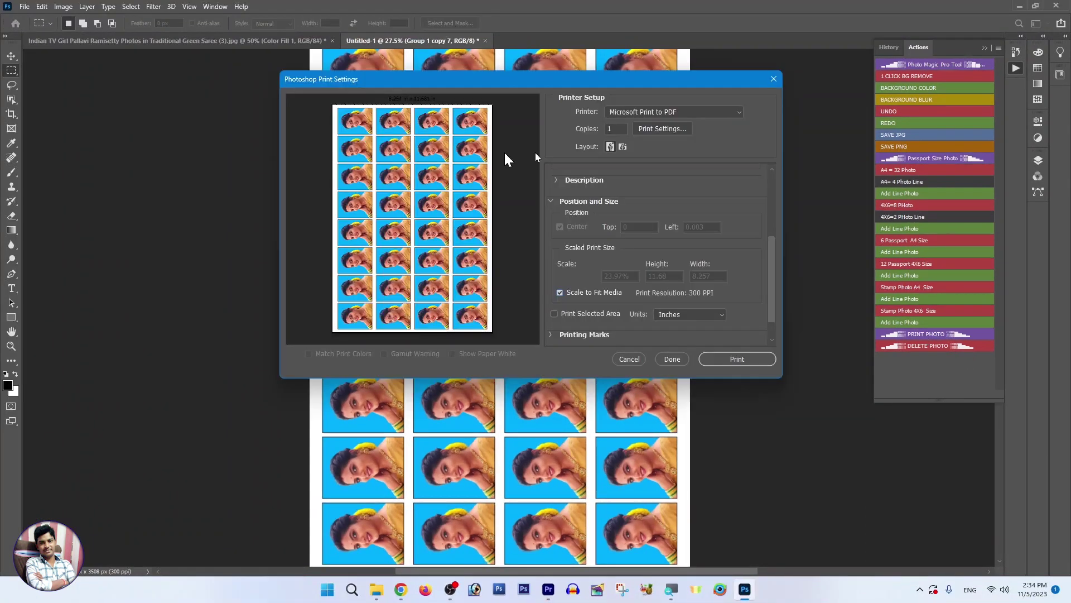
{"action": "left_click", "coordinate": [672, 360]}
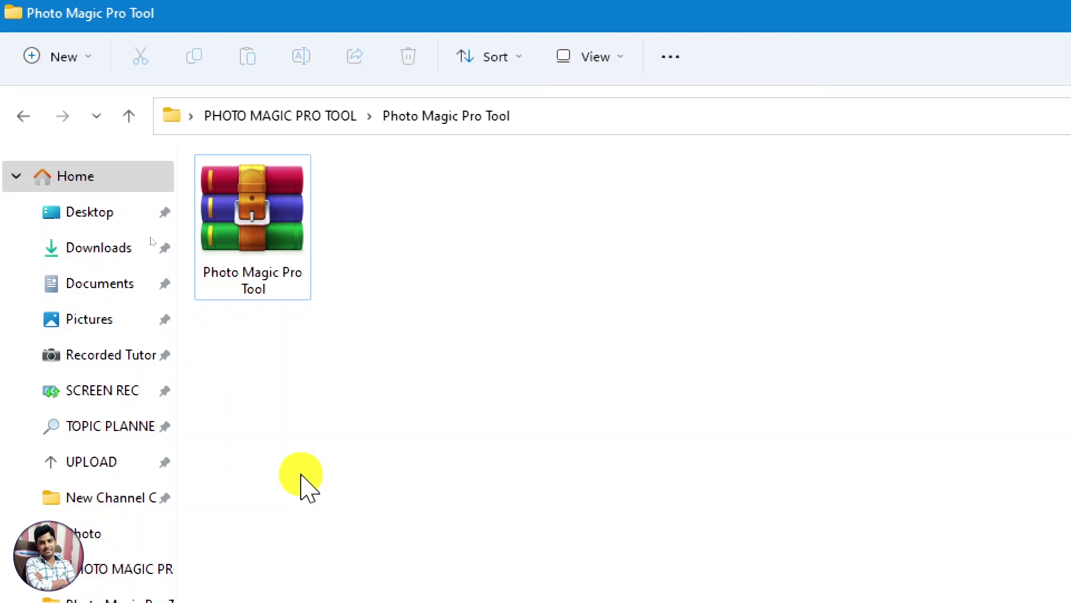
Extract the Photo Magic Pro Tool archive with WinRAR into the suggested folder.
{"action": "left_click", "coordinate": [261, 224]}
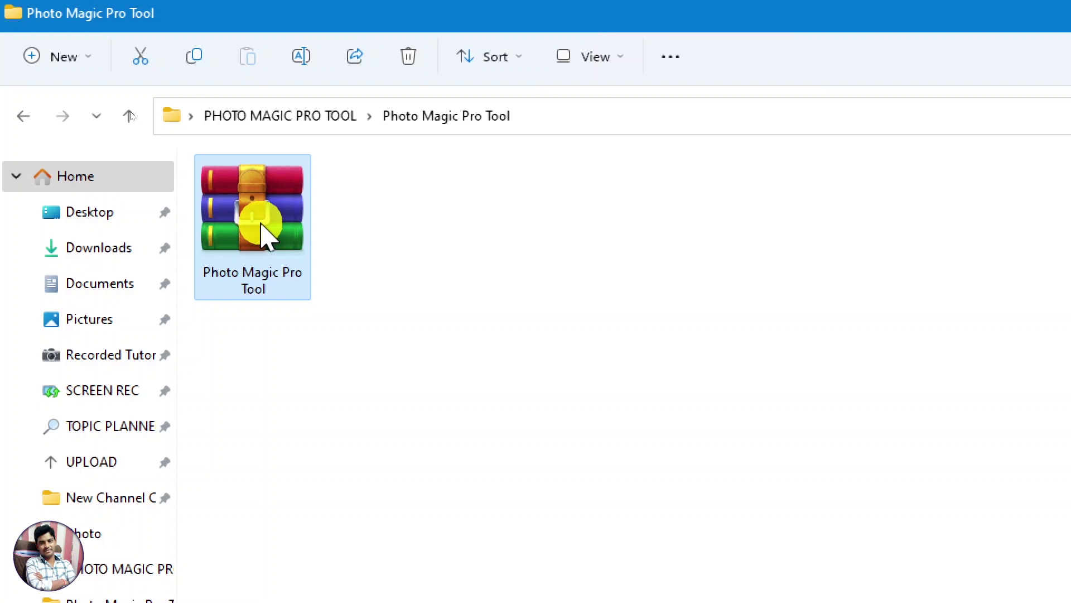
{"action": "right_click", "coordinate": [267, 234]}
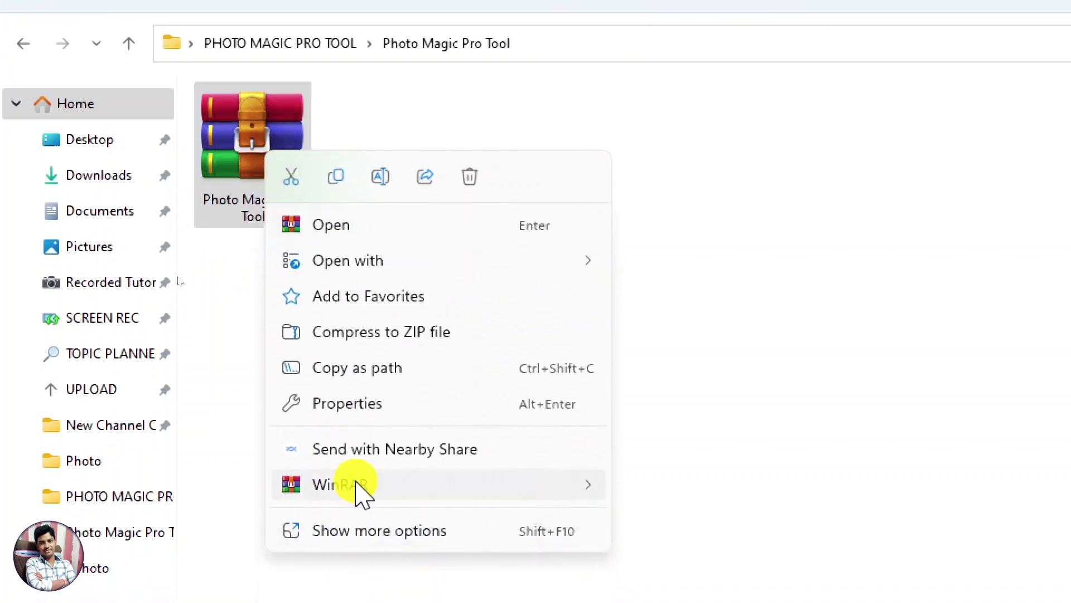
{"action": "mouse_move", "coordinate": [339, 458]}
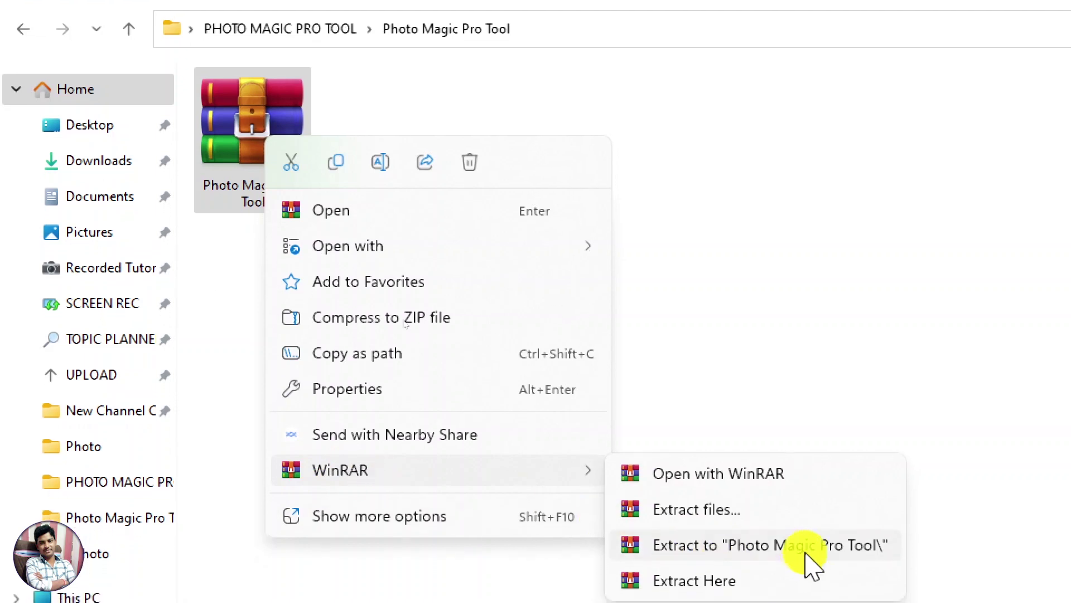
{"action": "left_click", "coordinate": [703, 498]}
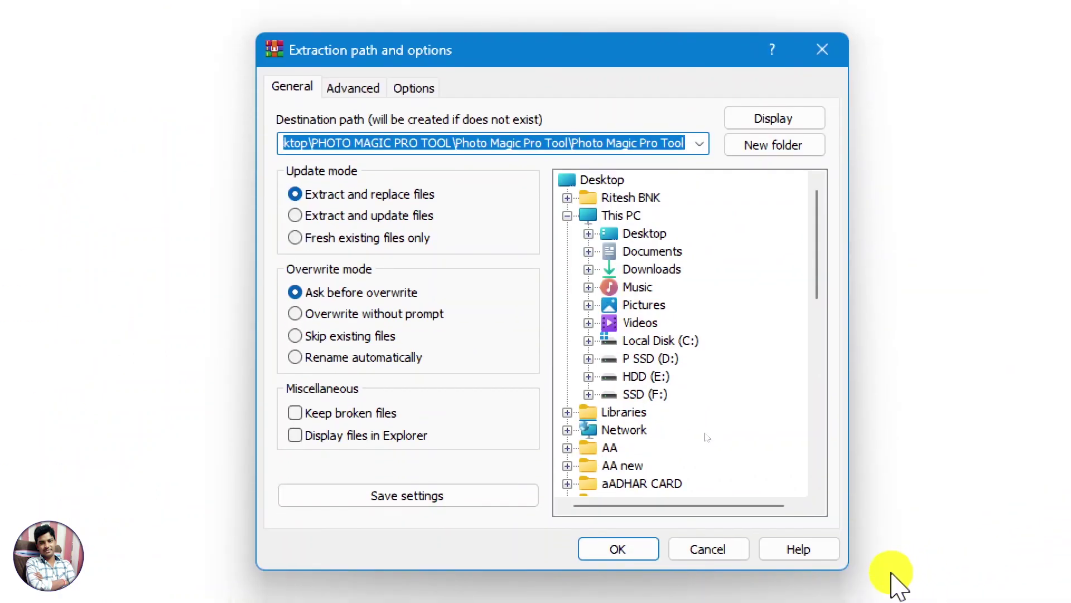
{"action": "left_click", "coordinate": [609, 550]}
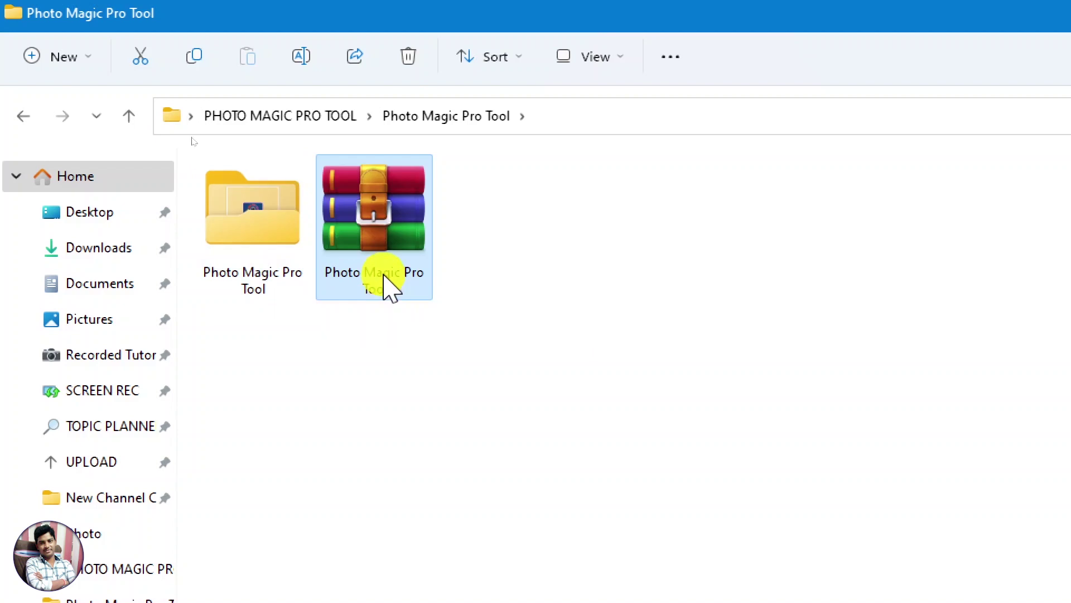
Open the extracted Photo Magic Pro Tool folder.
{"action": "left_click", "coordinate": [254, 223]}
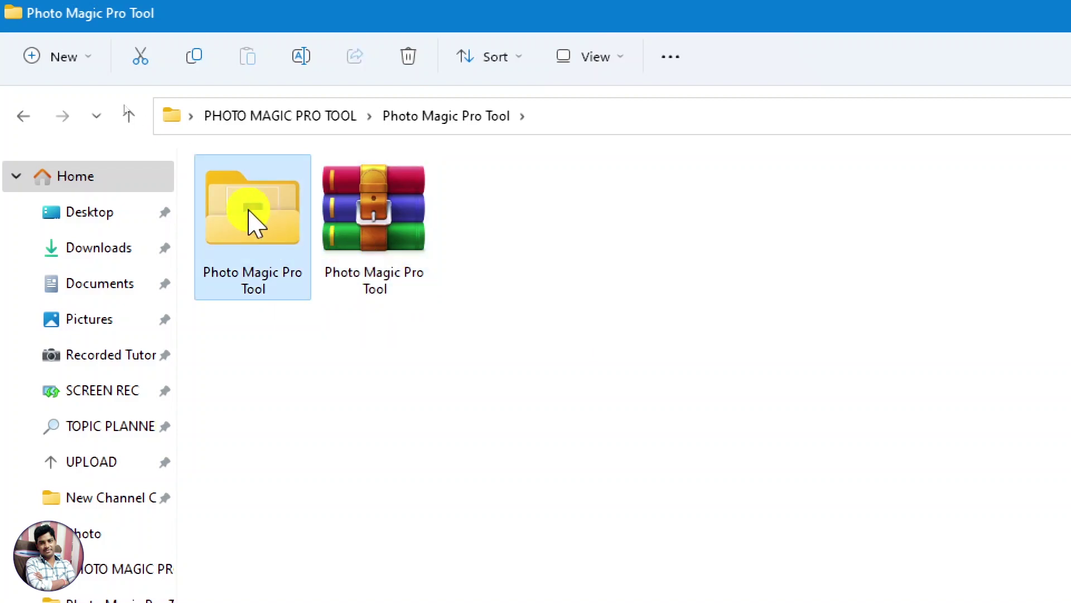
{"action": "double_click", "coordinate": [252, 222]}
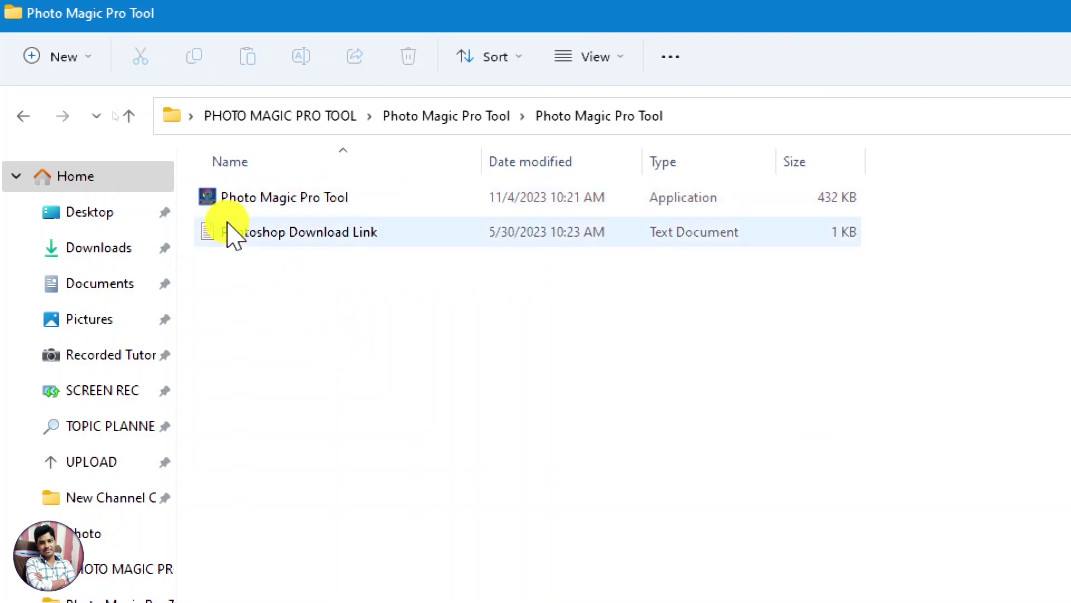
Copy the URL from the Photoshop Download Link text file and close Notepad.
{"action": "double_click", "coordinate": [322, 234]}
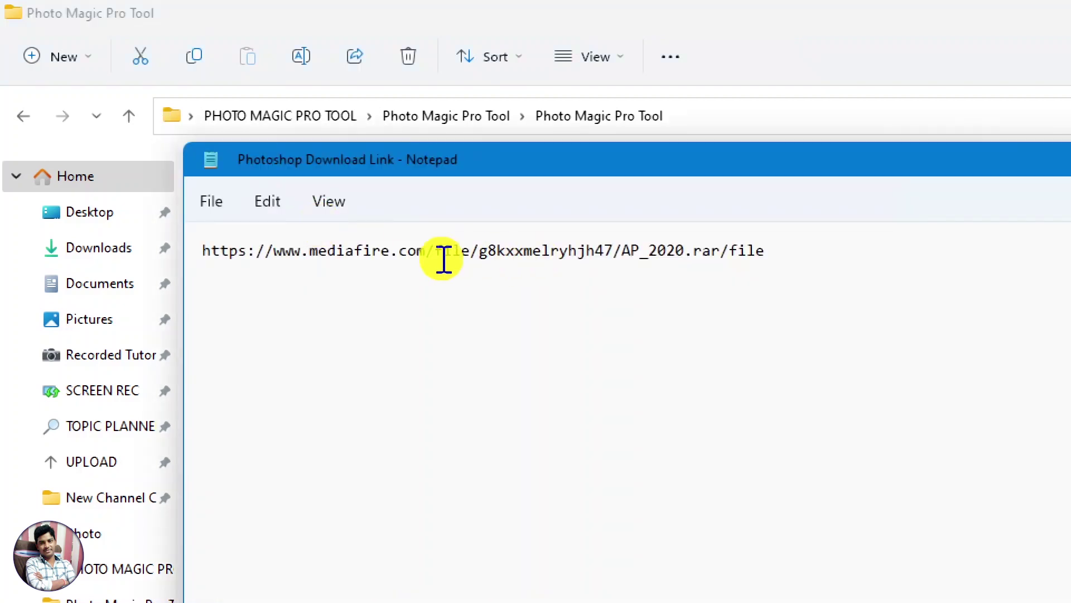
{"action": "triple_click", "coordinate": [367, 258]}
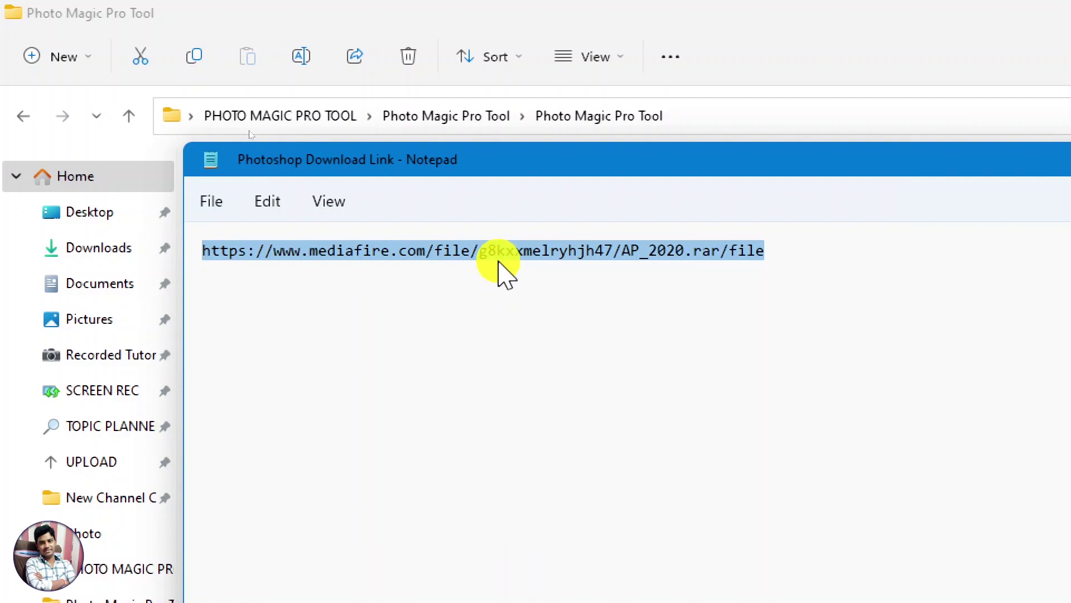
{"action": "right_click", "coordinate": [499, 266]}
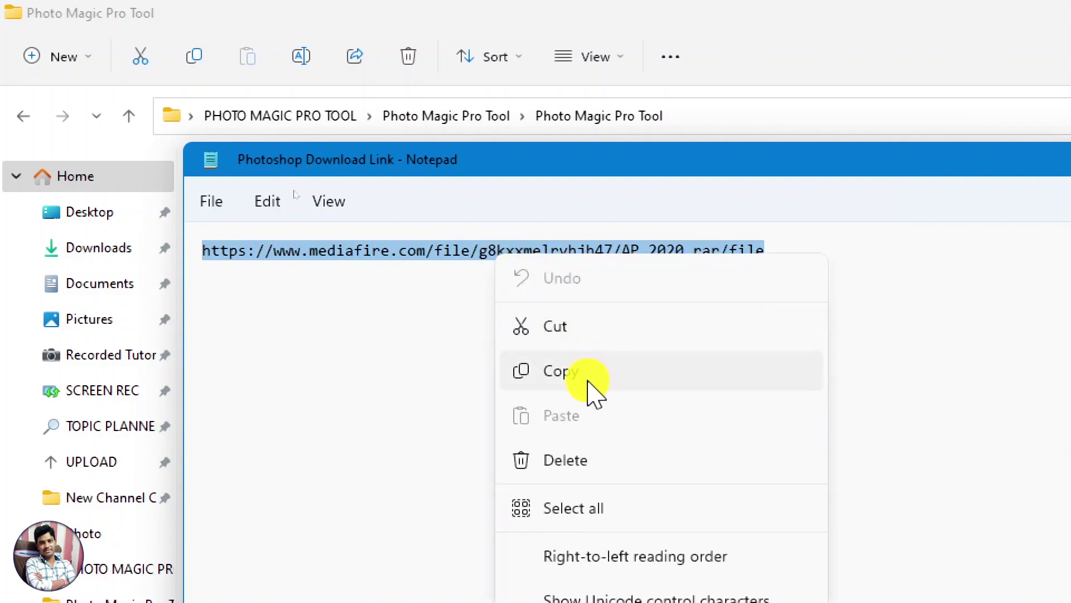
{"action": "left_click", "coordinate": [588, 381]}
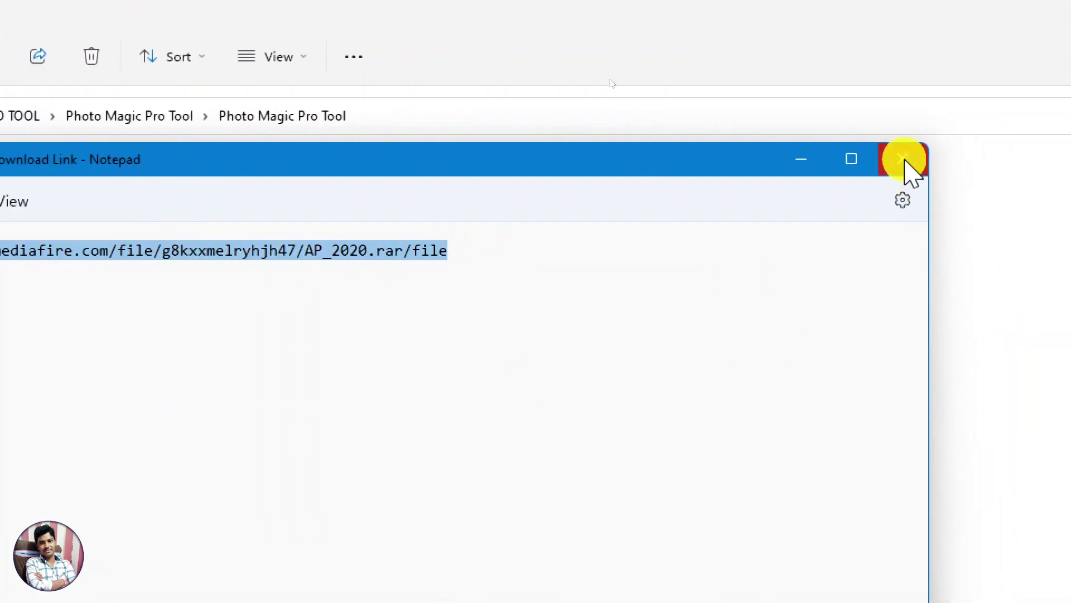
{"action": "left_click", "coordinate": [904, 160]}
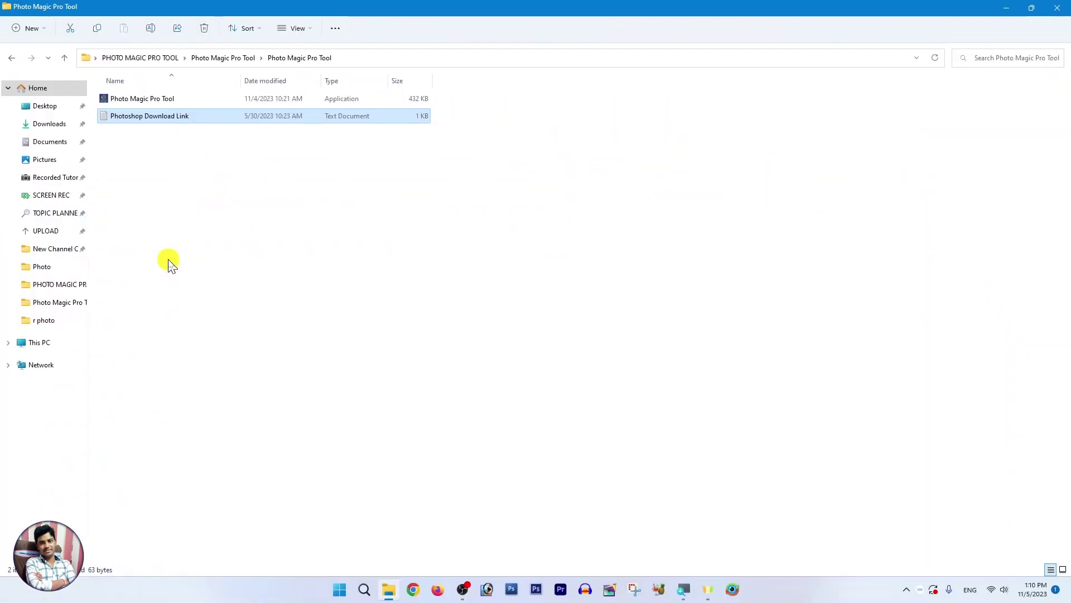
{"action": "left_click", "coordinate": [413, 589]}
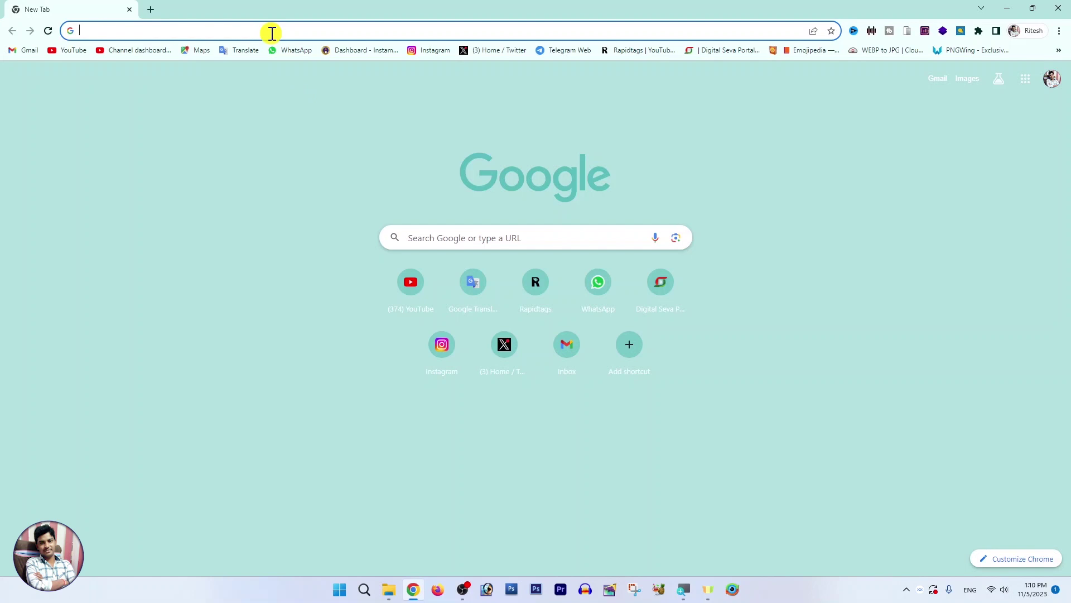
Paste the MediaFire AP_2020.rar link into Chrome's address bar and load it.
{"action": "left_click", "coordinate": [100, 31]}
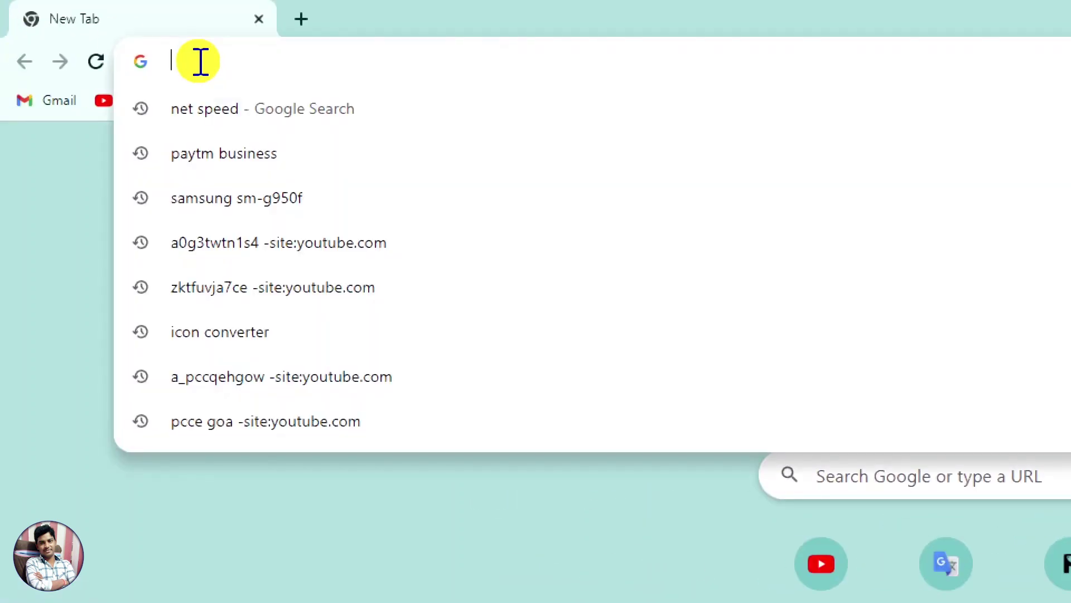
{"action": "key", "text": "ctrl+v"}
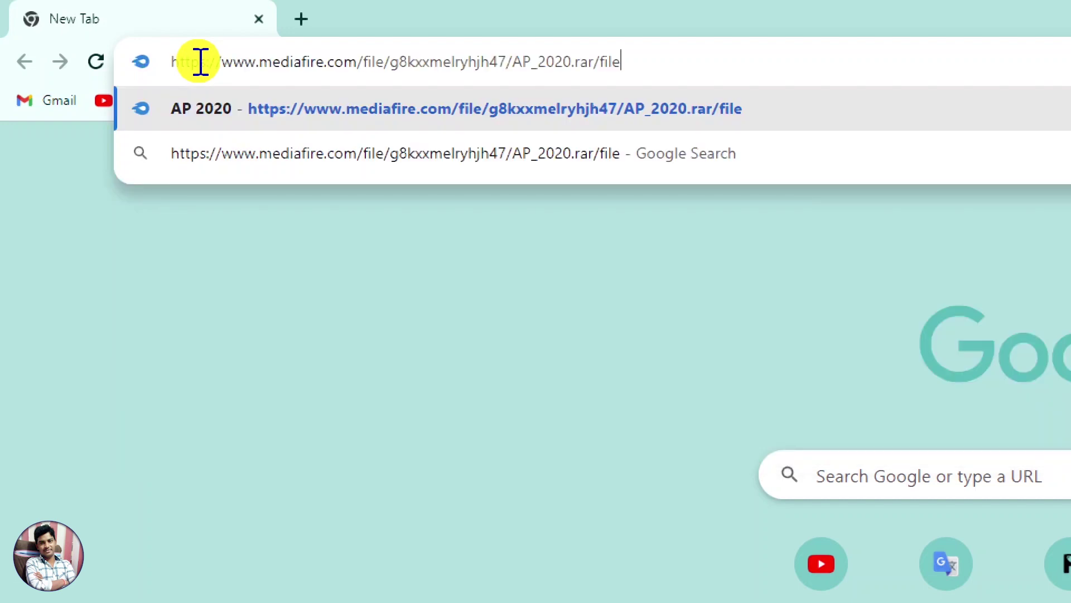
{"action": "key", "text": "Return"}
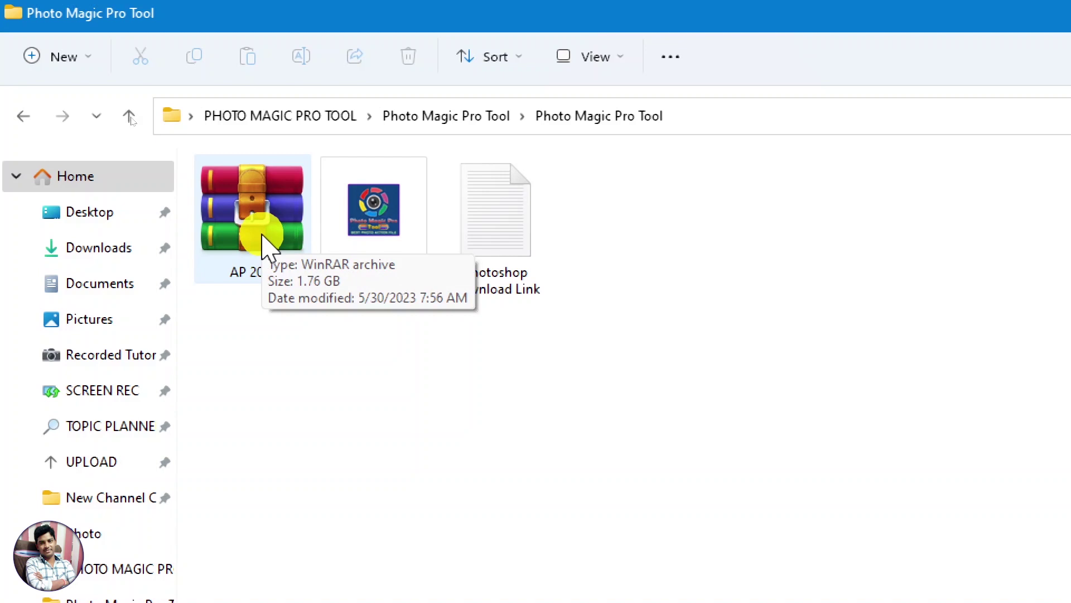
Extract the AP 2020 archive with WinRAR into an AP 2020 subfolder.
{"action": "left_click", "coordinate": [234, 223]}
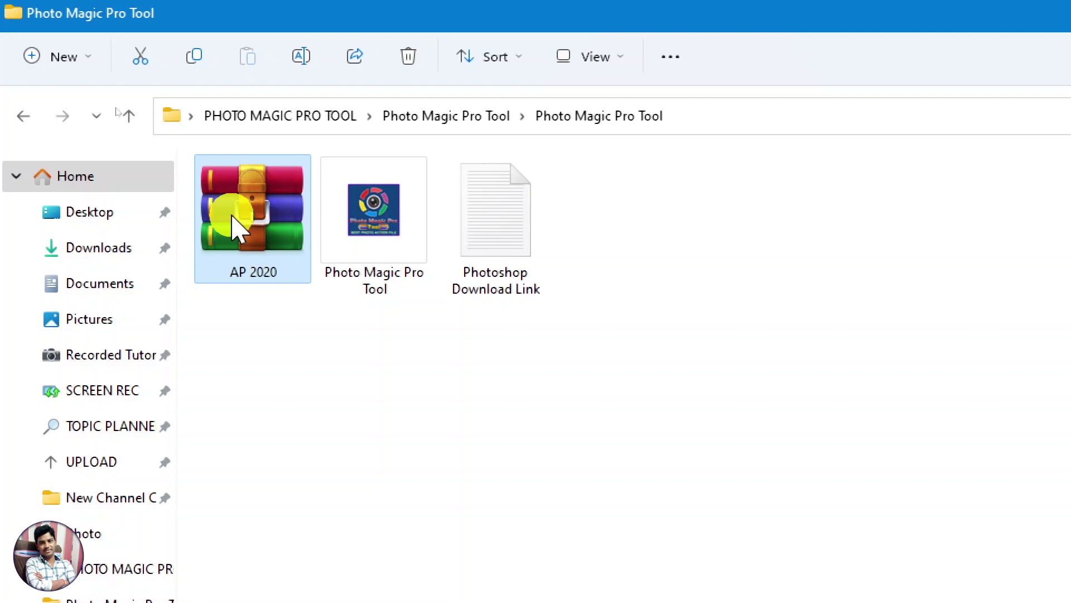
{"action": "right_click", "coordinate": [234, 226]}
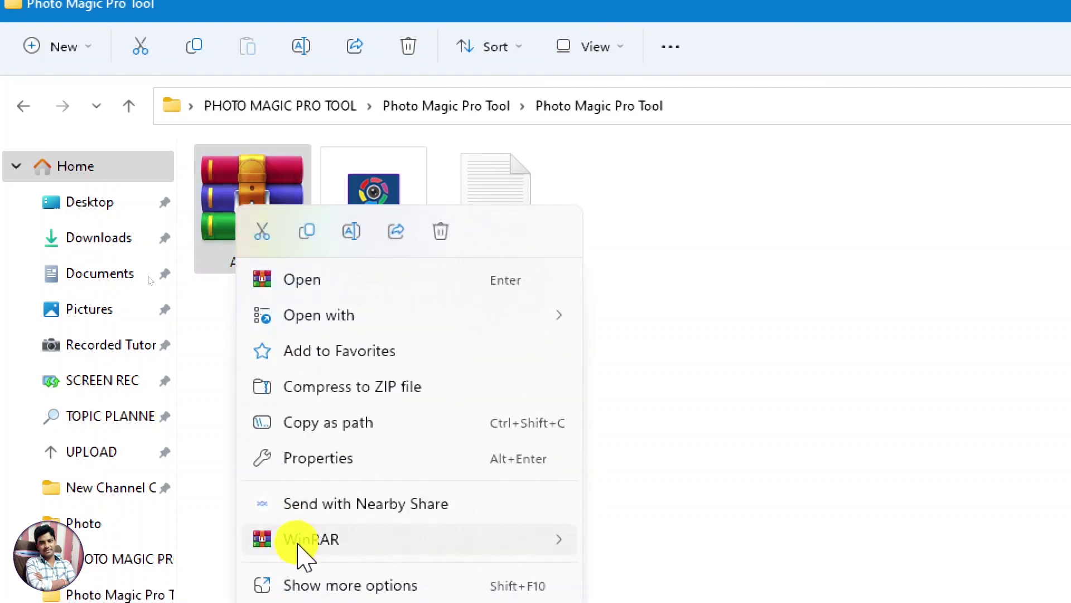
{"action": "mouse_move", "coordinate": [311, 469]}
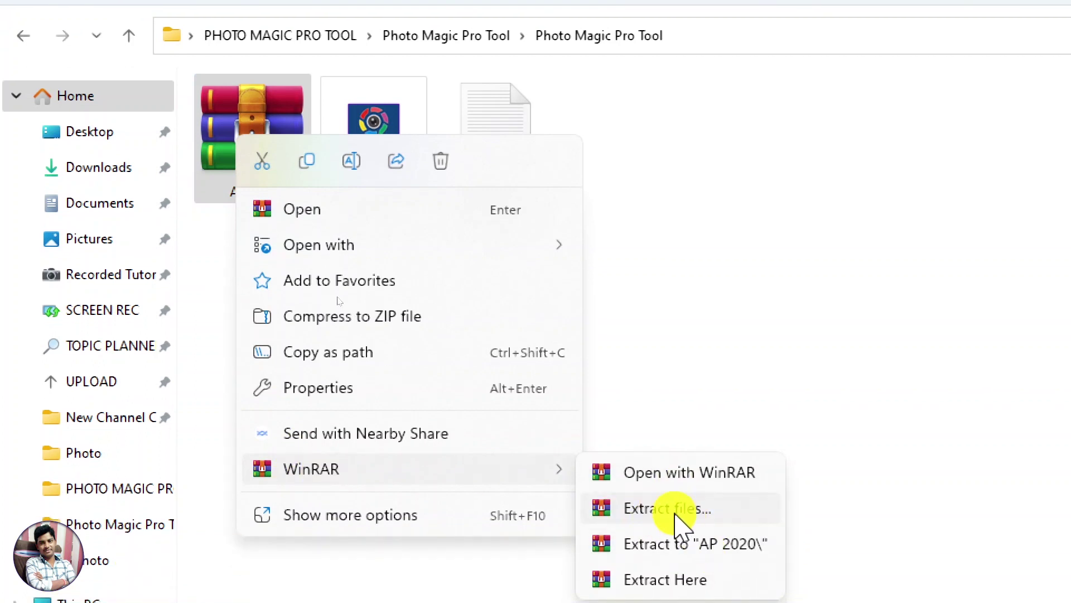
{"action": "left_click", "coordinate": [676, 518]}
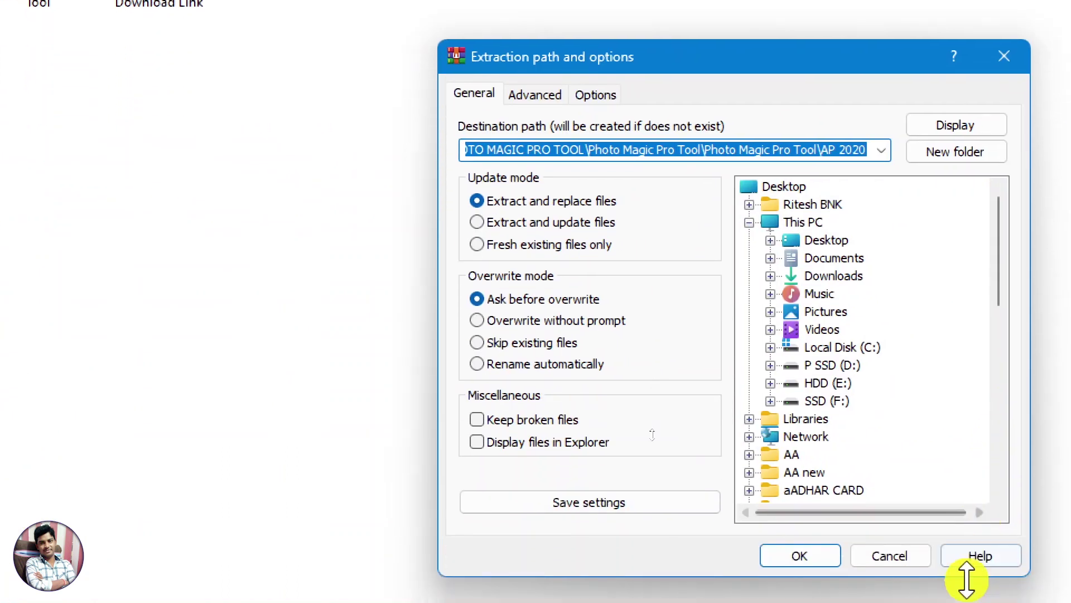
{"action": "left_click", "coordinate": [795, 541]}
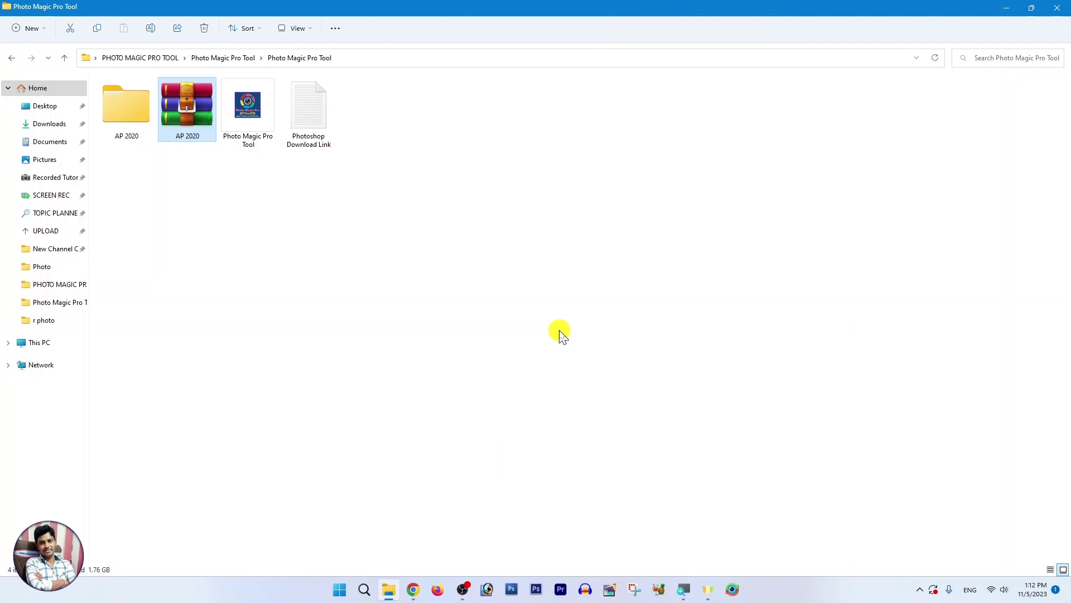
Open AP 2020 > Adobe Photoshop 2020 and launch the Photoshop 2020 Set-up installer.
{"action": "left_click", "coordinate": [121, 112]}
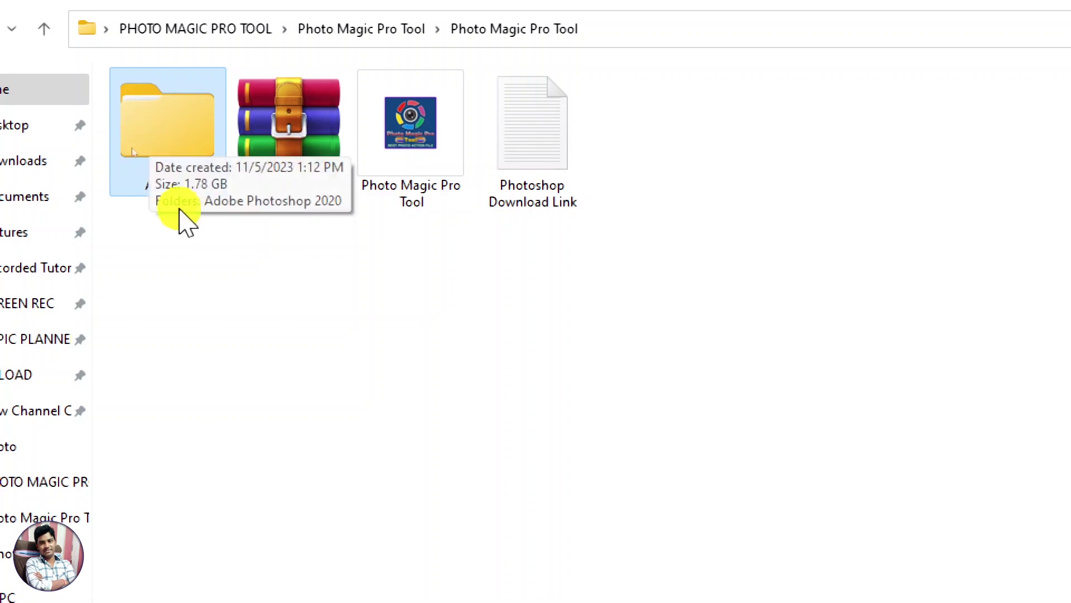
{"action": "left_click", "coordinate": [291, 189]}
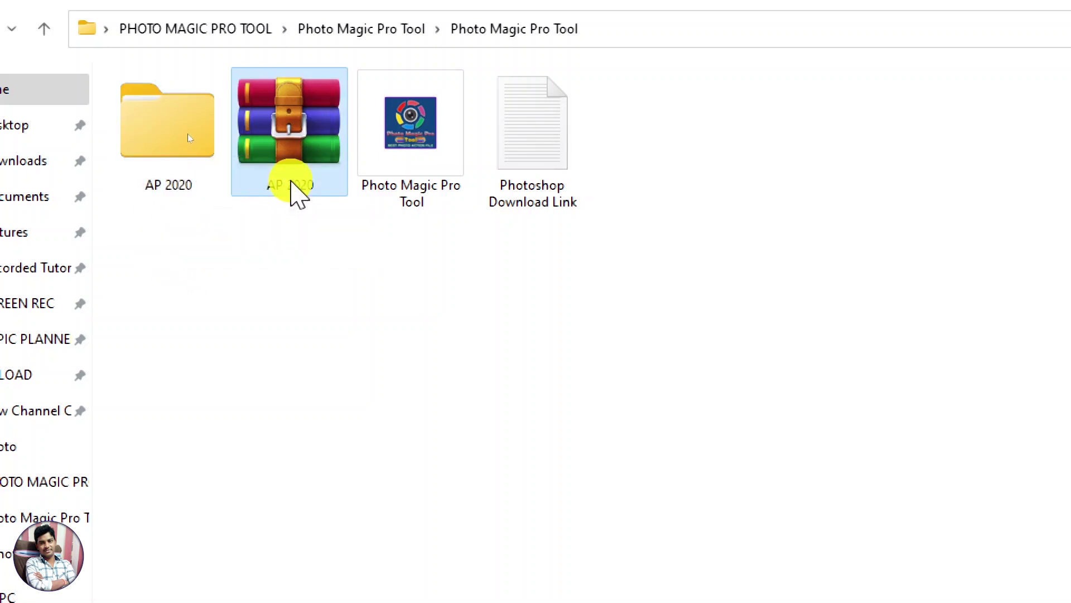
{"action": "double_click", "coordinate": [122, 112]}
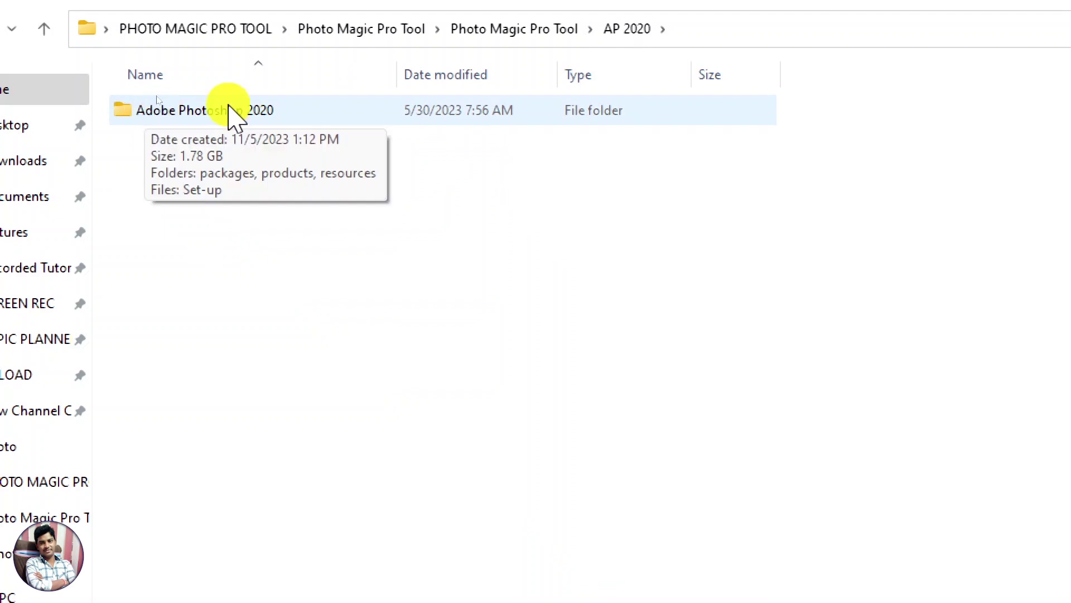
{"action": "double_click", "coordinate": [233, 116]}
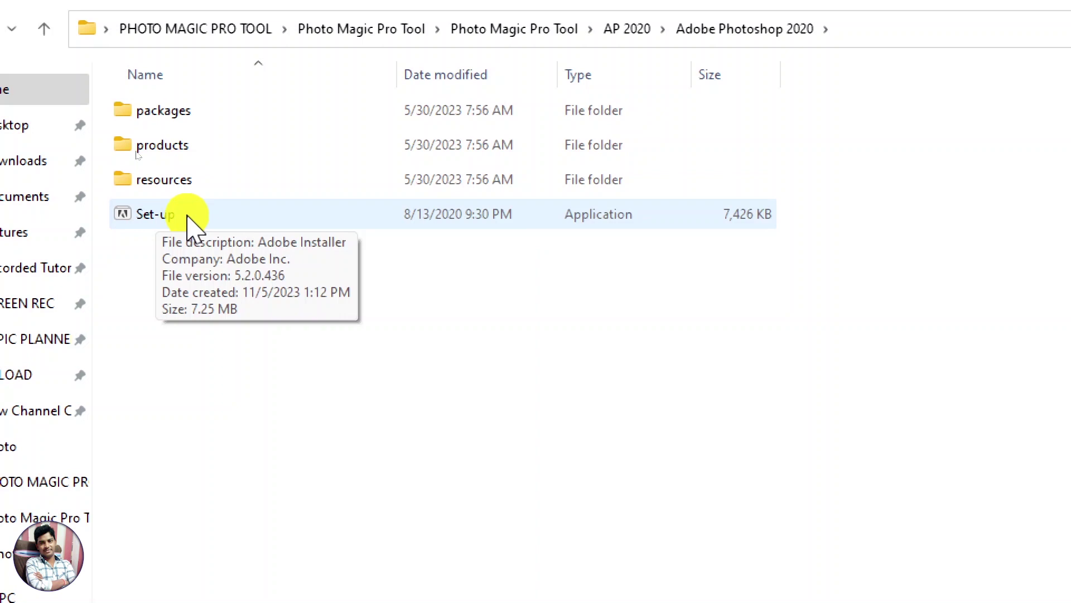
{"action": "double_click", "coordinate": [189, 217]}
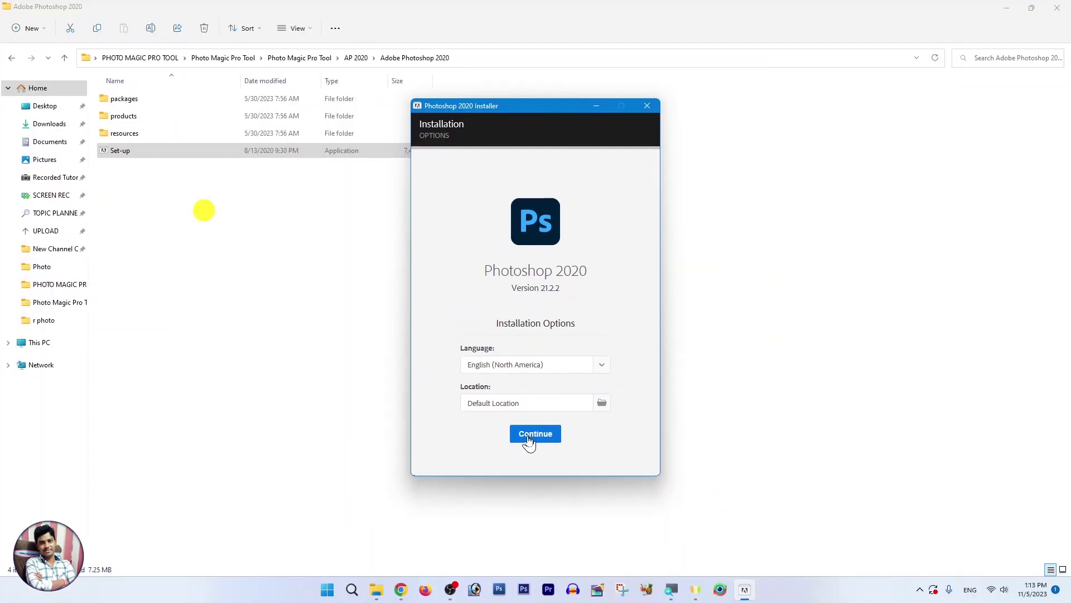
Start the Photoshop 2020 install with English (North America) and the Default location.
{"action": "left_click", "coordinate": [529, 441]}
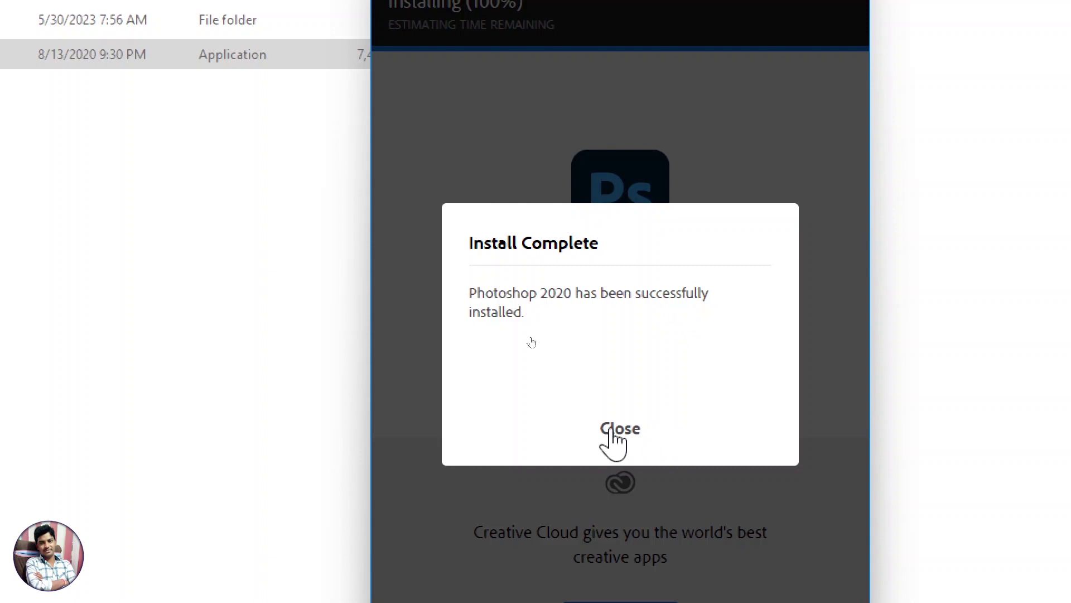
Close the Photoshop 2020 installer once Install Complete appears.
{"action": "left_click", "coordinate": [614, 441]}
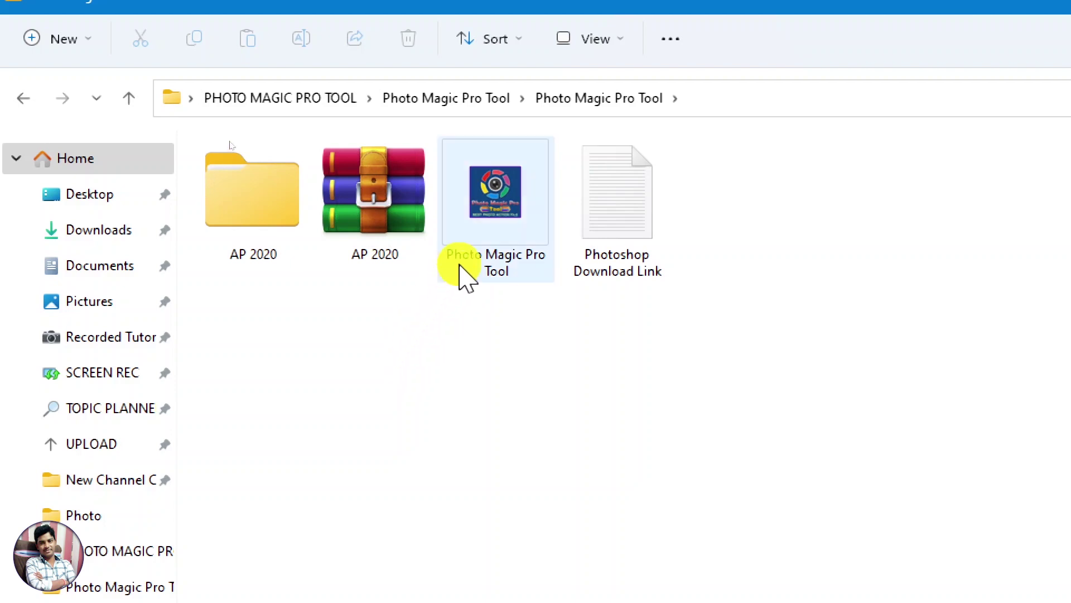
Run the Photo Magic Pro Tool installer, accept its licence, and return to the desktop.
{"action": "double_click", "coordinate": [489, 167]}
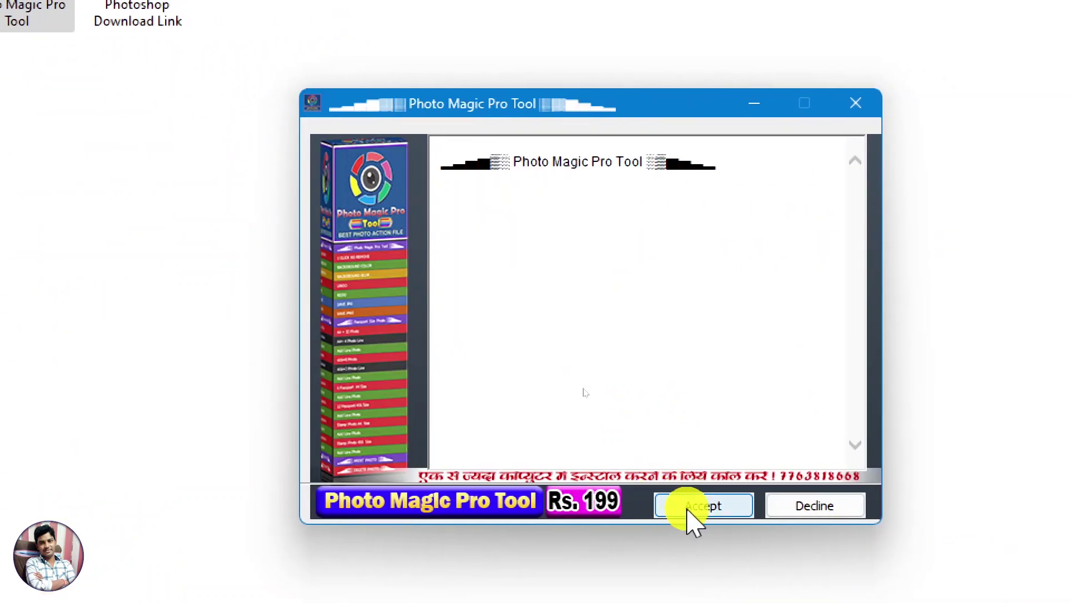
{"action": "left_click", "coordinate": [687, 507]}
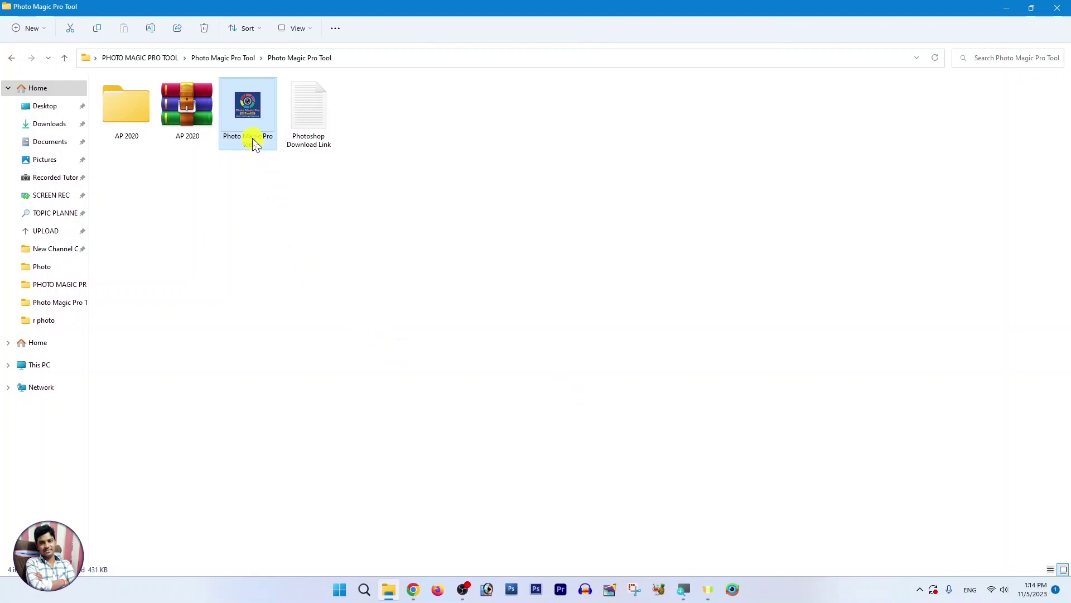
{"action": "mouse_move", "coordinate": [247, 117]}
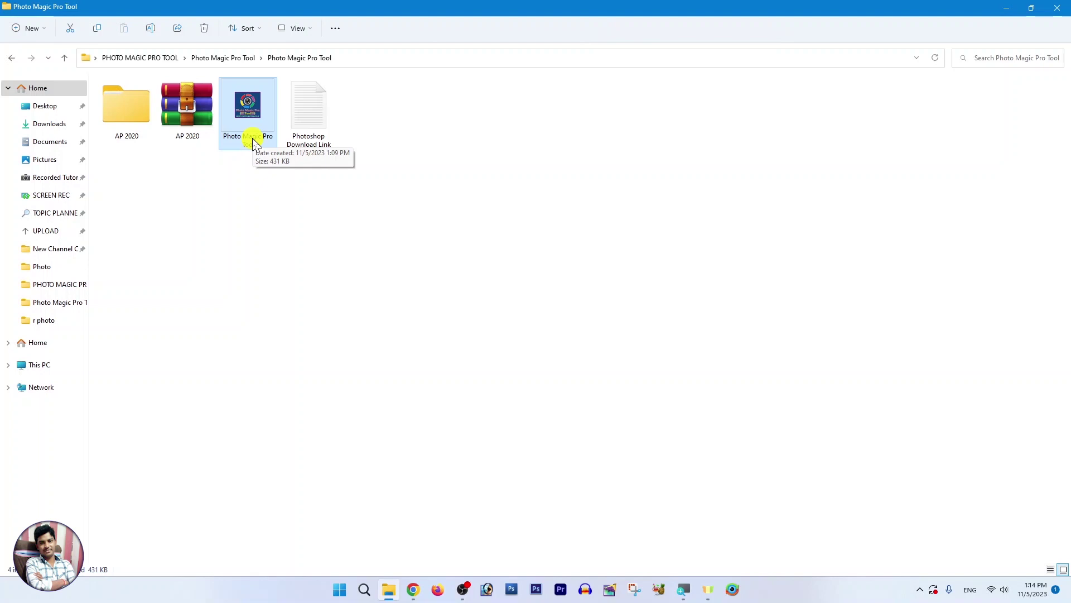
{"action": "key", "text": "super+d"}
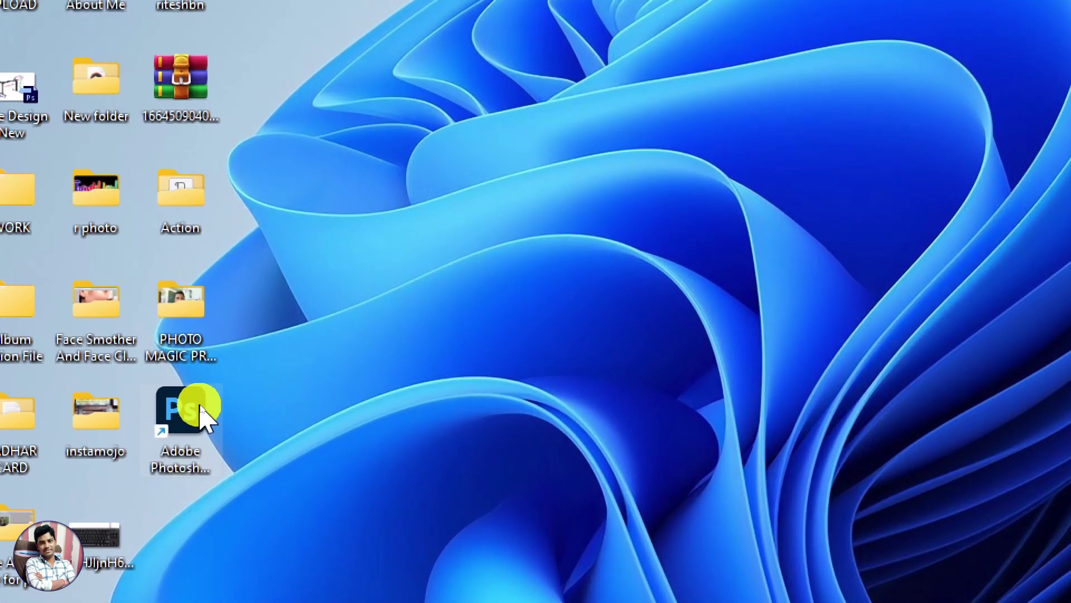
Launch Photoshop 2020 from the desktop shortcut and leave the Home screen.
{"action": "left_click", "coordinate": [200, 412]}
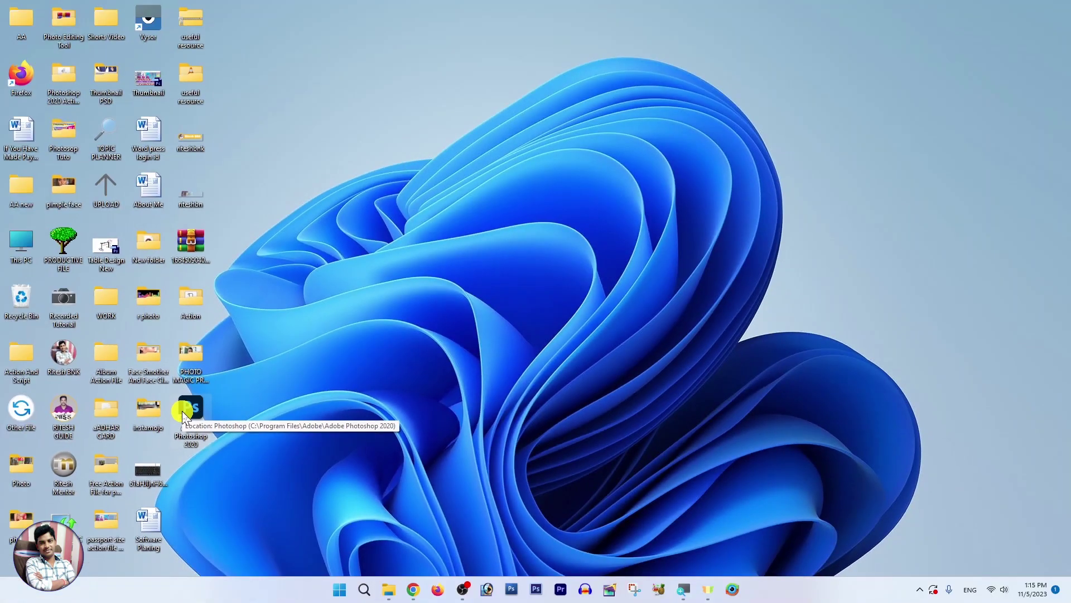
{"action": "double_click", "coordinate": [189, 410]}
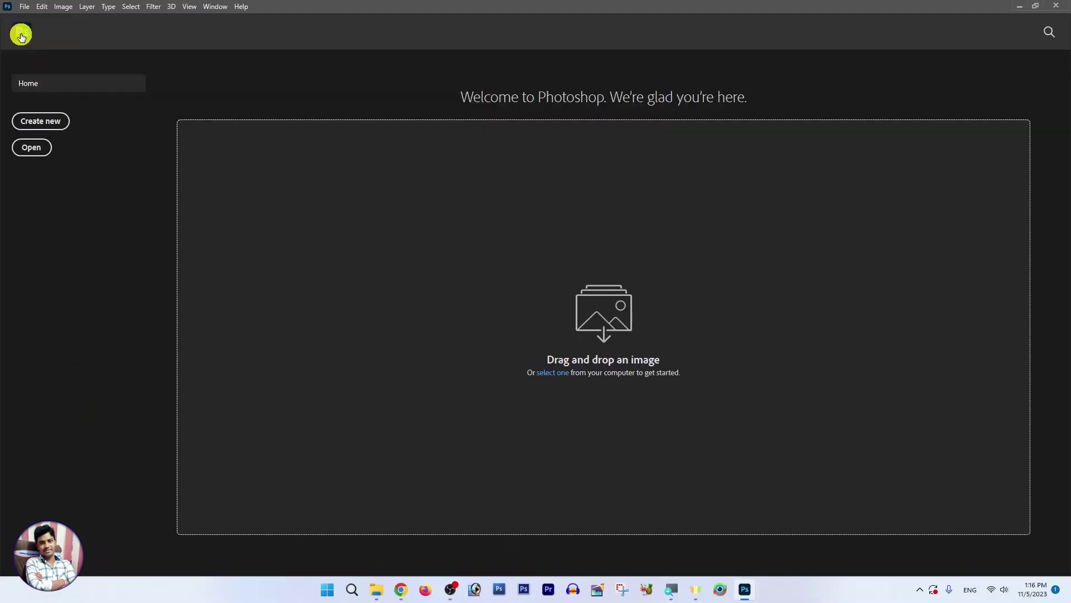
{"action": "left_click", "coordinate": [21, 37]}
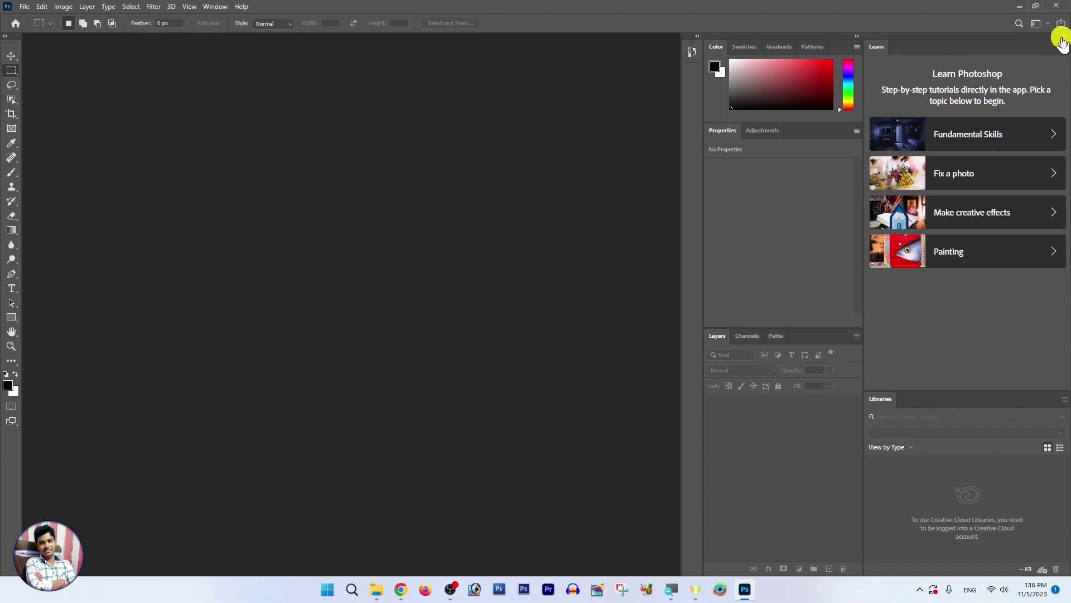
Collapse the Learn, Libraries, Color, Properties and Layers panels into a narrow icon dock.
{"action": "left_click", "coordinate": [1065, 36]}
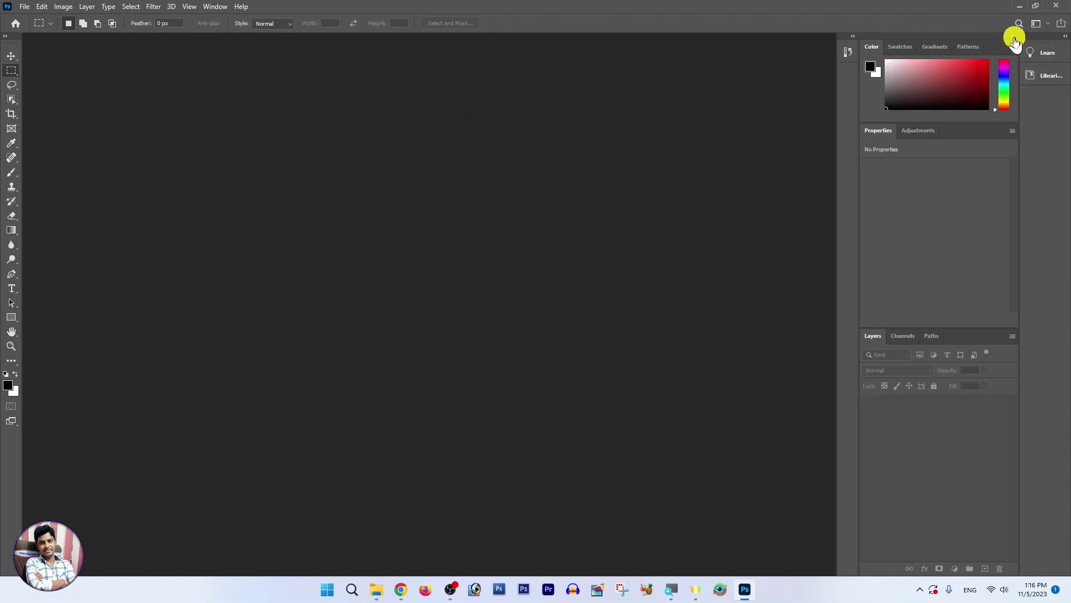
{"action": "double_click", "coordinate": [1013, 39]}
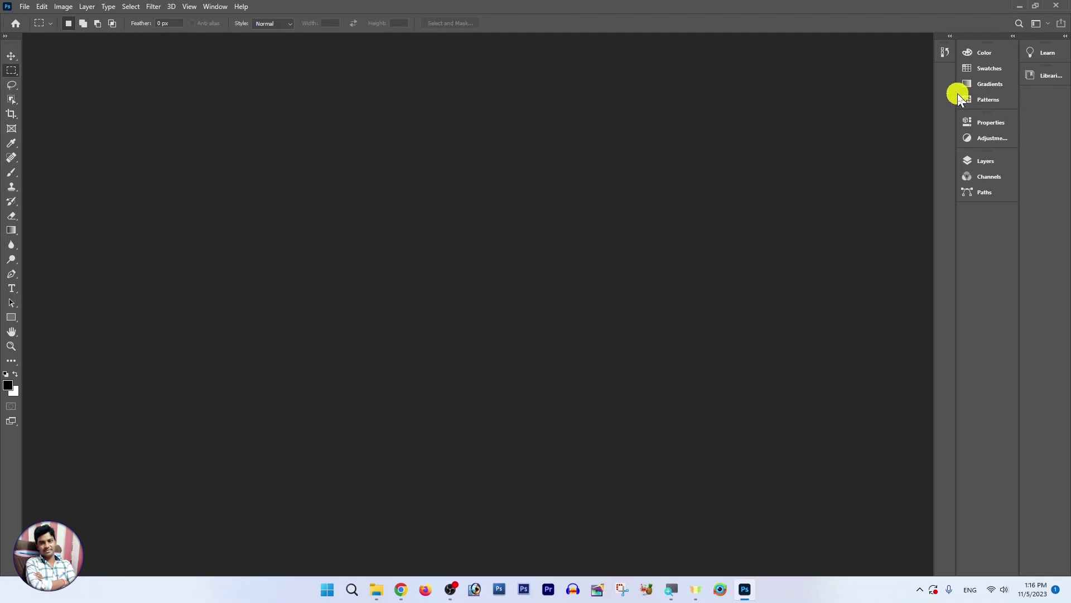
{"action": "left_click_drag", "start_coordinate": [955, 93], "coordinate": [1055, 103]}
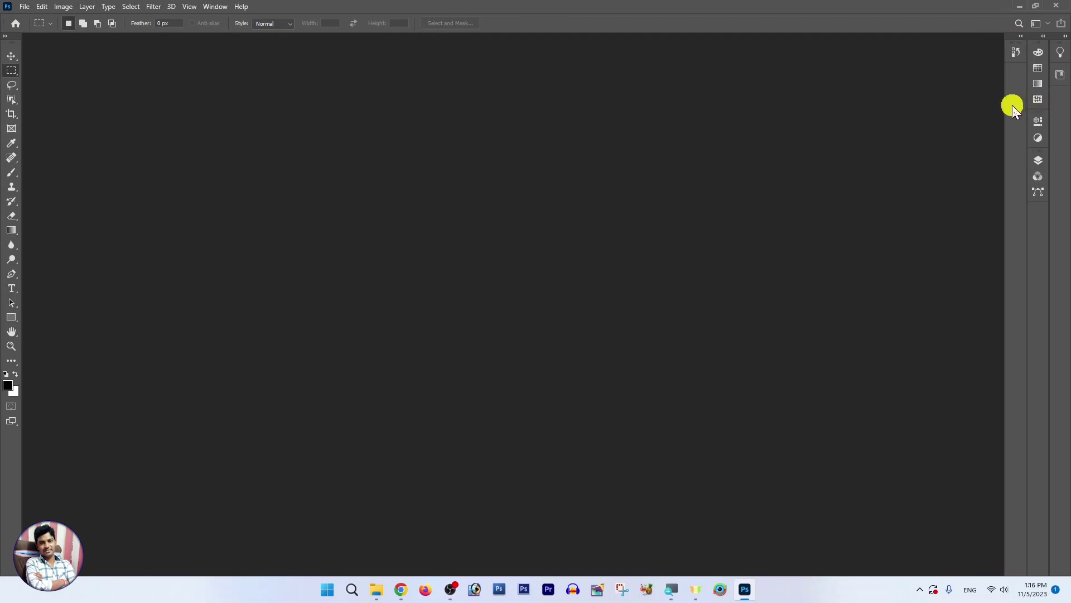
{"action": "left_click", "coordinate": [211, 7]}
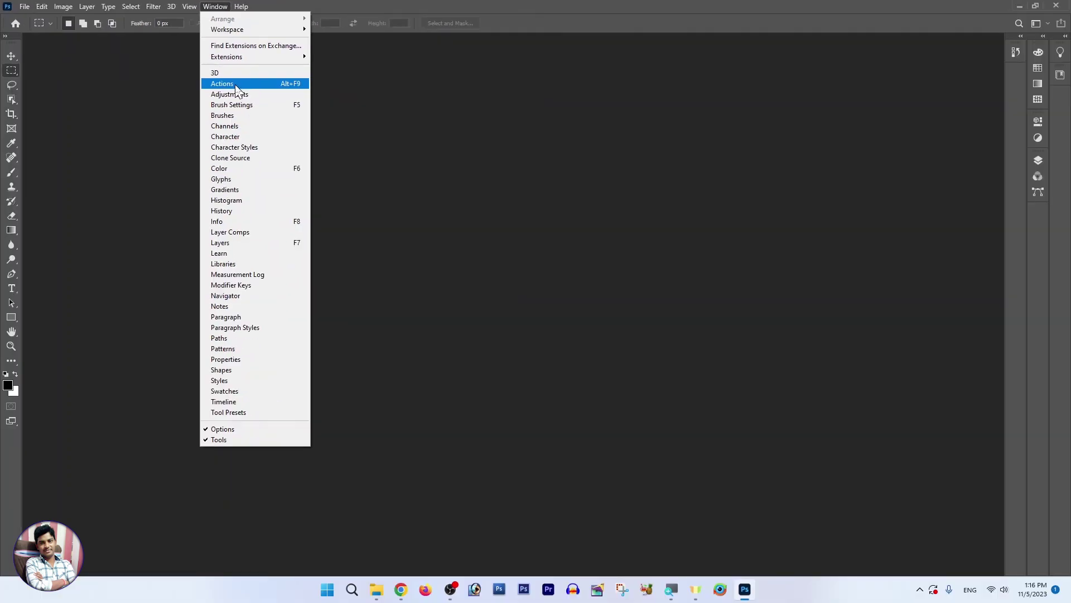
Show and enlarge the Actions panel, then delete every action via Clear All Actions.
{"action": "left_click", "coordinate": [236, 84]}
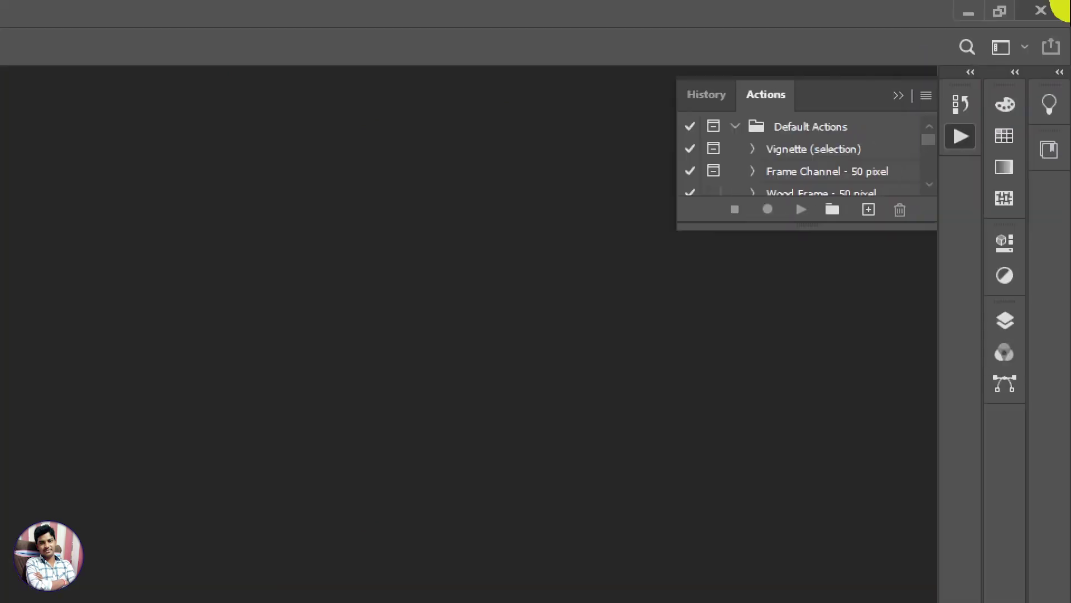
{"action": "left_click_drag", "start_coordinate": [789, 227], "coordinate": [809, 549]}
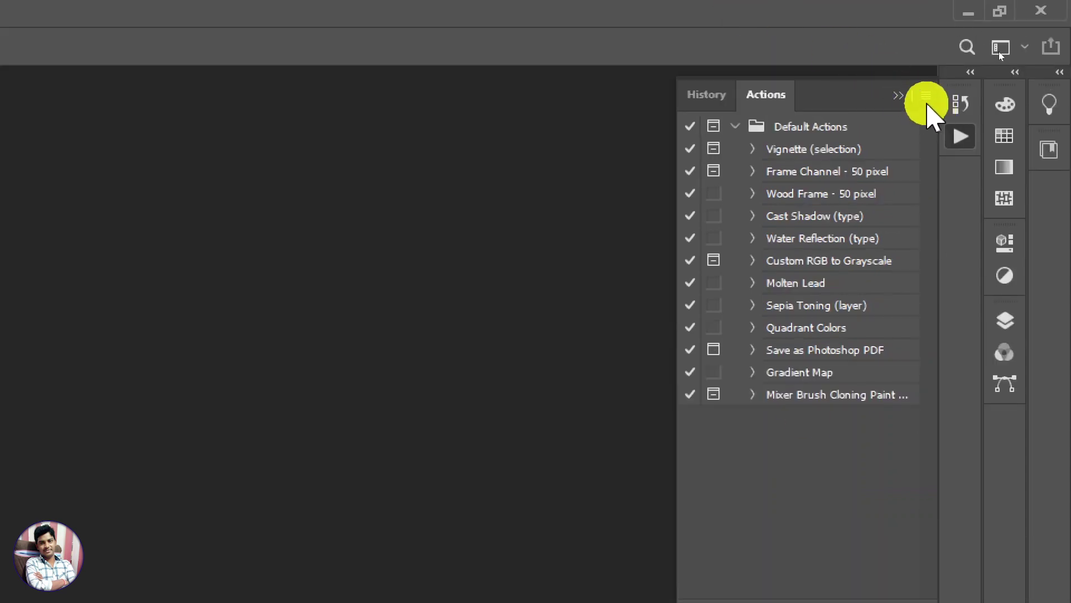
{"action": "left_click", "coordinate": [928, 95]}
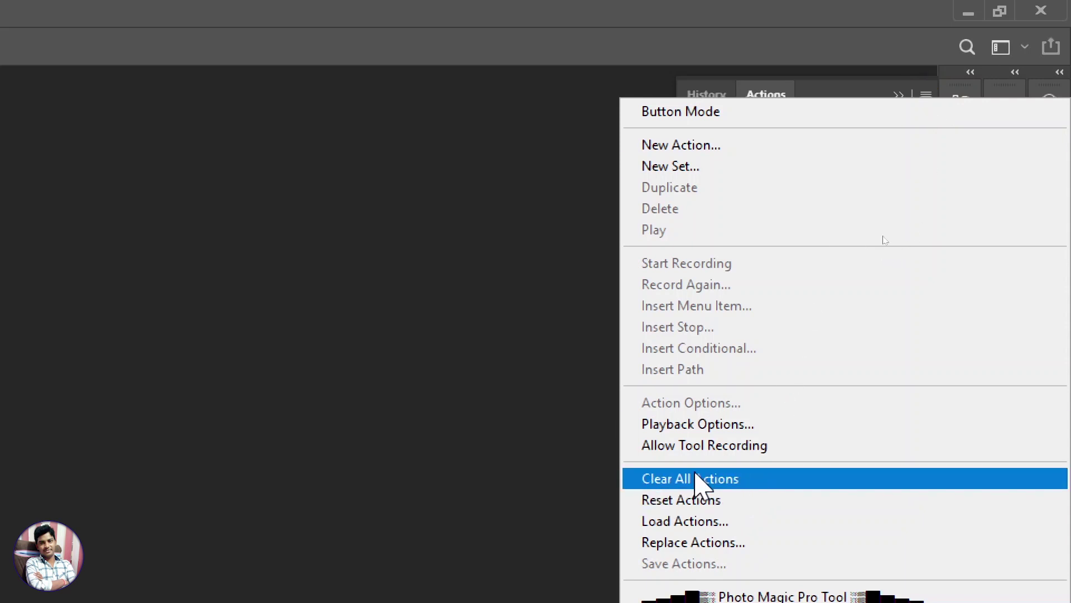
{"action": "left_click", "coordinate": [694, 477]}
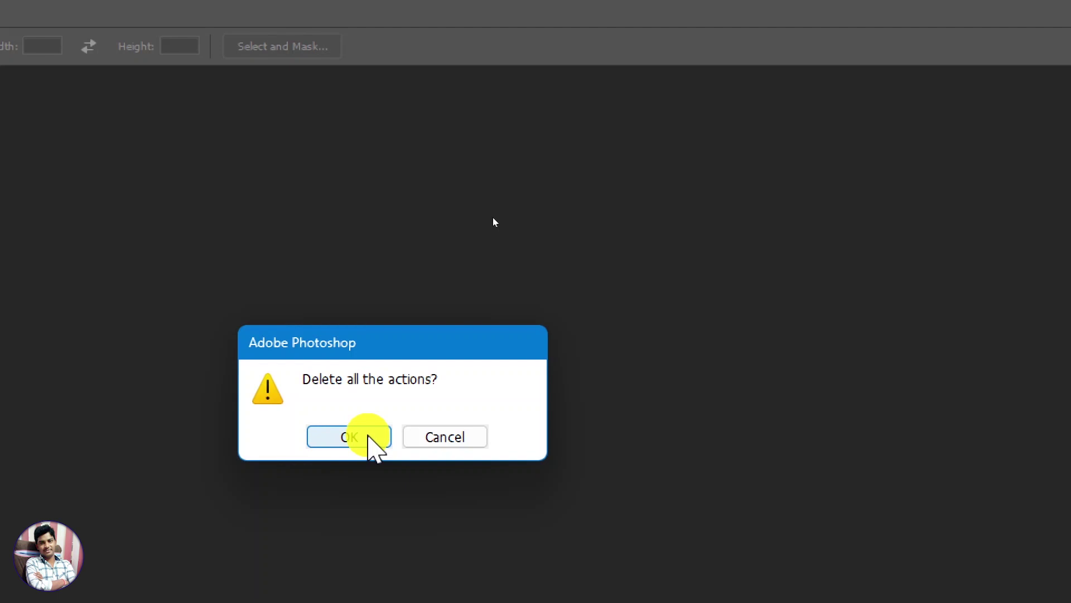
{"action": "left_click", "coordinate": [369, 437]}
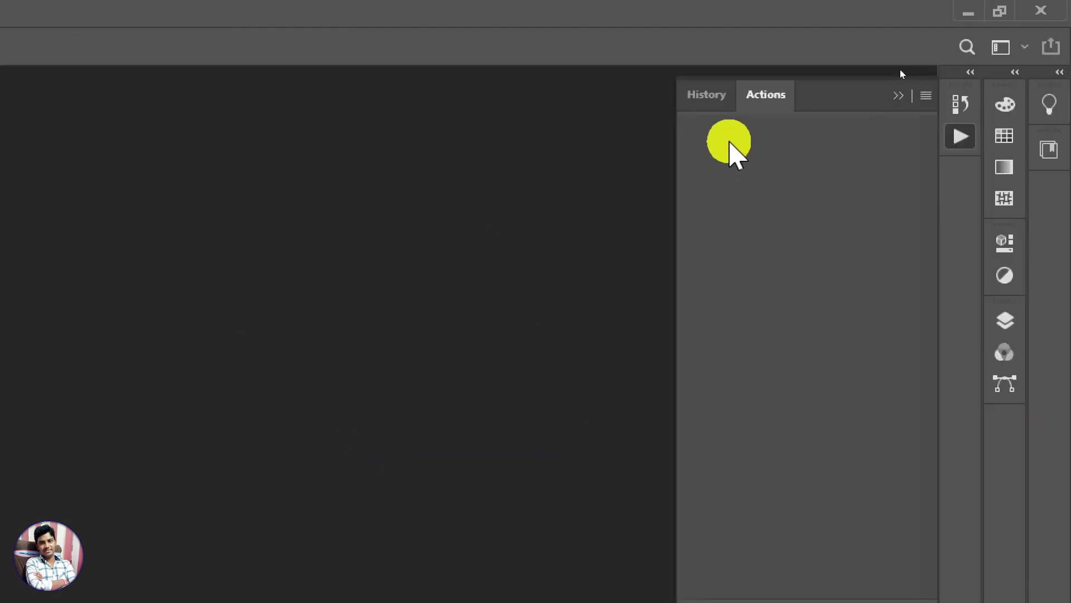
{"action": "left_click", "coordinate": [926, 96]}
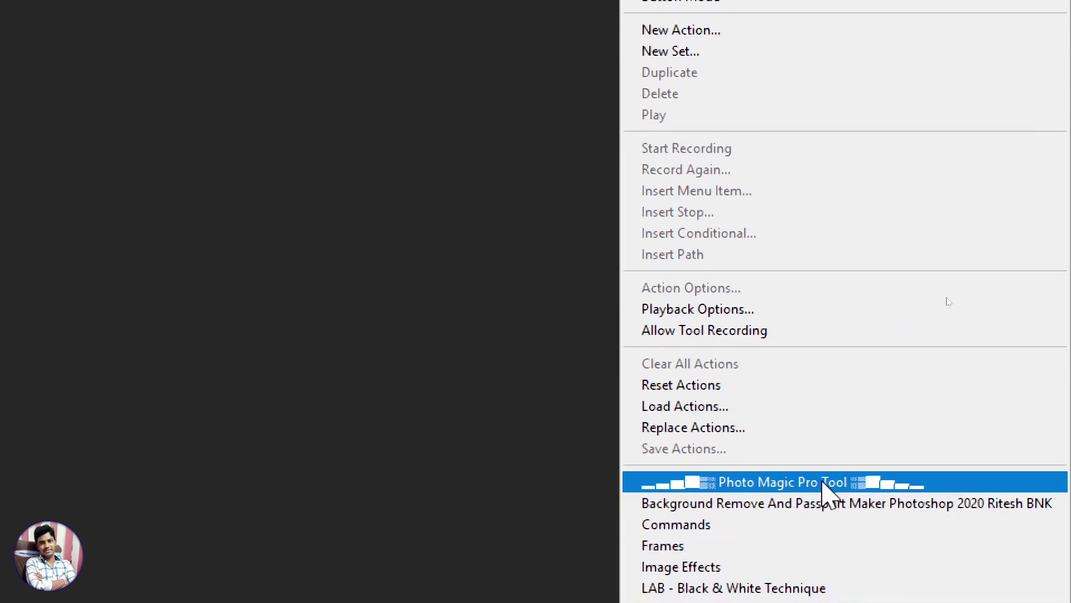
Load the Photo Magic Pro Tool actions, enable Button Mode, and enlarge the list to show every button.
{"action": "left_click", "coordinate": [823, 481]}
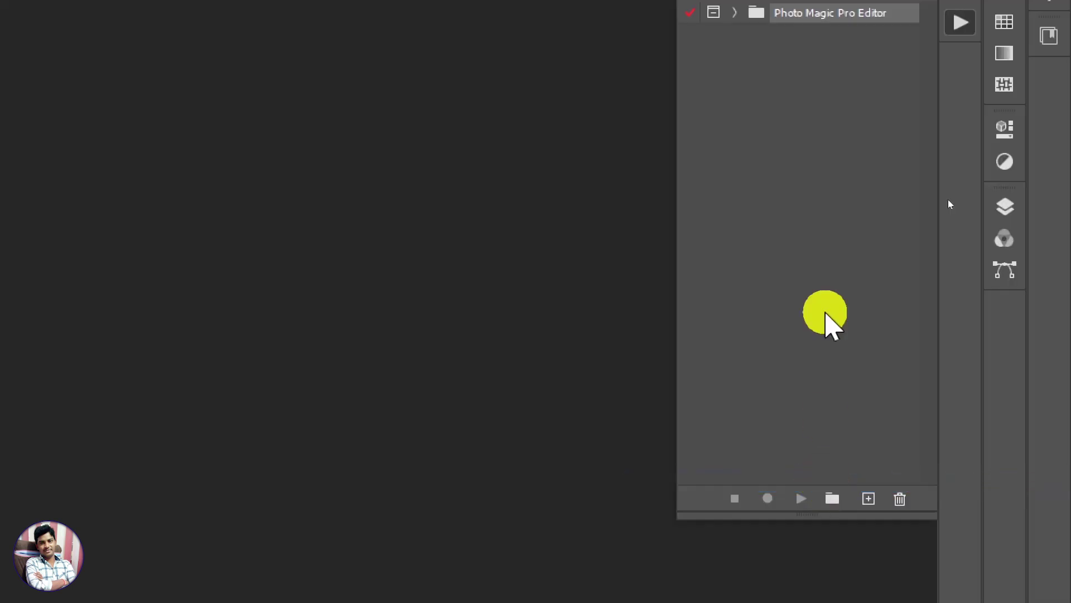
{"action": "left_click", "coordinate": [737, 129]}
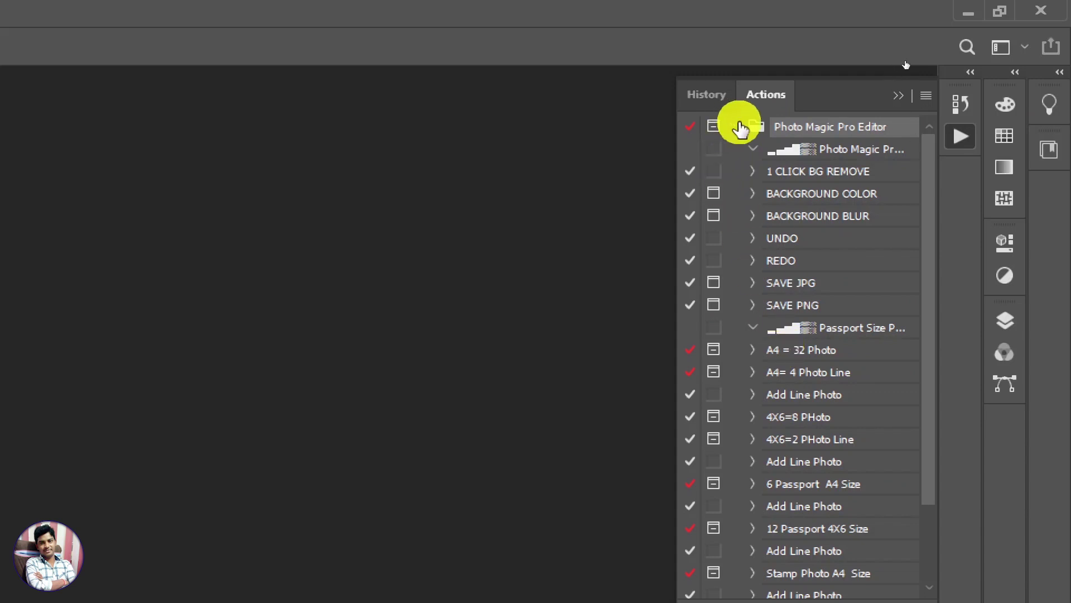
{"action": "left_click", "coordinate": [740, 129]}
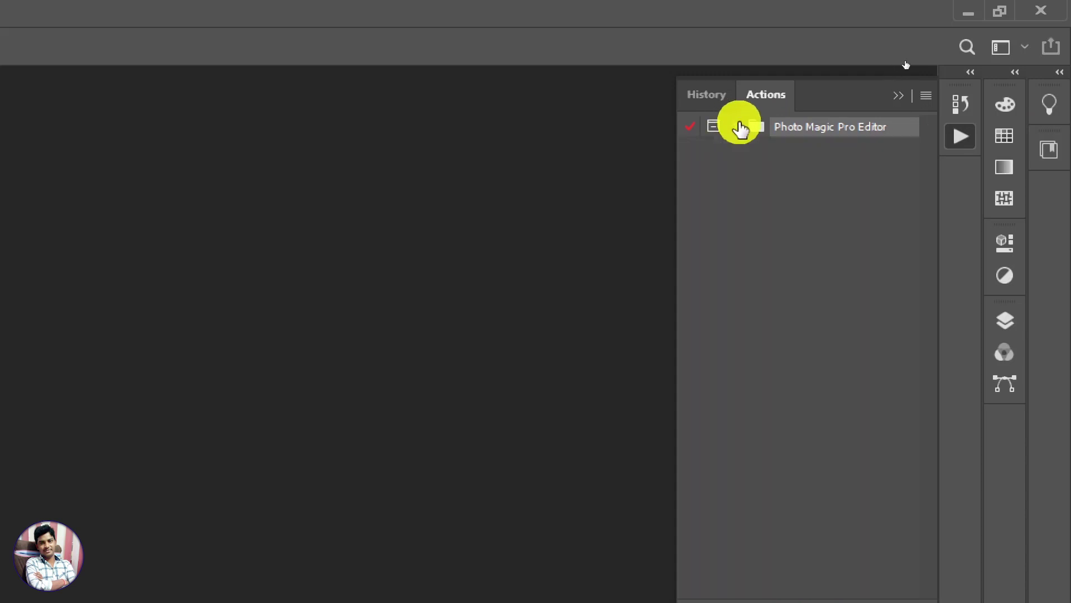
{"action": "left_click", "coordinate": [926, 97]}
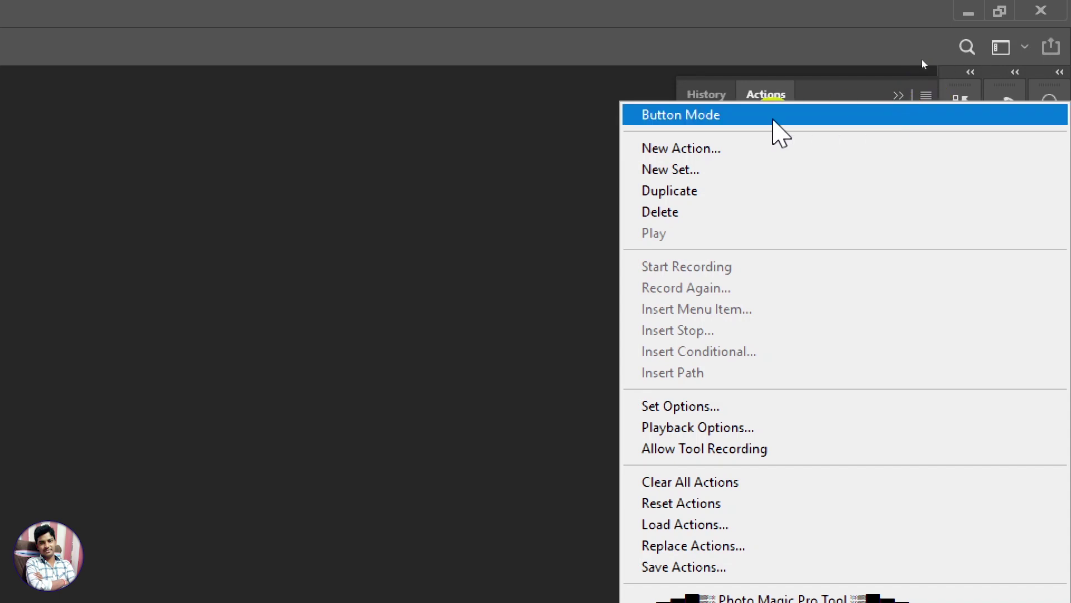
{"action": "left_click", "coordinate": [773, 119]}
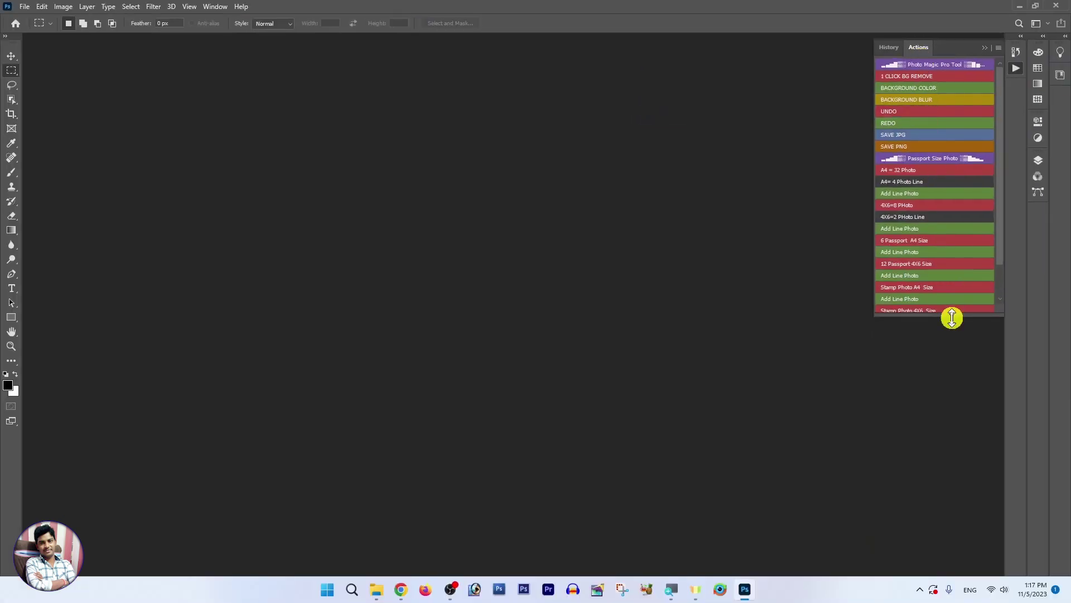
{"action": "left_click_drag", "start_coordinate": [952, 318], "coordinate": [951, 400]}
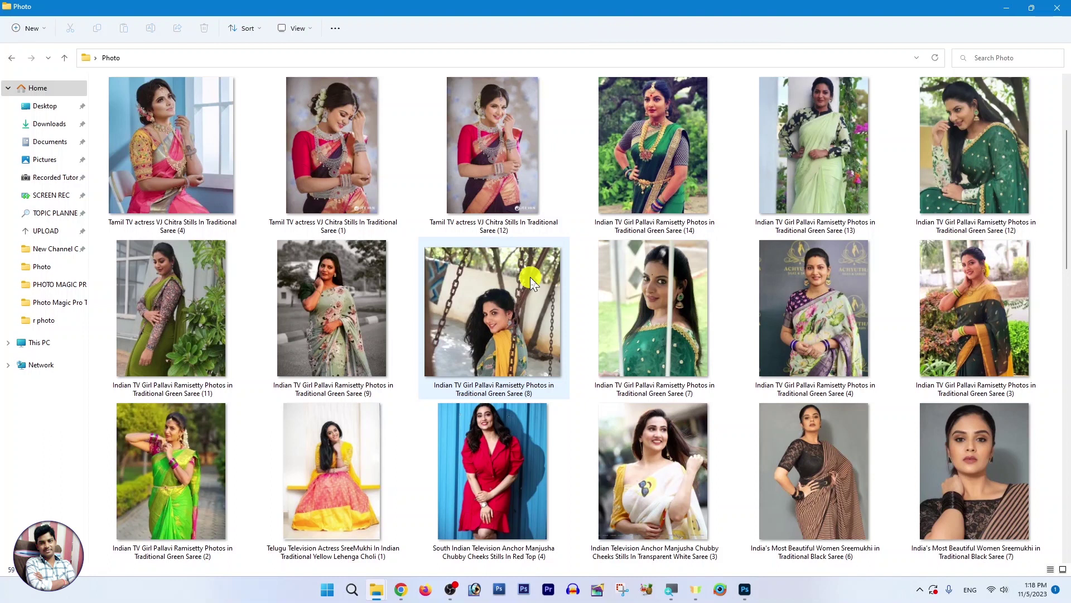
Drag the green-saree photo (3) from the Photo folder into Photoshop.
{"action": "left_click", "coordinate": [962, 306]}
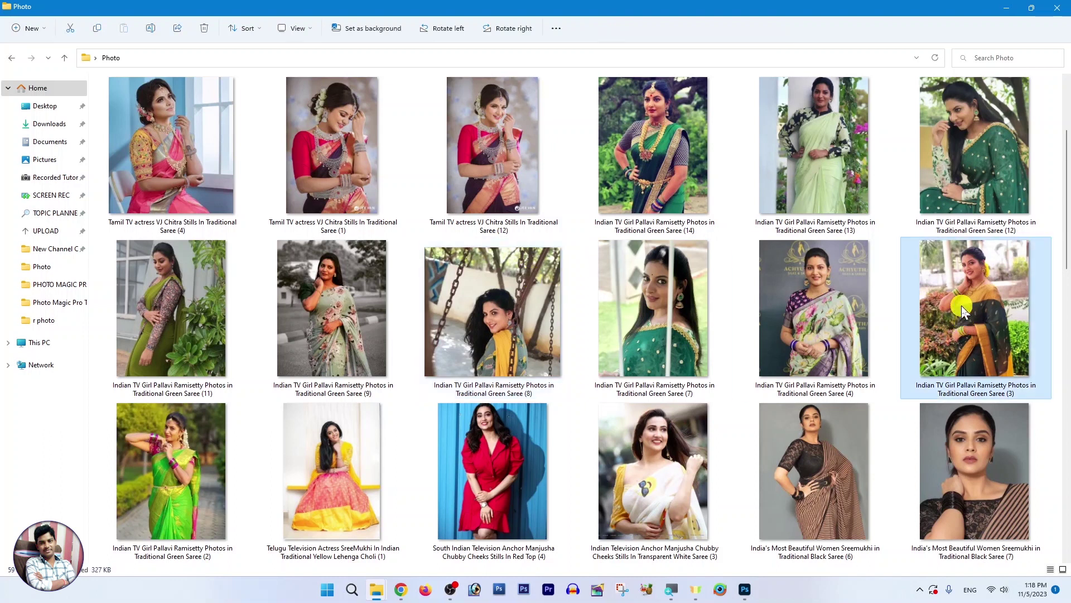
{"action": "mouse_move", "coordinate": [962, 306]}
{"action": "left_mouse_down"}
{"action": "mouse_move", "coordinate": [733, 471]}
{"action": "mouse_move", "coordinate": [567, 247]}
{"action": "left_mouse_up"}
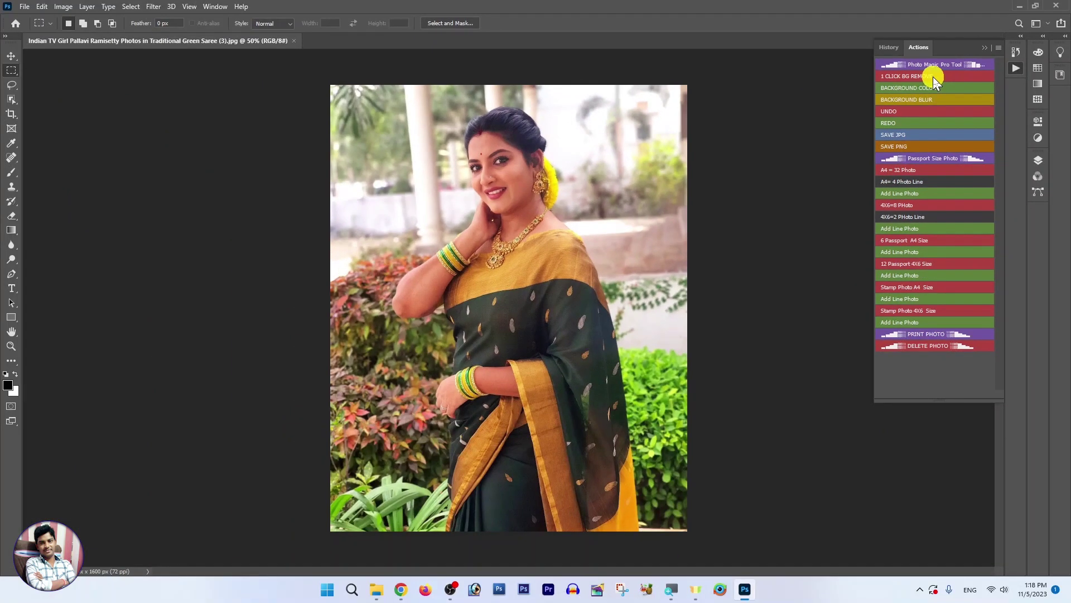
Remove the green-saree photo's background with the 1 CLICK BG REMOVE action.
{"action": "left_click", "coordinate": [933, 76]}
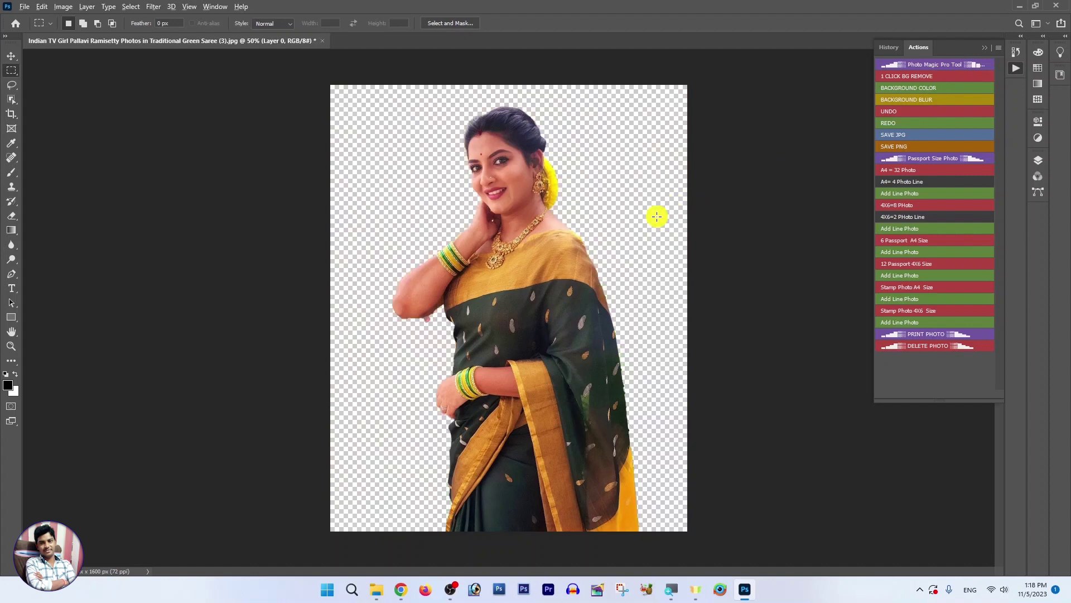
{"action": "scroll", "coordinate": [655, 215], "scroll_direction": "up", "scroll_amount": 3}
{"action": "scroll", "coordinate": [474, 241], "scroll_direction": "down", "scroll_amount": 2}
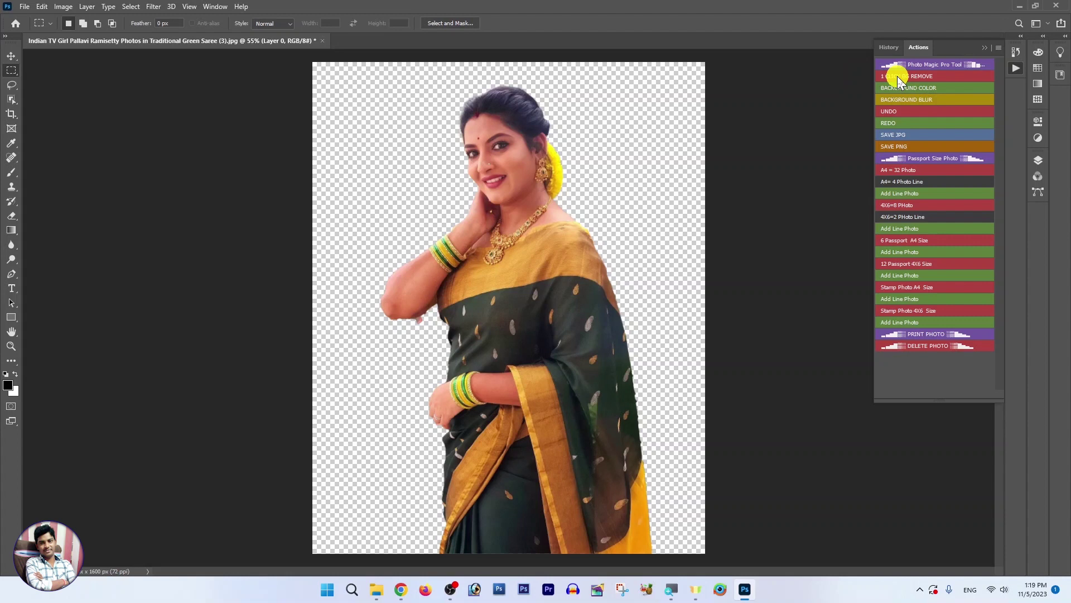
Close the green-saree photo and drag launch-masabastore69.jpg into Photoshop.
{"action": "left_click", "coordinate": [545, 217]}
{"action": "scroll", "coordinate": [545, 218], "scroll_direction": "down", "scroll_amount": 10}
{"action": "mouse_move", "coordinate": [332, 474]}
{"action": "left_mouse_down"}
{"action": "mouse_move", "coordinate": [754, 596]}
{"action": "mouse_move", "coordinate": [597, 334]}
{"action": "left_mouse_up"}
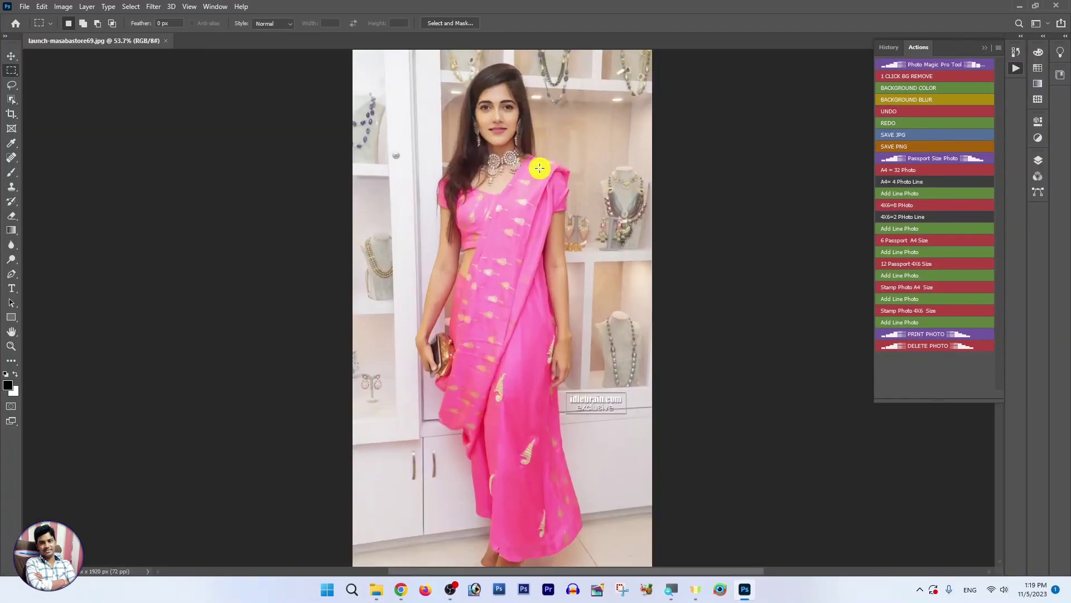
Run 1 CLICK BG REMOVE on launch-masabastore69.jpg.
{"action": "scroll", "coordinate": [539, 168], "scroll_direction": "down", "scroll_amount": 3}
{"action": "scroll", "coordinate": [552, 195], "scroll_direction": "up", "scroll_amount": 2}
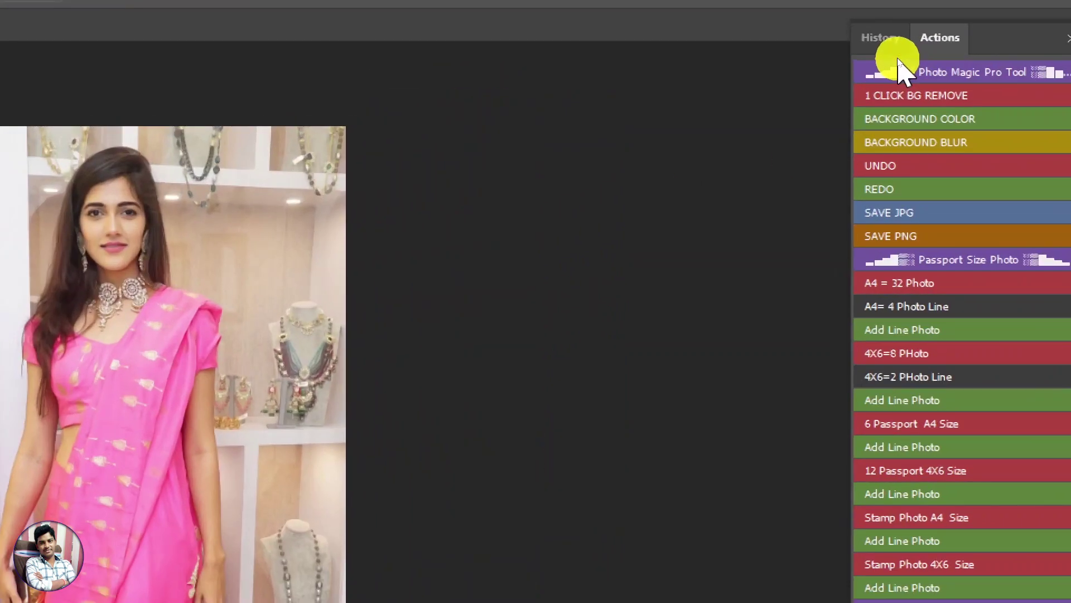
{"action": "left_click", "coordinate": [943, 95]}
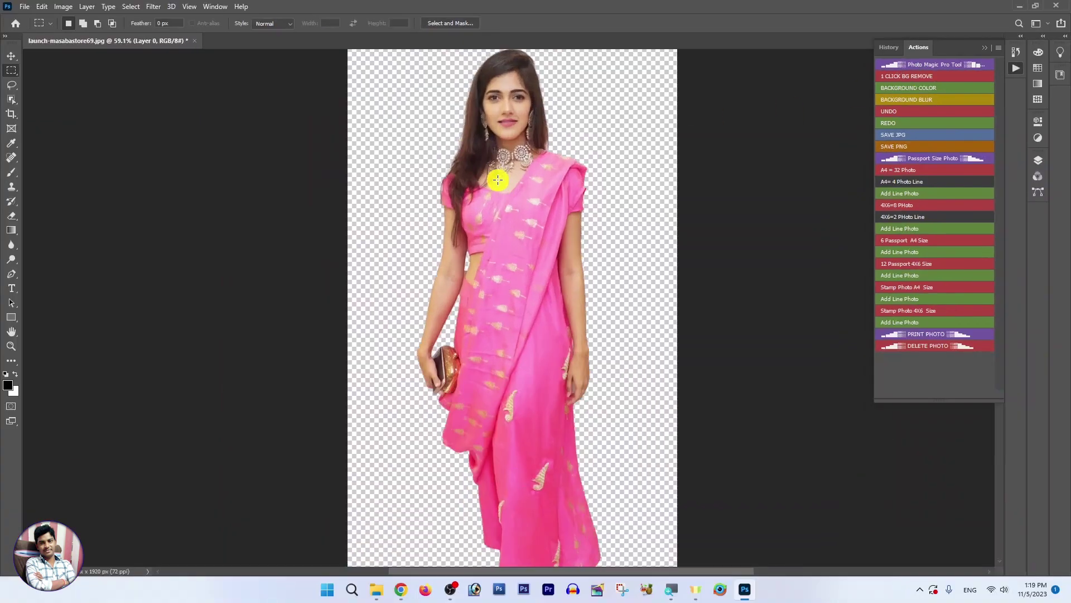
Zoom and pan to inspect the cut-out edges around the woman's face and head.
{"action": "scroll", "coordinate": [498, 179], "scroll_direction": "up", "scroll_amount": 3}
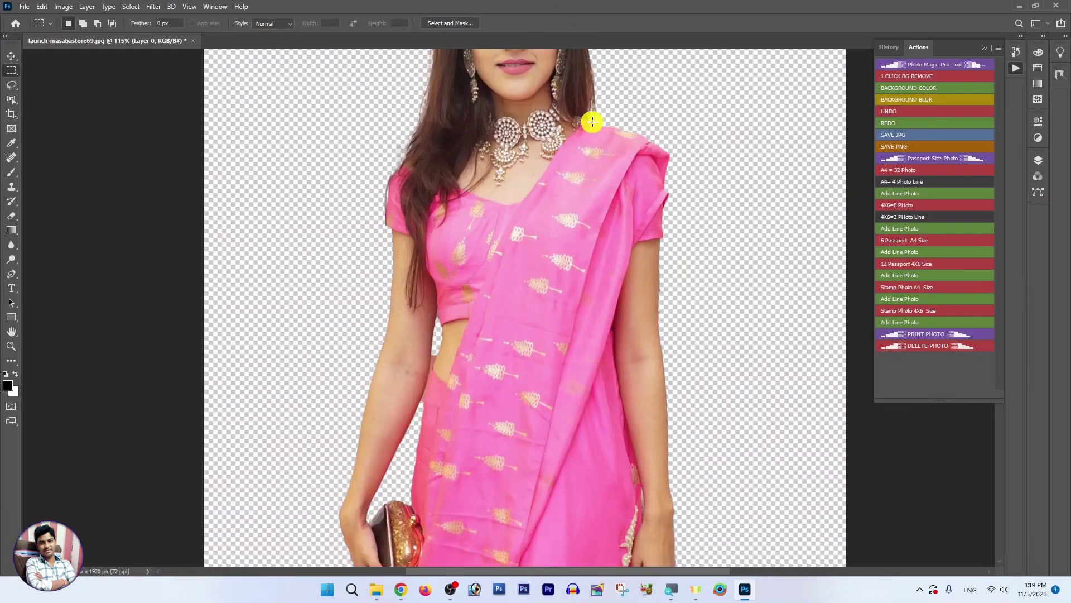
{"action": "left_click_drag", "start_coordinate": [592, 122], "coordinate": [612, 340]}
{"action": "scroll", "coordinate": [612, 340], "scroll_direction": "down", "scroll_amount": 2}
{"action": "scroll", "coordinate": [619, 323], "scroll_direction": "down", "scroll_amount": 1}
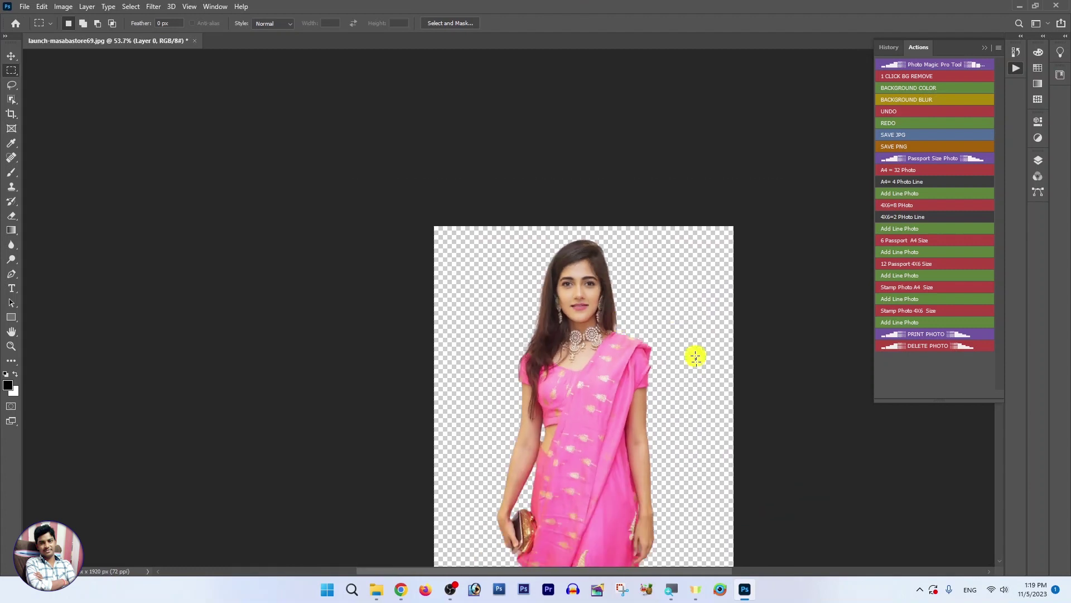
{"action": "scroll", "coordinate": [694, 356], "scroll_direction": "down", "scroll_amount": 1}
{"action": "scroll", "coordinate": [624, 319], "scroll_direction": "up", "scroll_amount": 2}
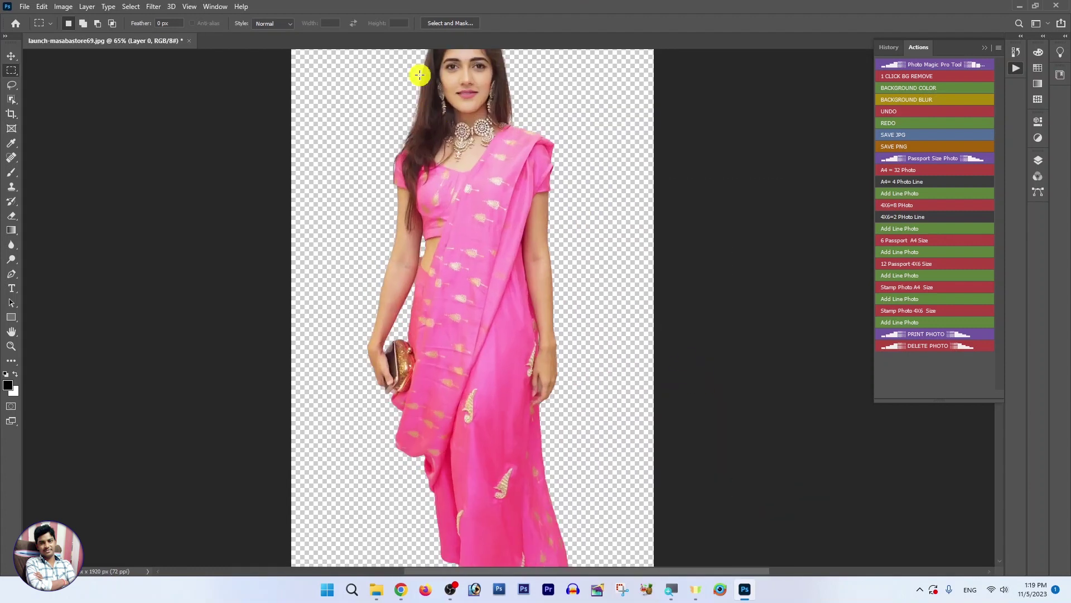
{"action": "left_click_drag", "start_coordinate": [490, 135], "coordinate": [500, 270]}
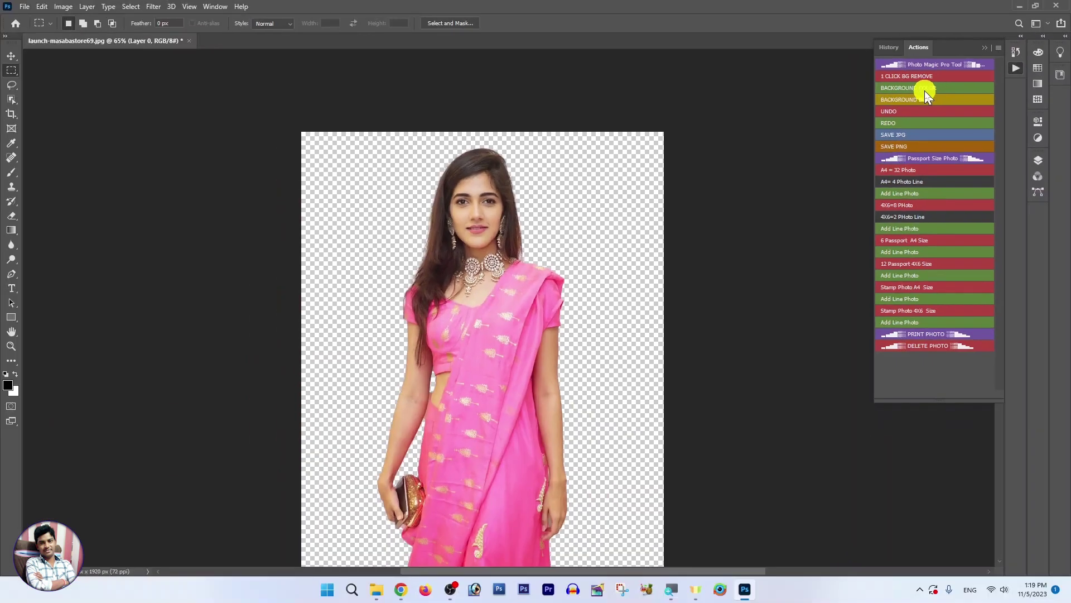
Add a solid blue 006cff colour-fill background behind the pink-saree woman.
{"action": "left_click", "coordinate": [925, 90]}
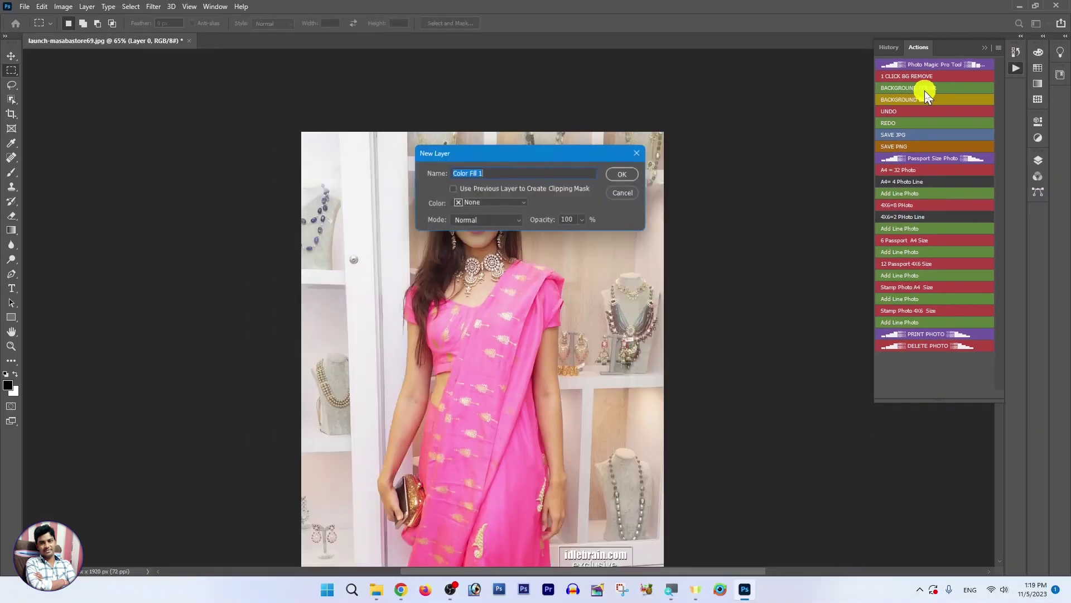
{"action": "left_click", "coordinate": [633, 176]}
{"action": "left_click_drag", "start_coordinate": [558, 107], "coordinate": [761, 96]}
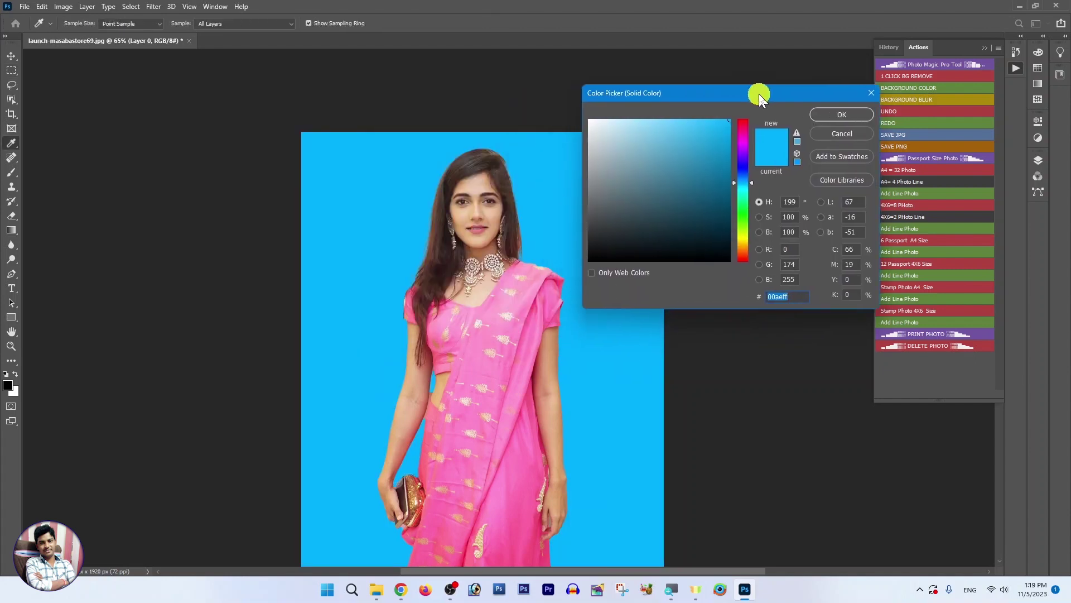
{"action": "left_click", "coordinate": [743, 144]}
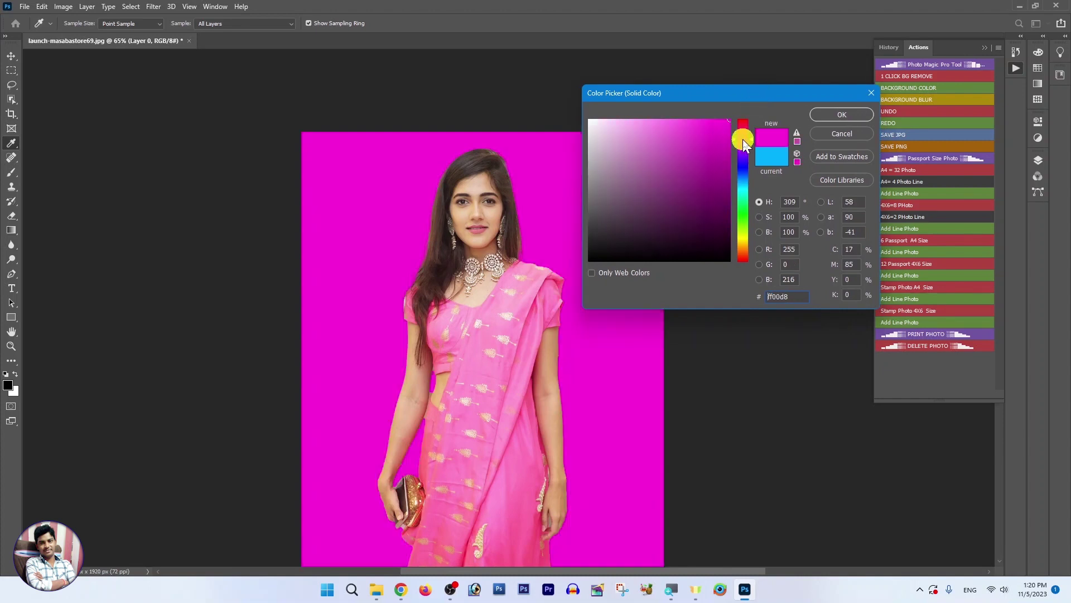
{"action": "mouse_move", "coordinate": [743, 143]}
{"action": "left_mouse_down"}
{"action": "mouse_move", "coordinate": [747, 263]}
{"action": "mouse_move", "coordinate": [743, 137]}
{"action": "mouse_move", "coordinate": [743, 177]}
{"action": "left_mouse_up"}
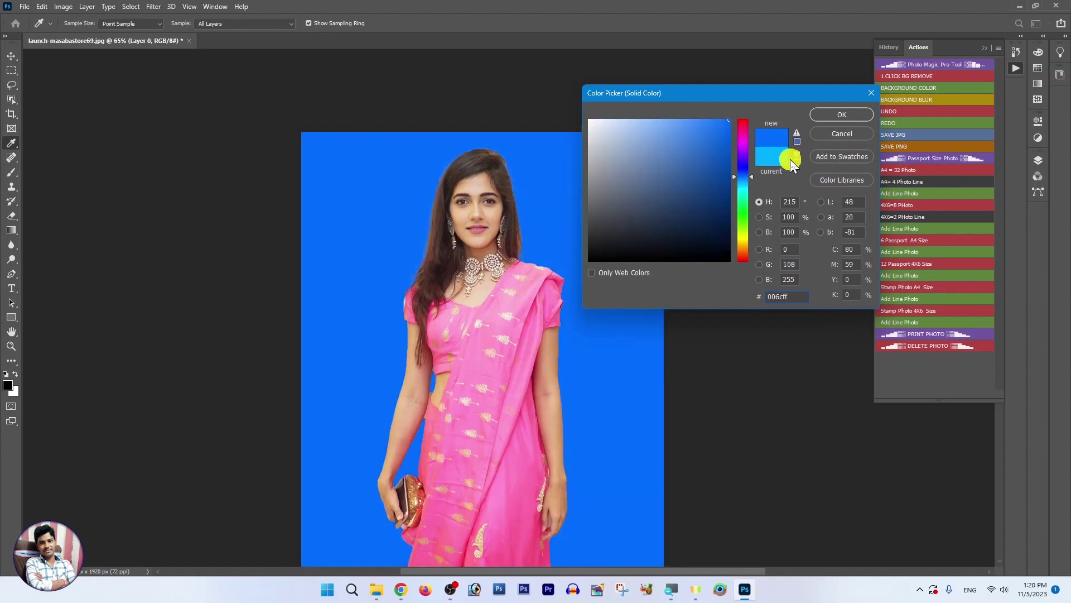
{"action": "left_click", "coordinate": [842, 115]}
Review the blue background, then undo it to restore the original showroom backdrop.
{"action": "scroll", "coordinate": [561, 247], "scroll_direction": "down", "scroll_amount": 1}
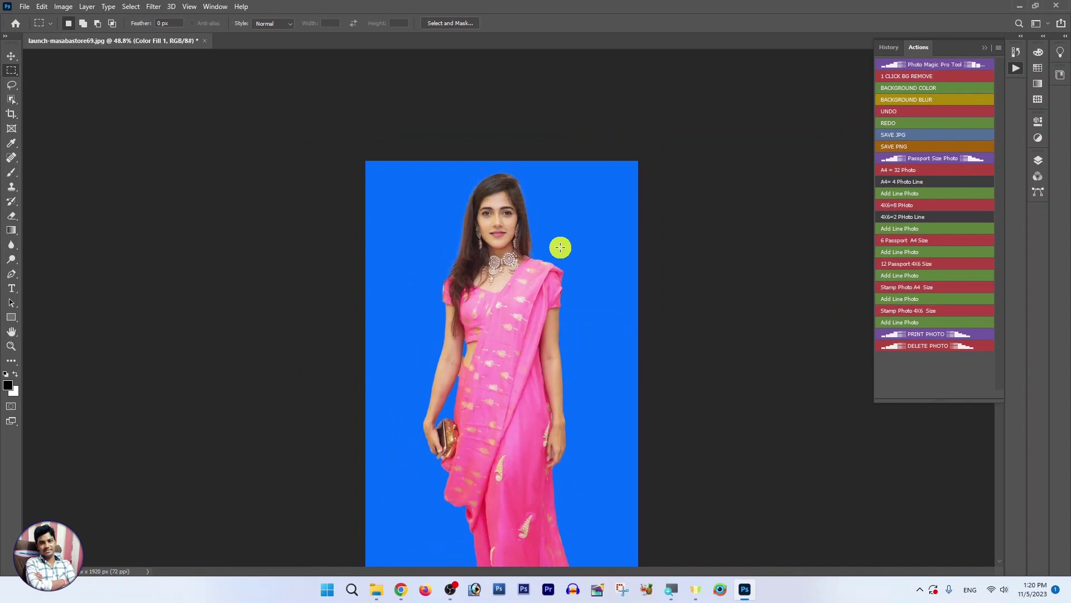
{"action": "scroll", "coordinate": [560, 247], "scroll_direction": "down", "scroll_amount": 1}
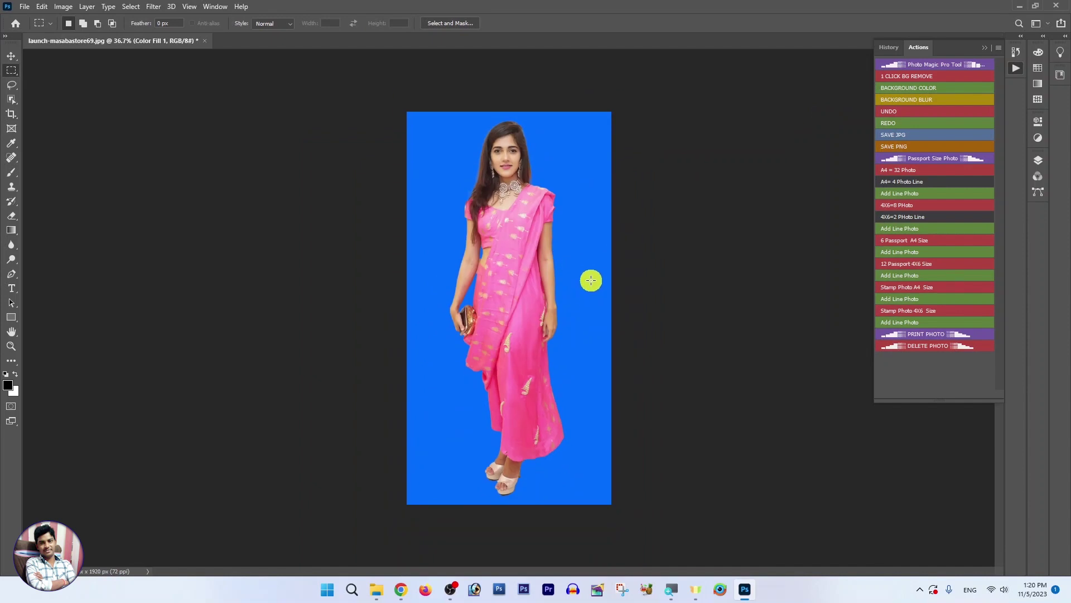
{"action": "scroll", "coordinate": [562, 221], "scroll_direction": "up", "scroll_amount": 1}
{"action": "scroll", "coordinate": [562, 221], "scroll_direction": "down", "scroll_amount": 1}
{"action": "scroll", "coordinate": [562, 221], "scroll_direction": "up", "scroll_amount": 1}
{"action": "scroll", "coordinate": [563, 221], "scroll_direction": "up", "scroll_amount": 1}
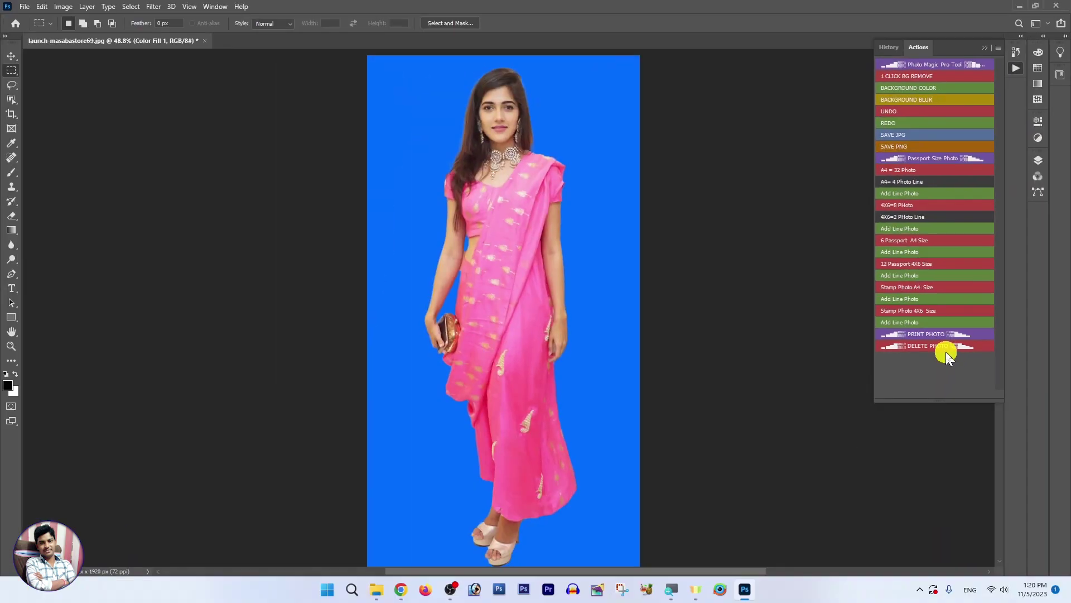
{"action": "left_click", "coordinate": [946, 351]}
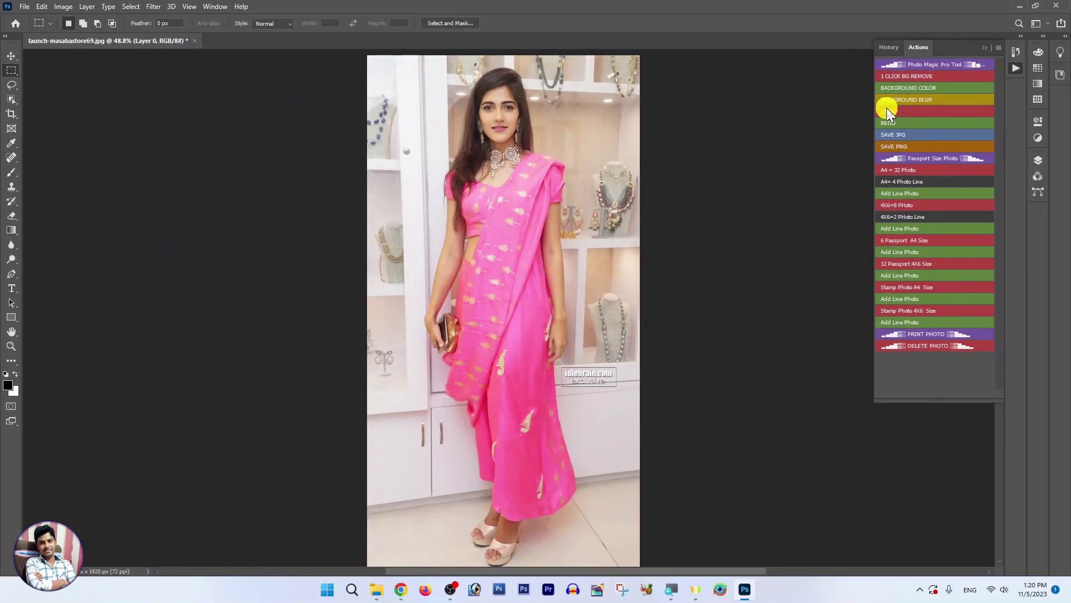
Blur the pink-saree photo's shop backdrop with a lower Gaussian Blur radius, then close the photo.
{"action": "left_click", "coordinate": [898, 100]}
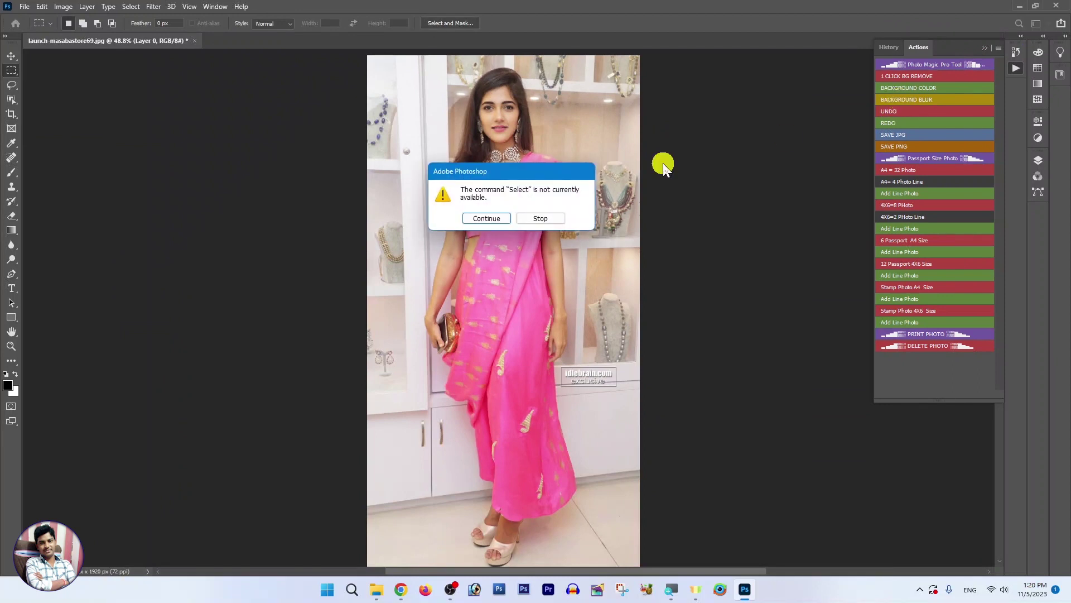
{"action": "left_click", "coordinate": [482, 222]}
{"action": "left_click", "coordinate": [482, 222]}
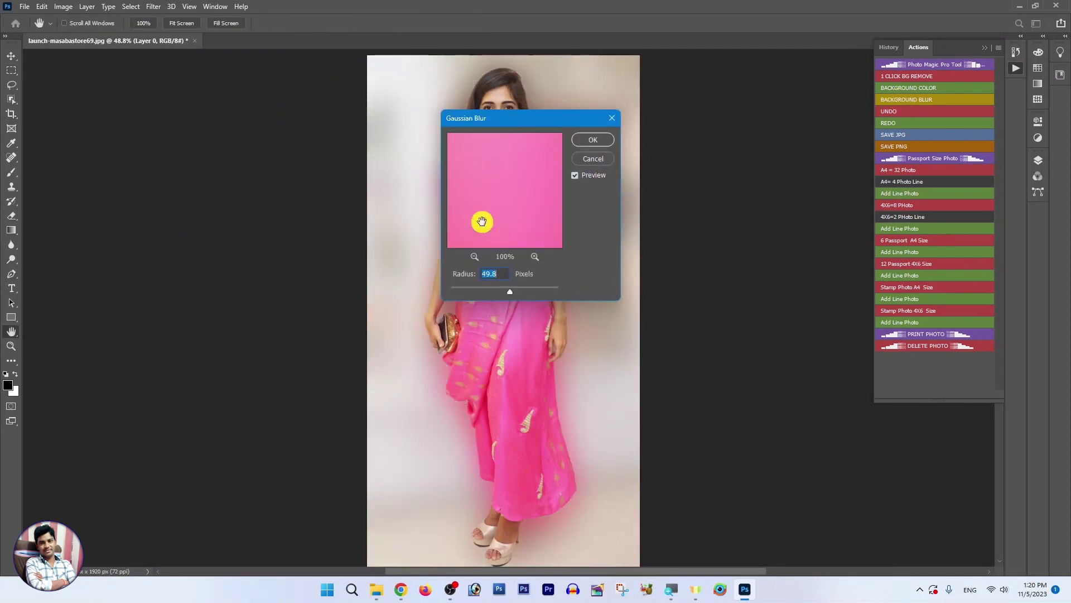
{"action": "left_click_drag", "start_coordinate": [519, 118], "coordinate": [688, 122]}
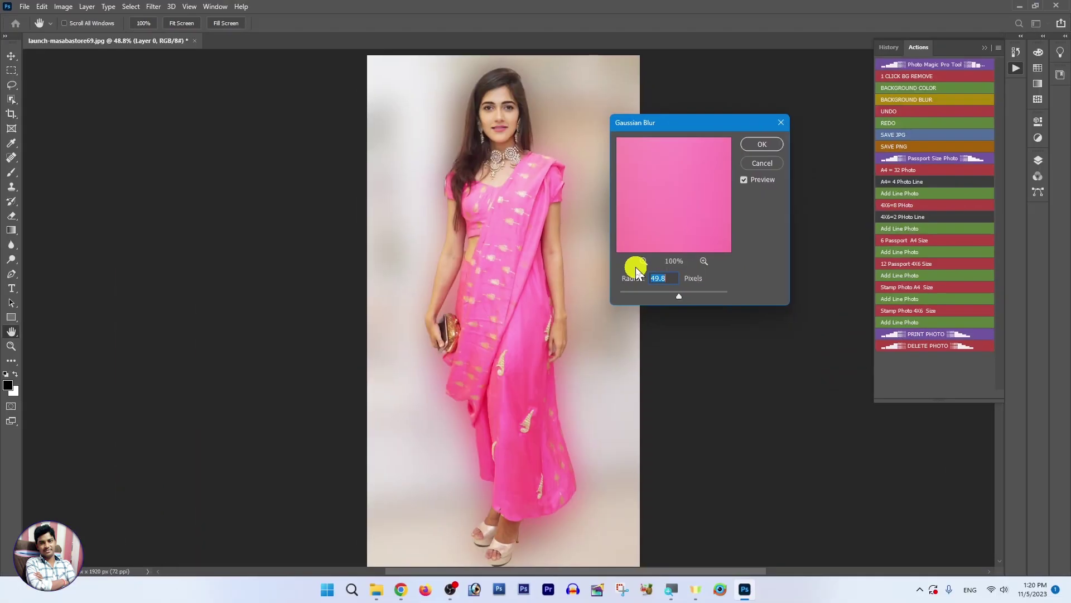
{"action": "mouse_move", "coordinate": [676, 296]}
{"action": "left_mouse_down"}
{"action": "mouse_move", "coordinate": [661, 300]}
{"action": "mouse_move", "coordinate": [707, 295]}
{"action": "mouse_move", "coordinate": [681, 299]}
{"action": "left_mouse_up"}
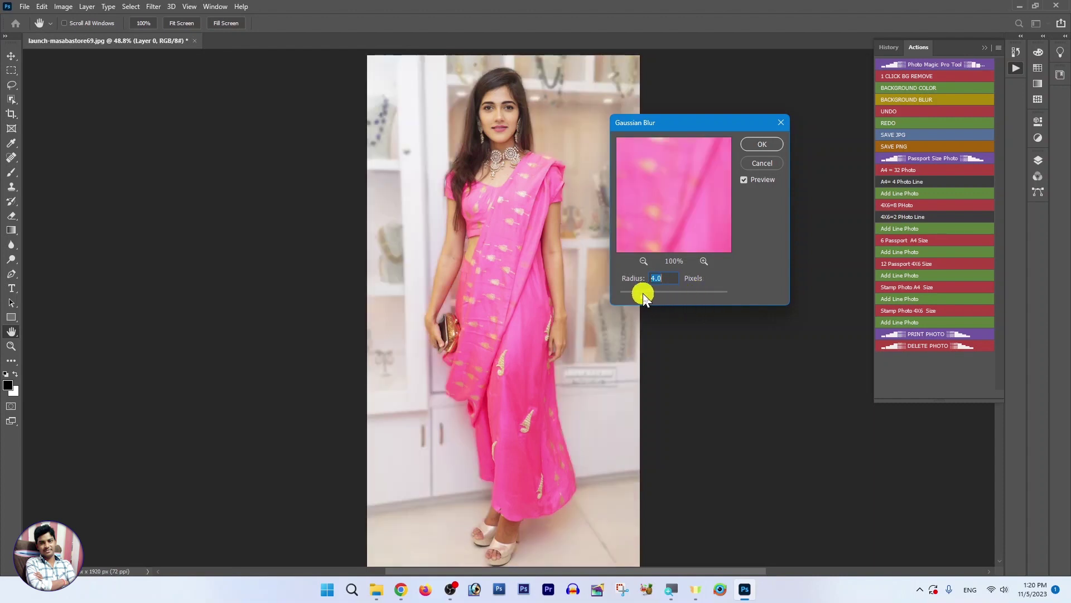
{"action": "left_click", "coordinate": [750, 146]}
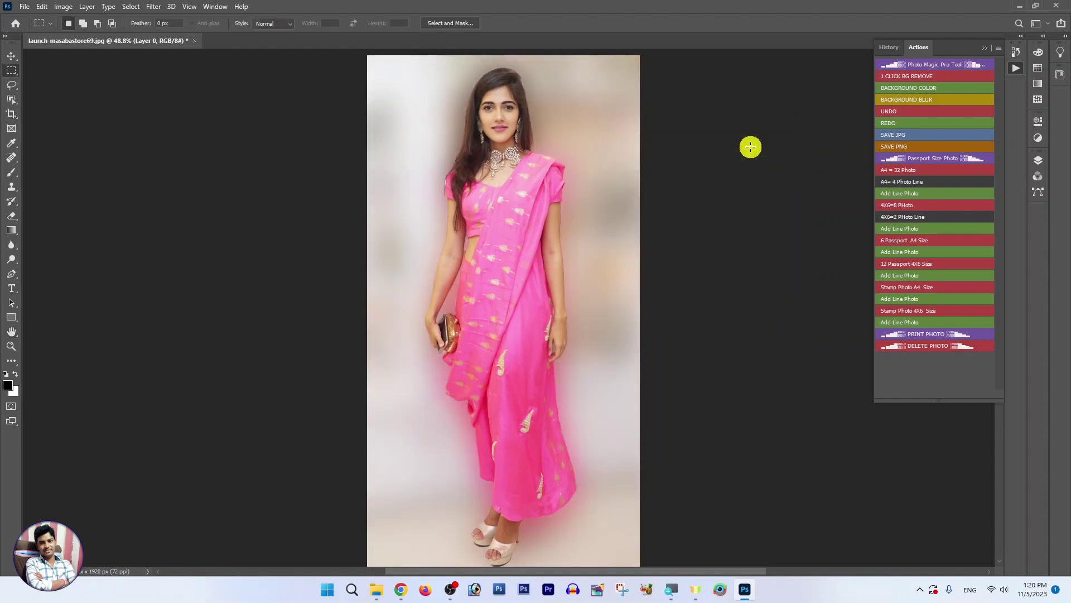
{"action": "key", "text": "ctrl+w"}
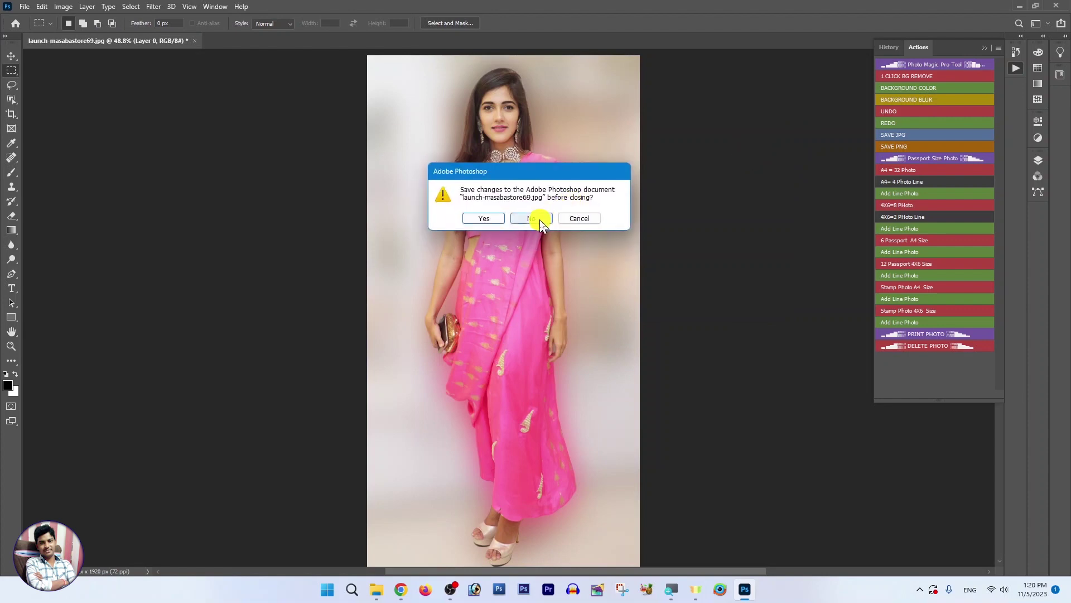
Discard the pink-saree photo, open the recent green-saree photo and remove its background.
{"action": "left_click", "coordinate": [539, 220]}
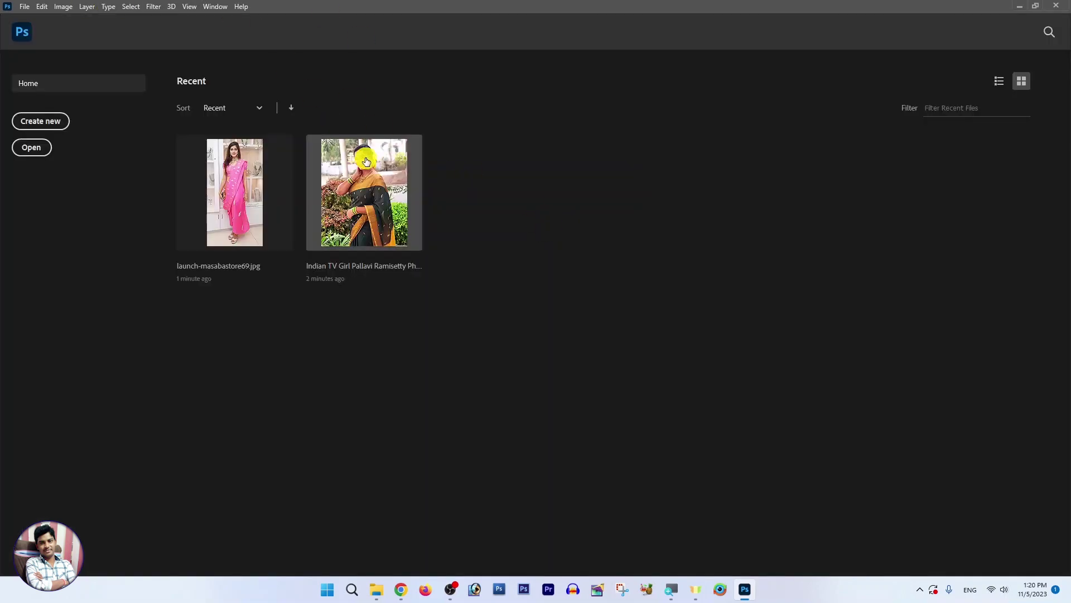
{"action": "left_click", "coordinate": [368, 161]}
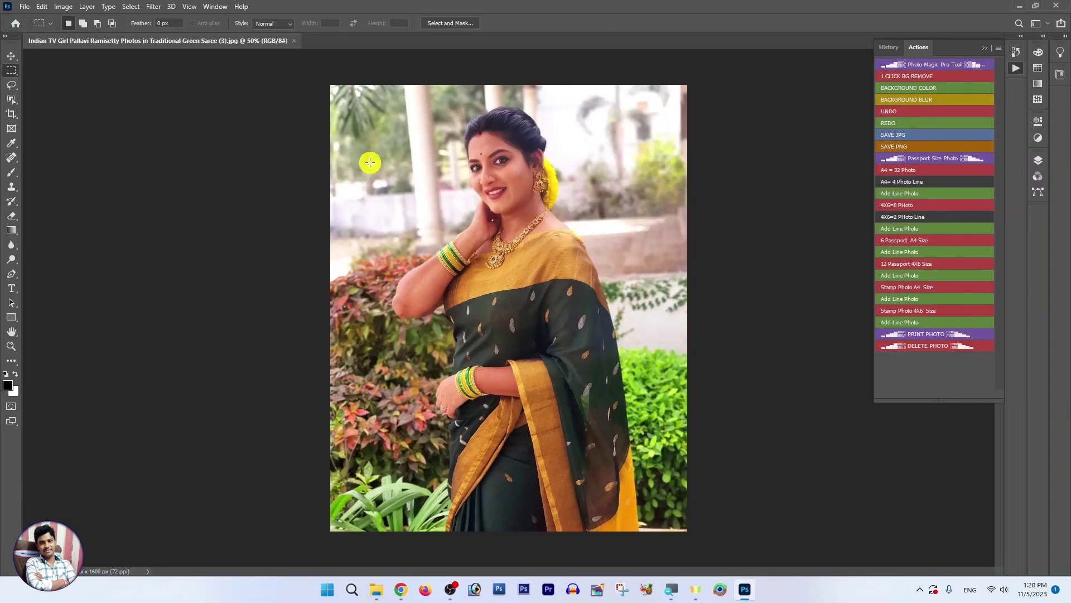
{"action": "left_click", "coordinate": [924, 79]}
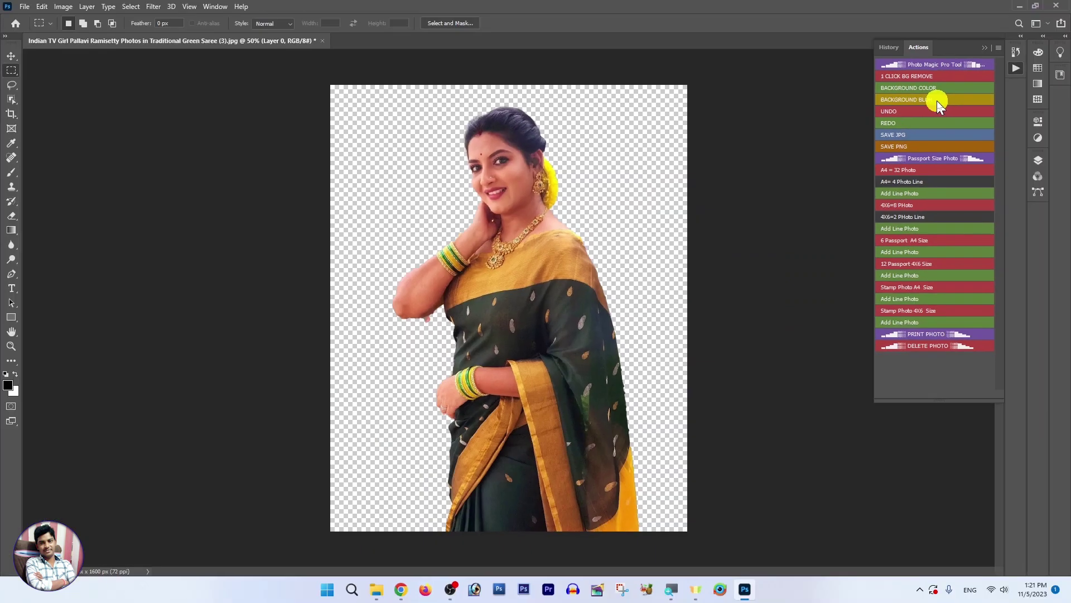
Blur the green-saree photo's garden backdrop with a Gaussian Blur radius of 8.6.
{"action": "left_click", "coordinate": [937, 100]}
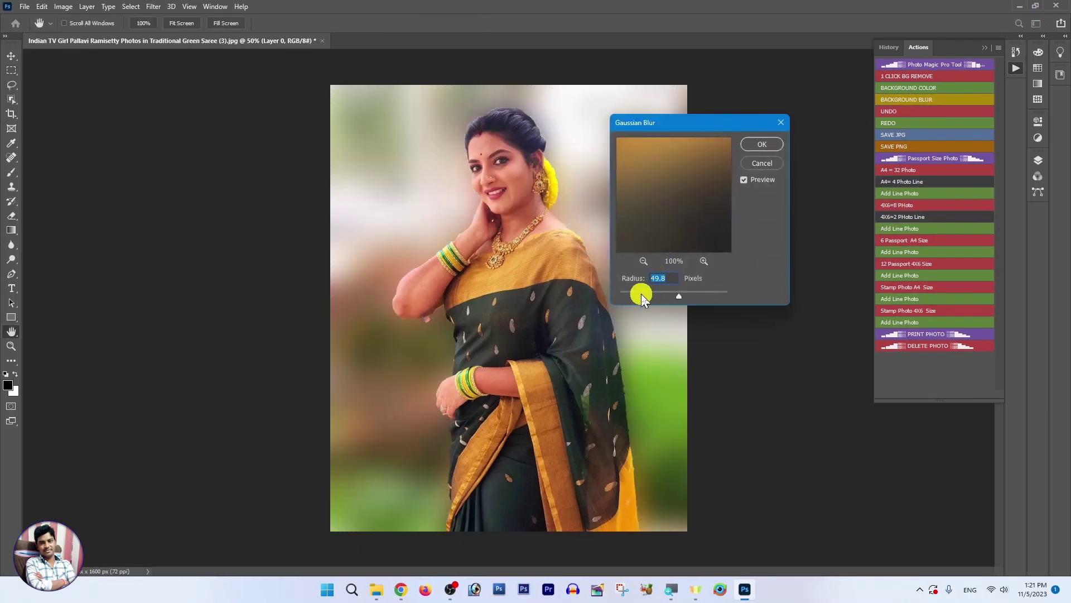
{"action": "left_click", "coordinate": [645, 292]}
{"action": "left_click_drag", "start_coordinate": [649, 298], "coordinate": [660, 300]}
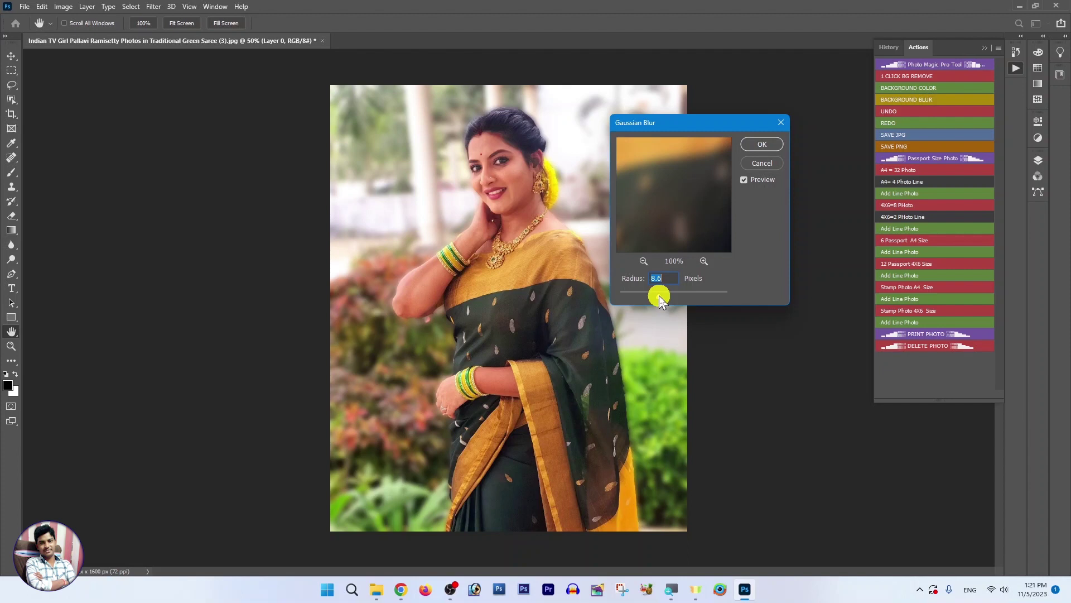
{"action": "left_click", "coordinate": [758, 145]}
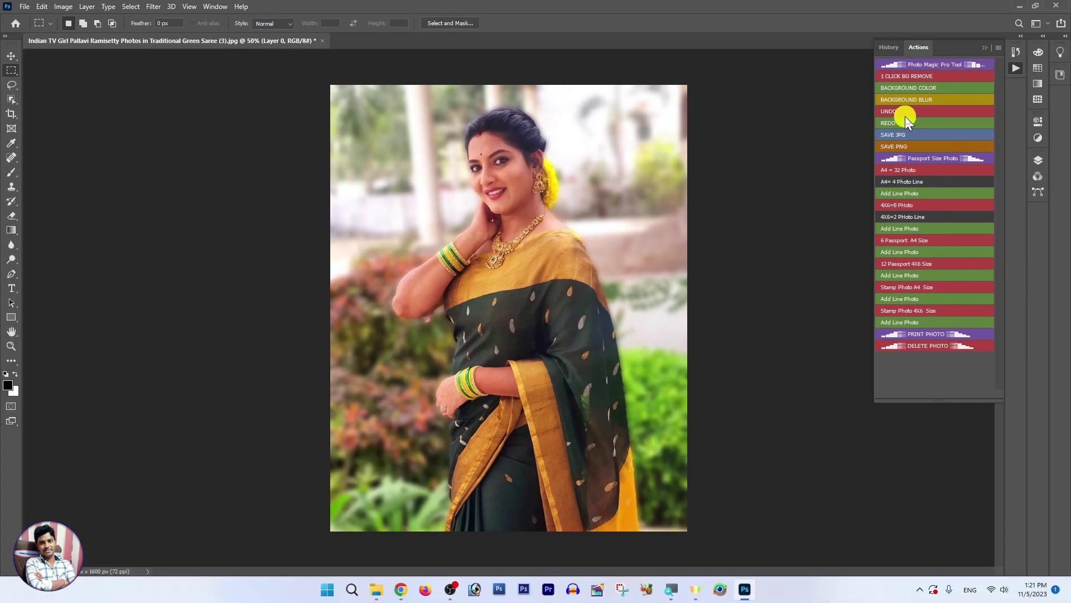
{"action": "left_click", "coordinate": [903, 112]}
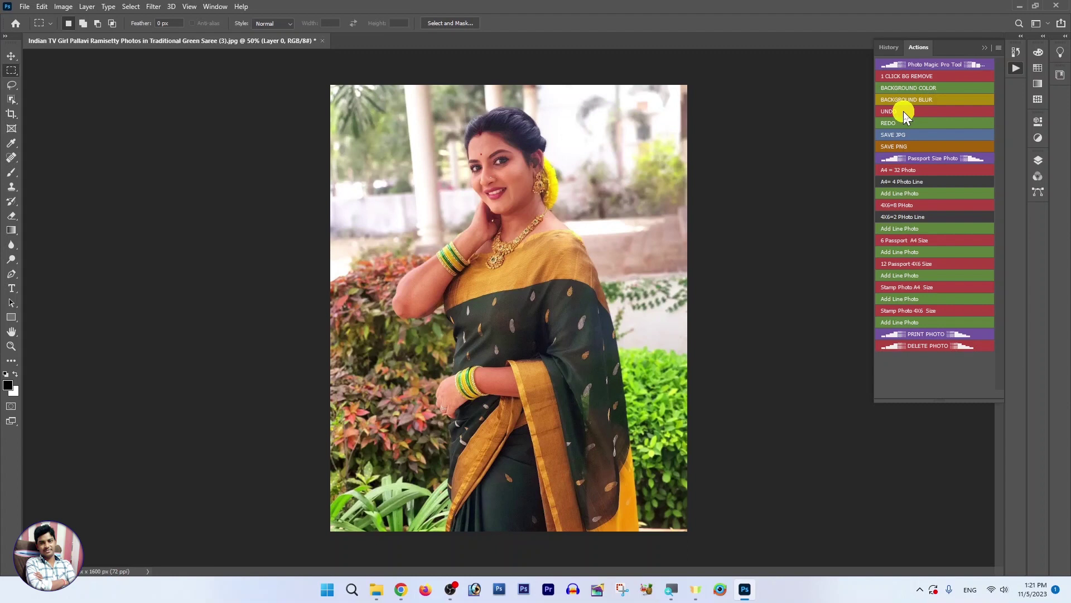
{"action": "left_click", "coordinate": [902, 112]}
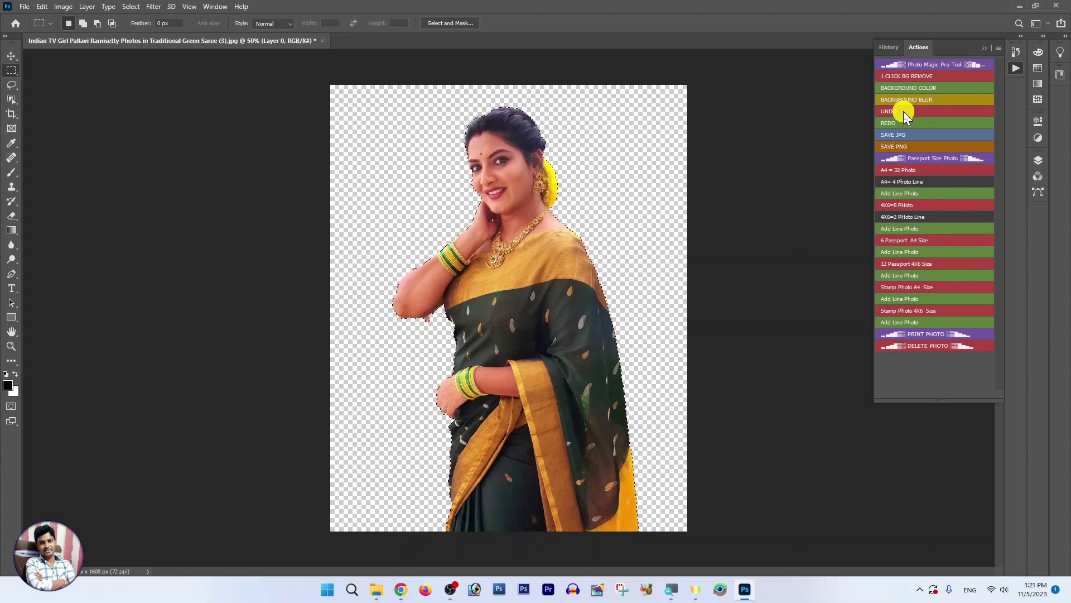
{"action": "left_click", "coordinate": [903, 112]}
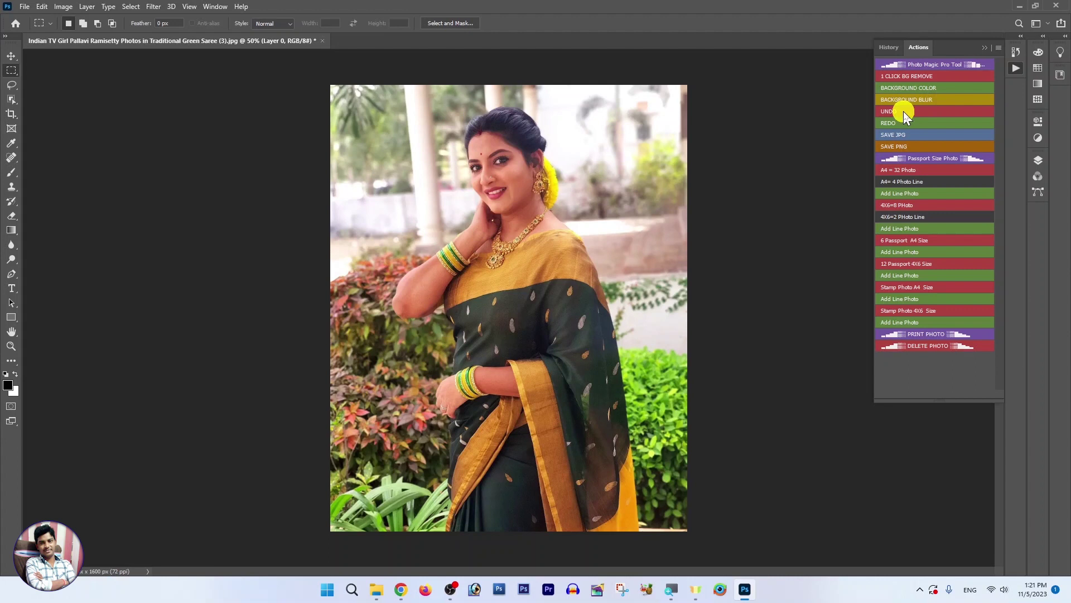
{"action": "left_click", "coordinate": [912, 125]}
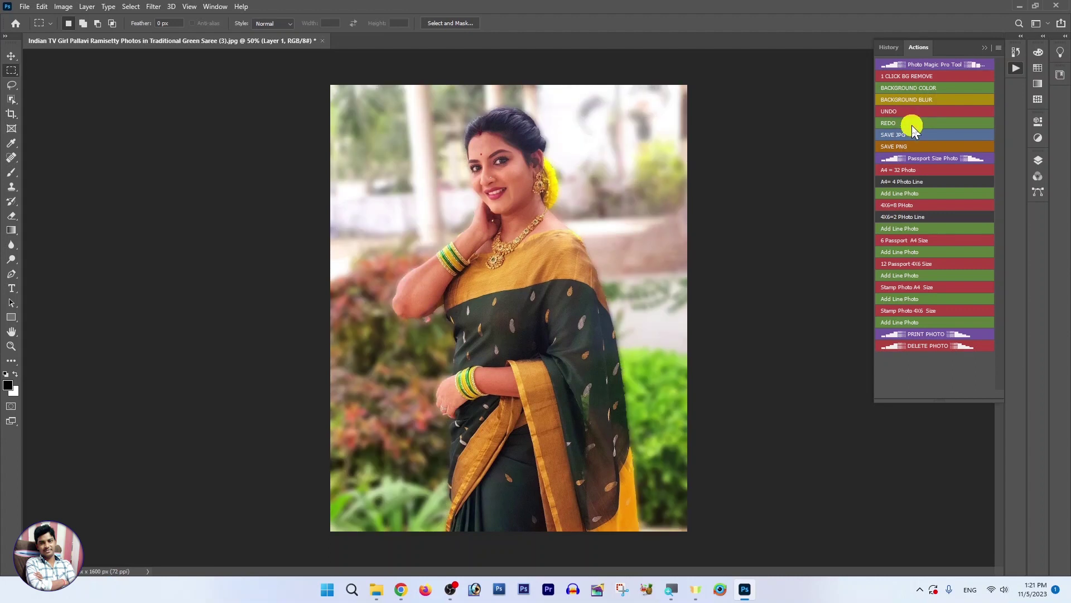
{"action": "left_click", "coordinate": [900, 113]}
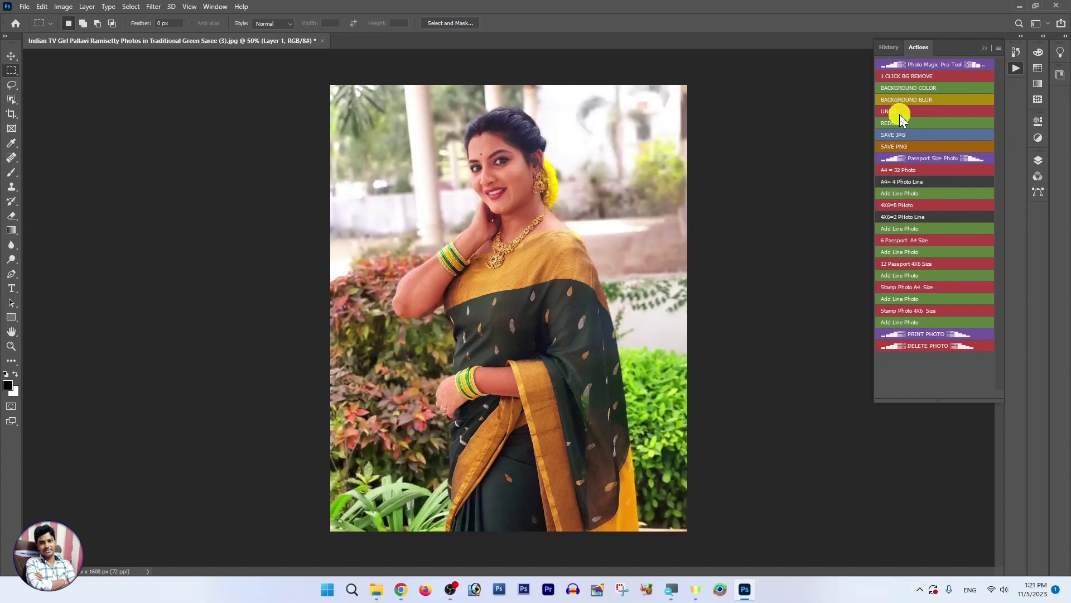
{"action": "left_click", "coordinate": [901, 115]}
{"action": "left_click", "coordinate": [905, 121]}
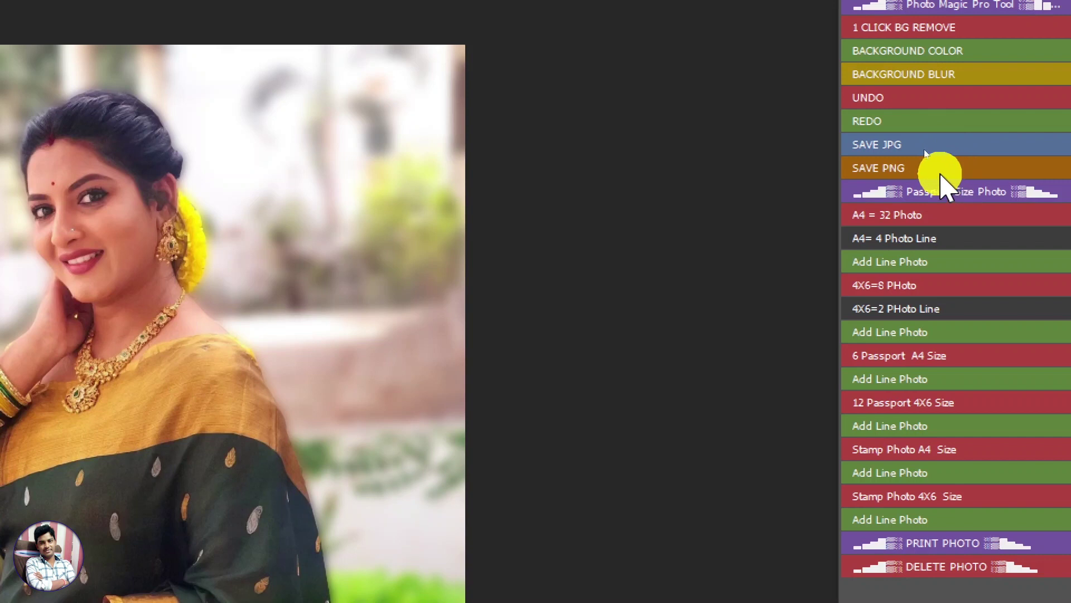
Revert to the transparent cut-out and save it as a PNG copy on this computer.
{"action": "left_click", "coordinate": [905, 100]}
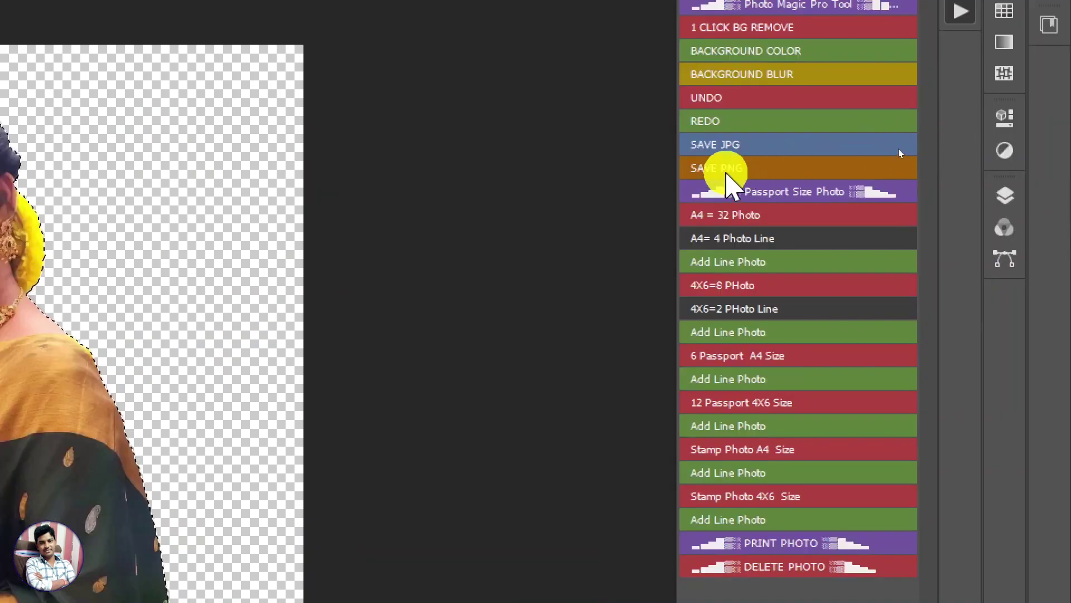
{"action": "left_click", "coordinate": [725, 169]}
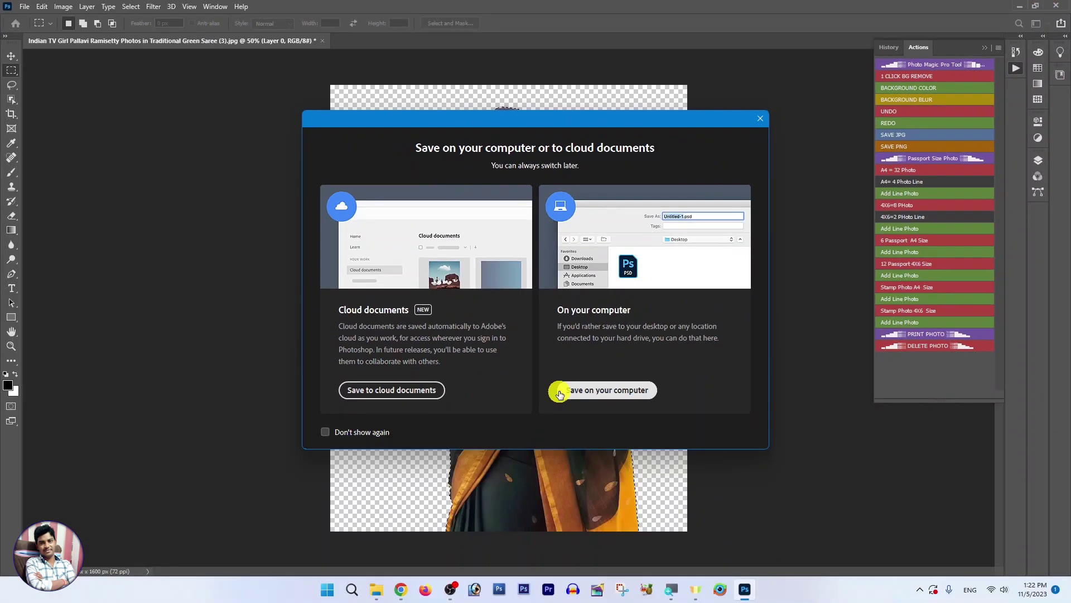
{"action": "left_click", "coordinate": [560, 390]}
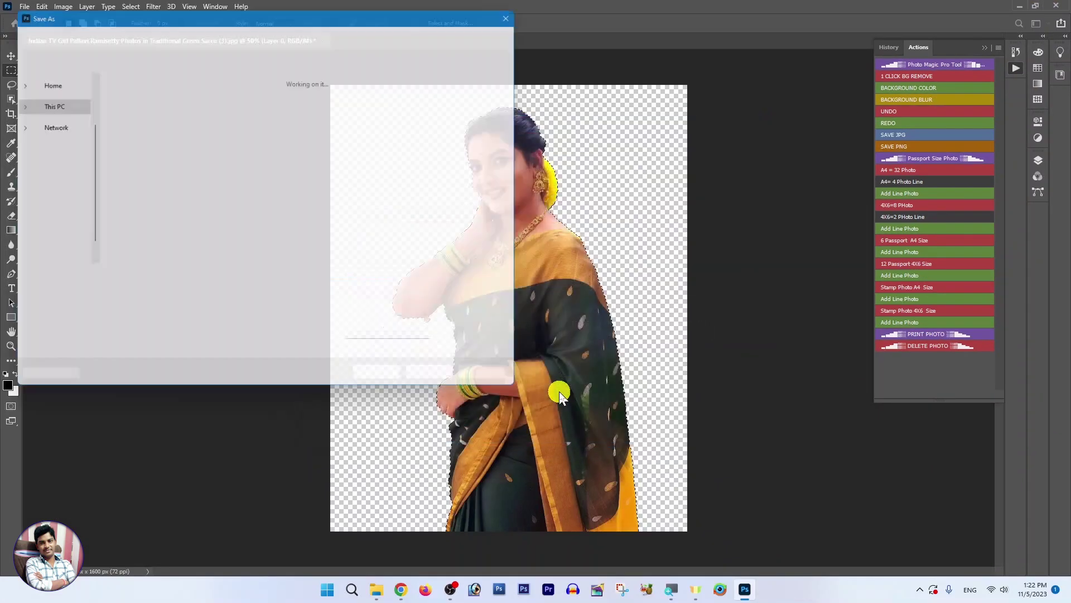
{"action": "left_click_drag", "start_coordinate": [180, 21], "coordinate": [281, 32]}
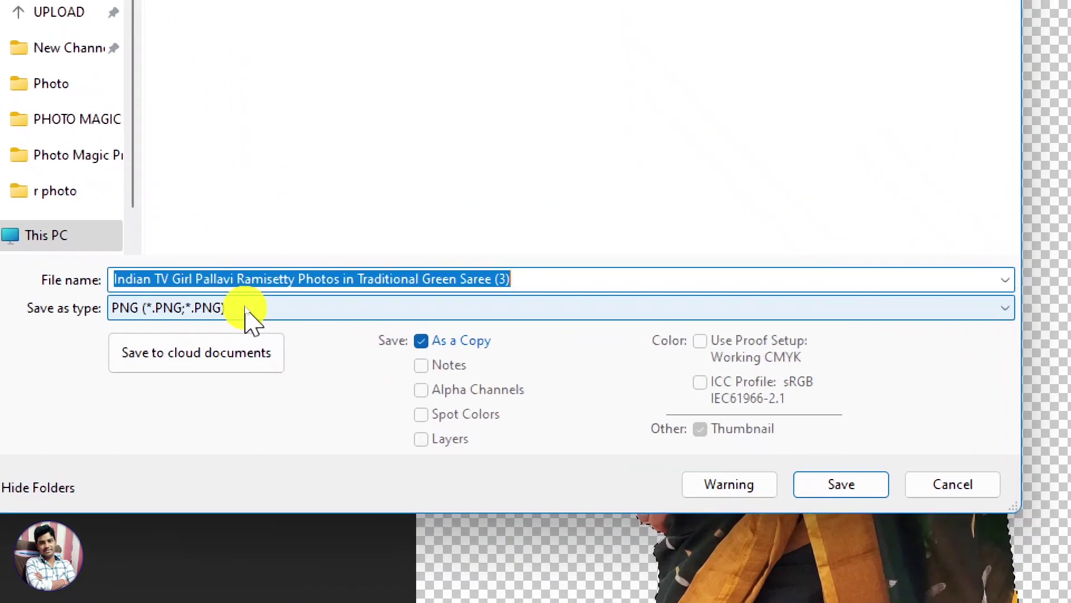
{"action": "left_click", "coordinate": [248, 307]}
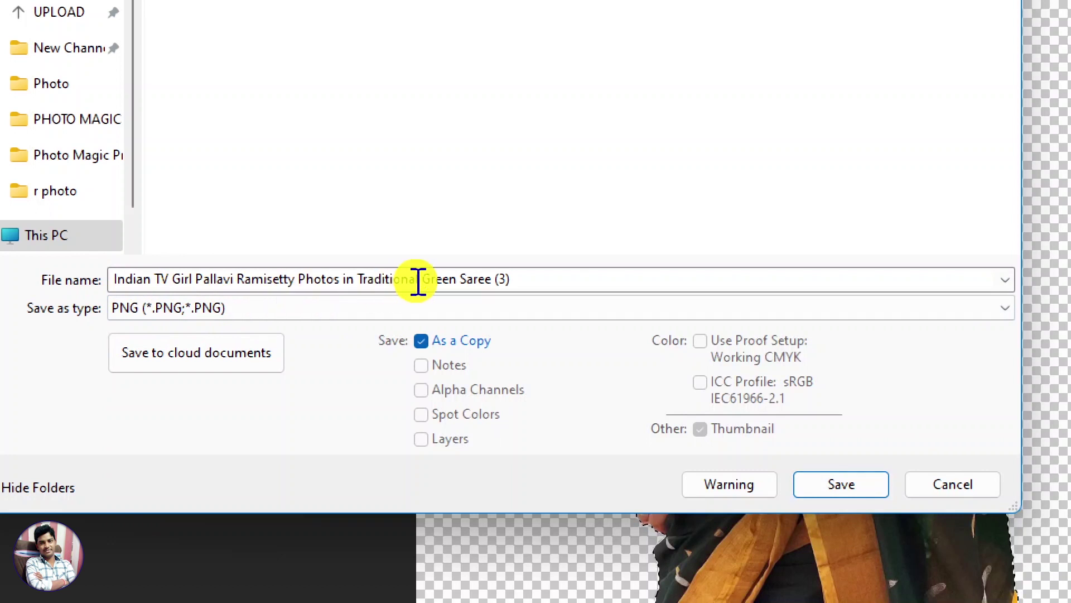
{"action": "left_click", "coordinate": [831, 485]}
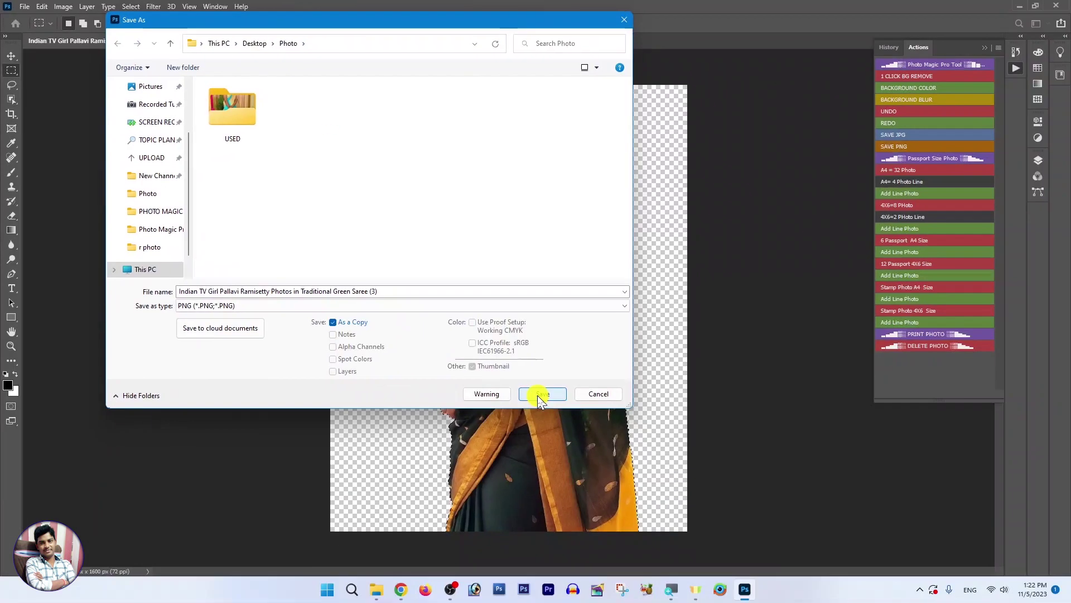
{"action": "left_click", "coordinate": [597, 395]}
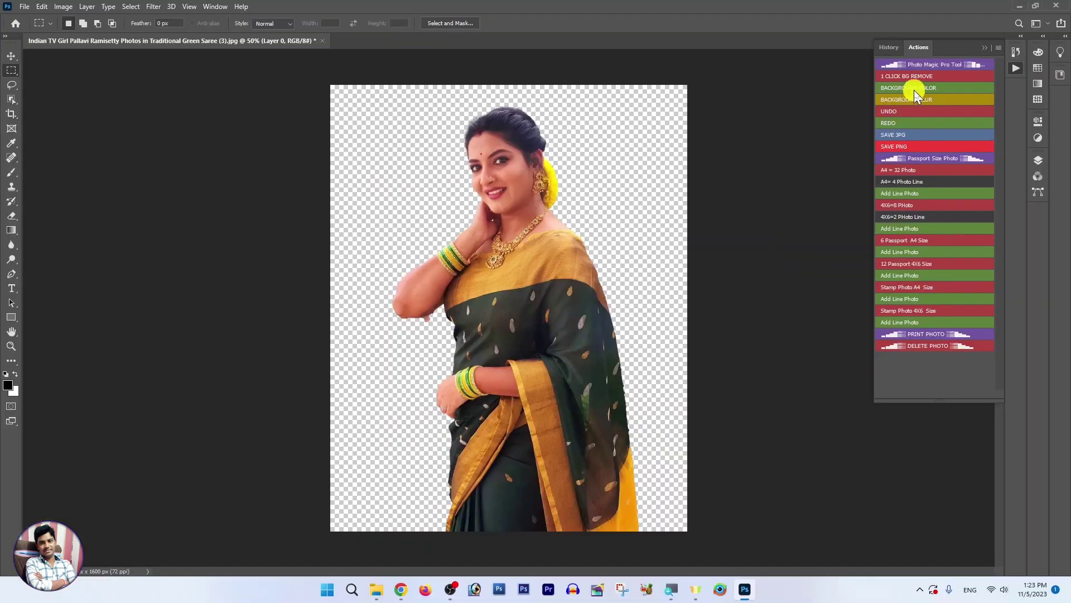
{"action": "left_click", "coordinate": [920, 88]}
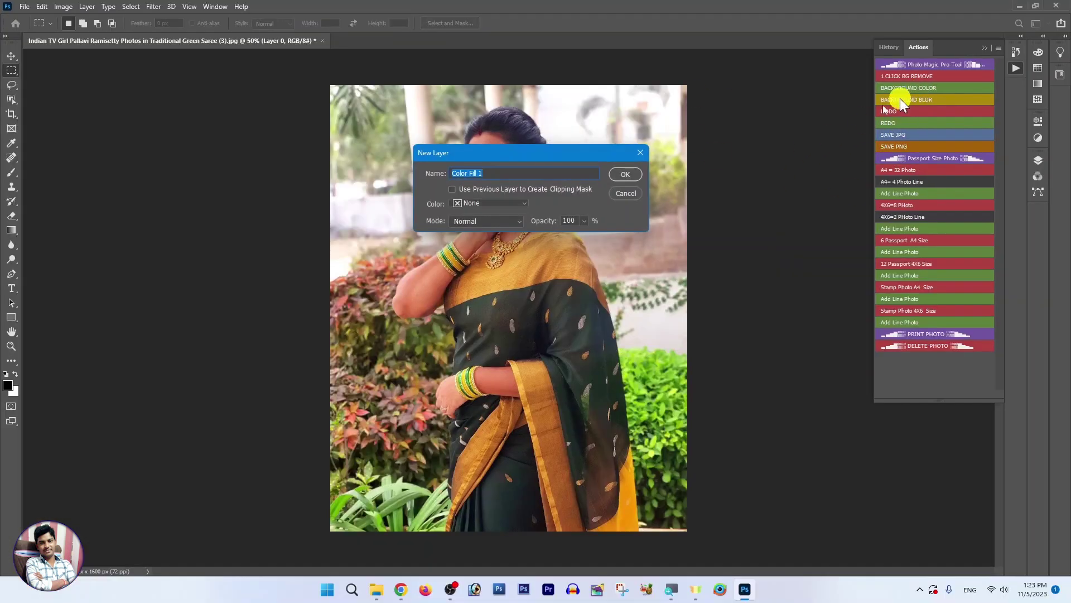
{"action": "left_click", "coordinate": [635, 174]}
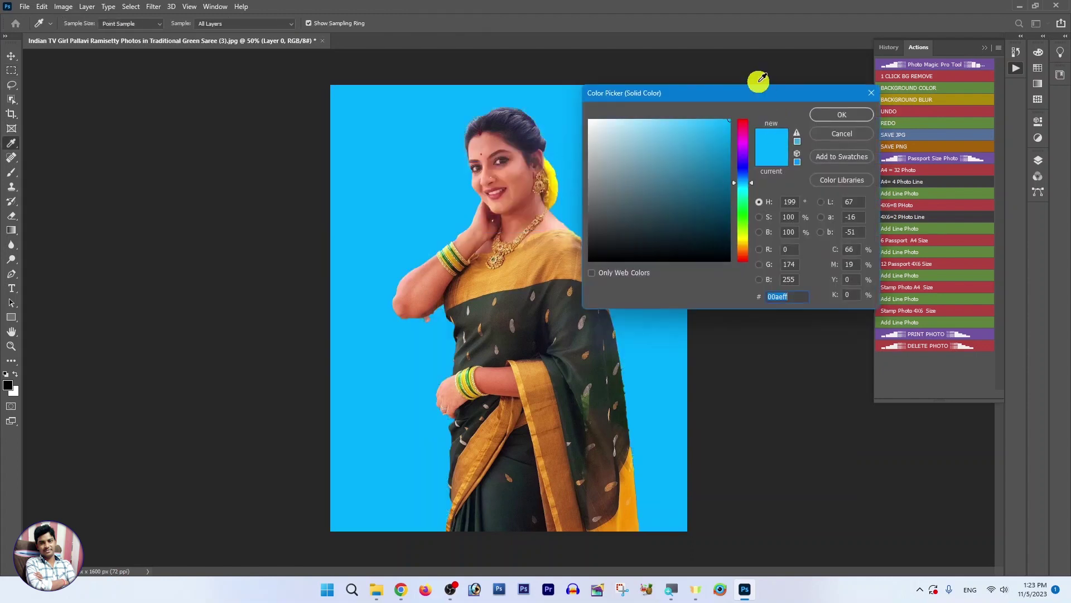
{"action": "left_click", "coordinate": [744, 178]}
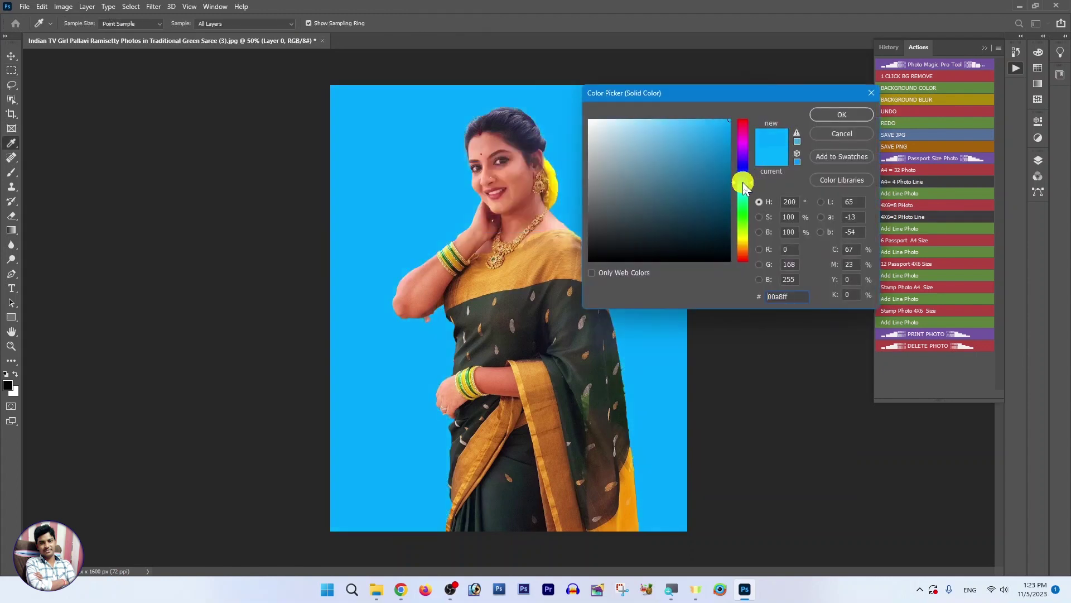
{"action": "left_click", "coordinate": [838, 114]}
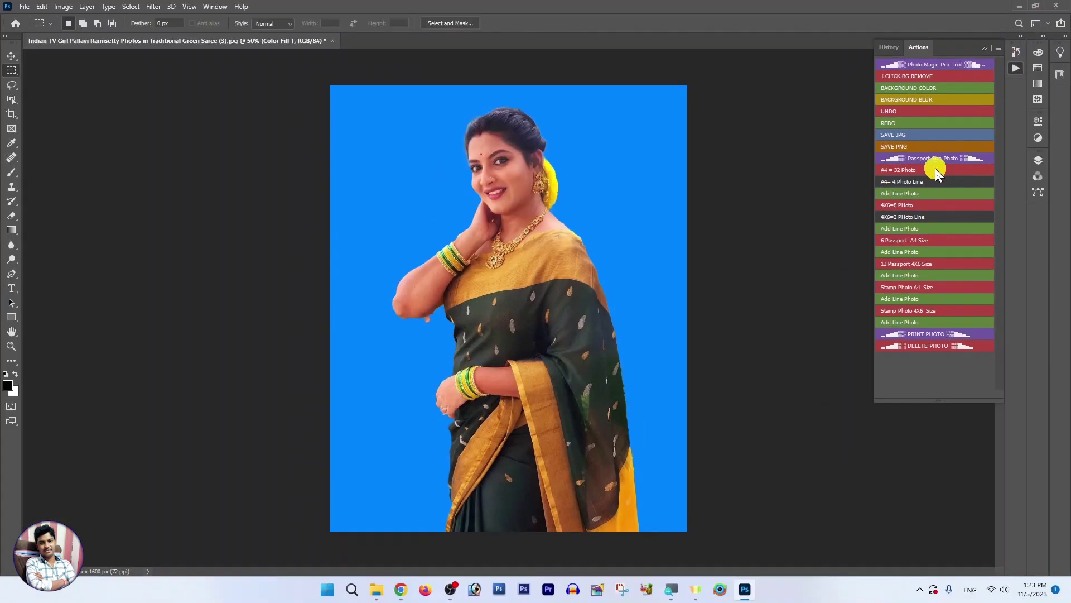
Run the 'A4 = 32 Photo' action with the crop framed on her face.
{"action": "left_click", "coordinate": [935, 168]}
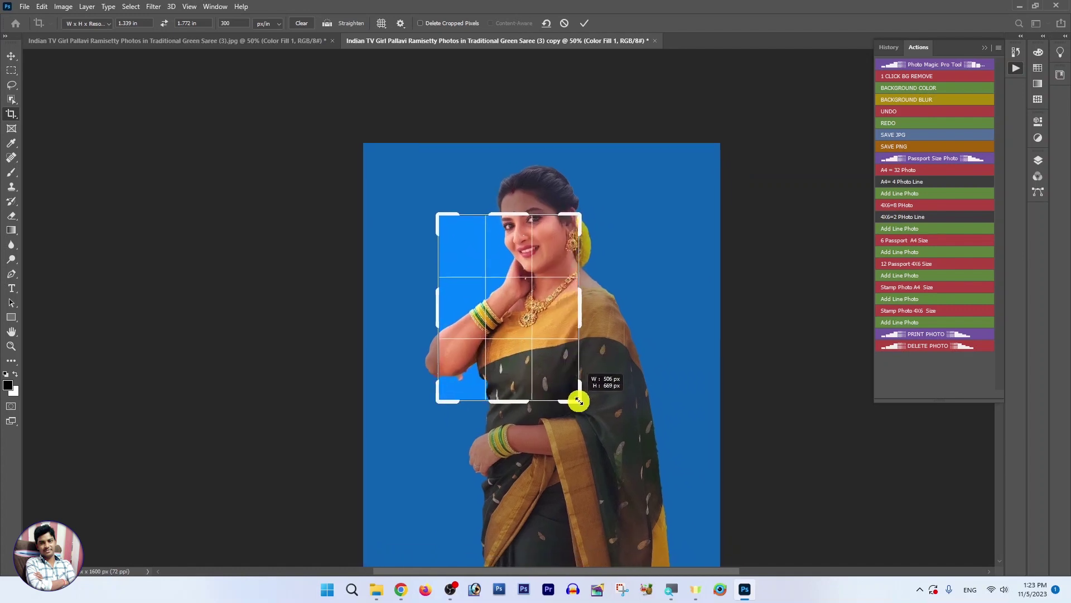
{"action": "left_click_drag", "start_coordinate": [545, 352], "coordinate": [577, 400]}
{"action": "left_click_drag", "start_coordinate": [519, 324], "coordinate": [489, 385]}
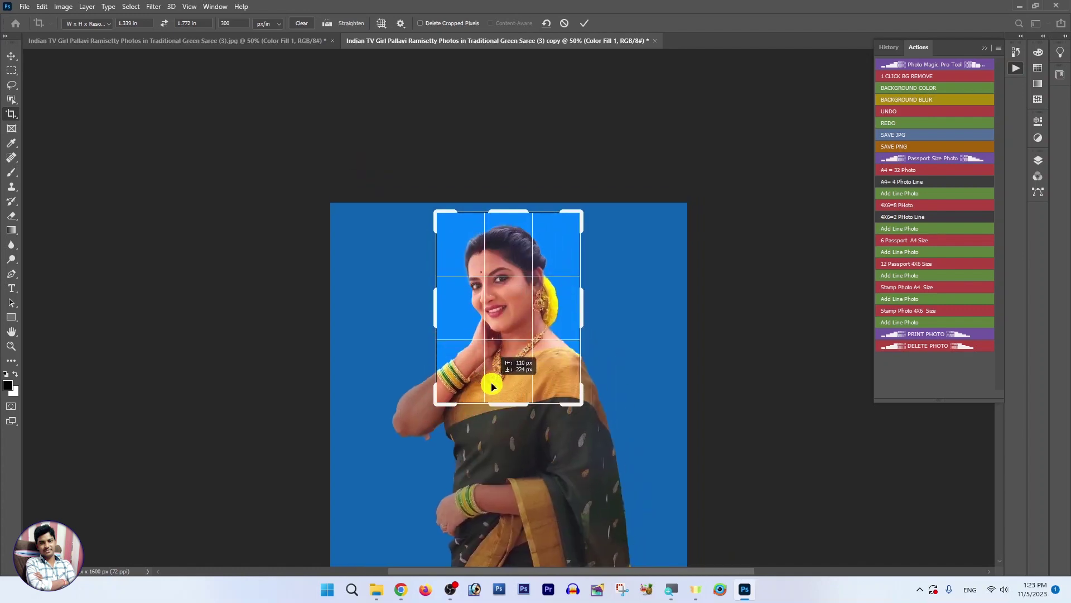
{"action": "left_click_drag", "start_coordinate": [549, 266], "coordinate": [551, 274]}
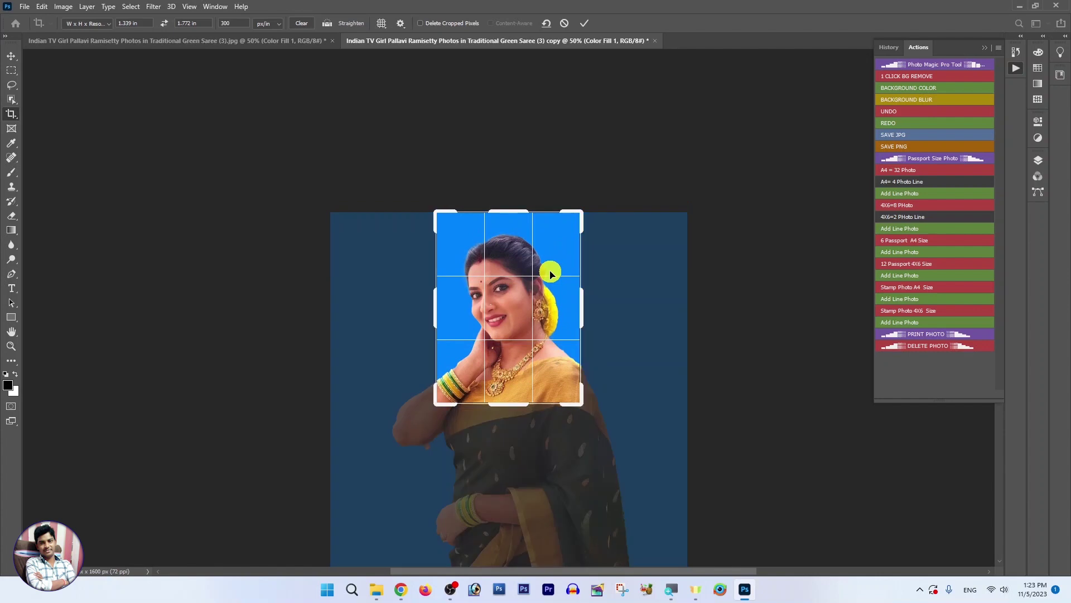
{"action": "left_click_drag", "start_coordinate": [551, 278], "coordinate": [550, 290]}
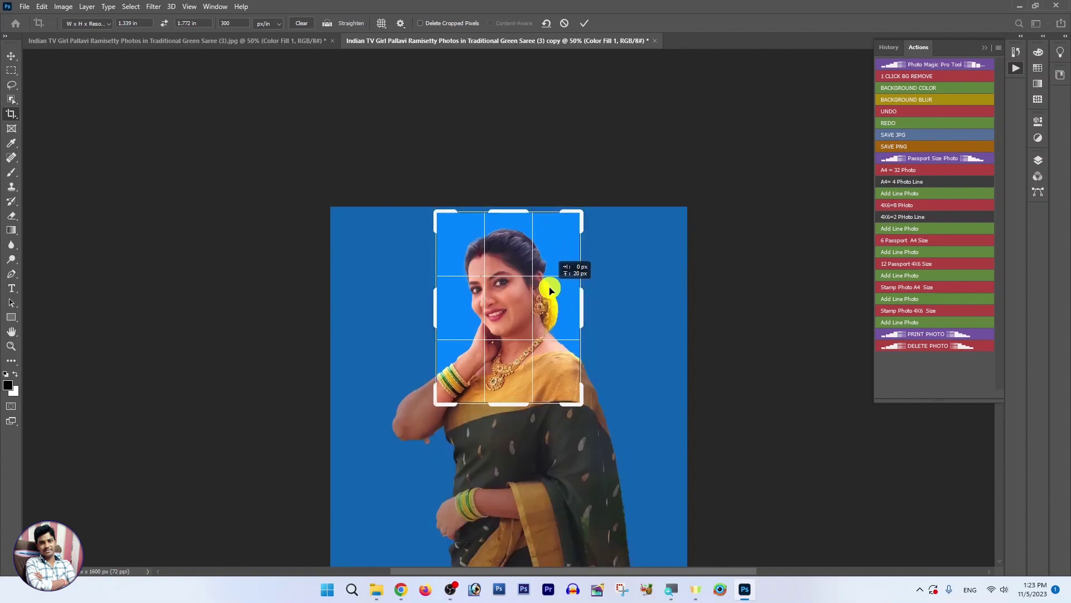
{"action": "key", "text": "Return"}
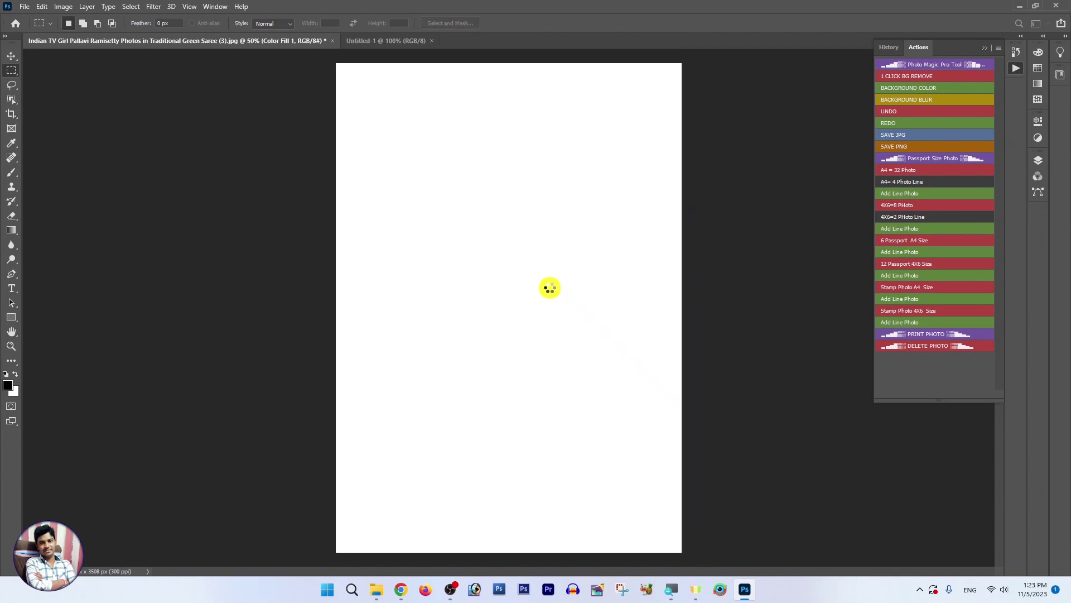
Scroll through the 32-photo A4 sheet, then close it without saving.
{"action": "scroll", "coordinate": [519, 251], "scroll_direction": "up", "scroll_amount": 3}
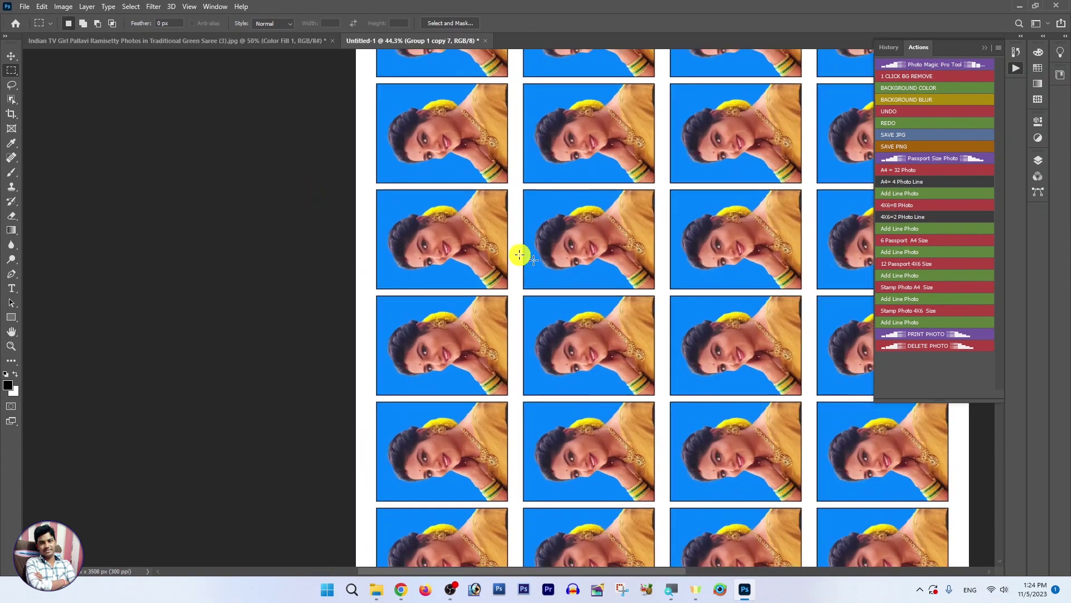
{"action": "scroll", "coordinate": [574, 263], "scroll_direction": "up", "scroll_amount": 2}
{"action": "scroll", "coordinate": [582, 256], "scroll_direction": "down", "scroll_amount": 1}
{"action": "scroll", "coordinate": [581, 256], "scroll_direction": "down", "scroll_amount": 3}
{"action": "scroll", "coordinate": [580, 246], "scroll_direction": "up", "scroll_amount": 1}
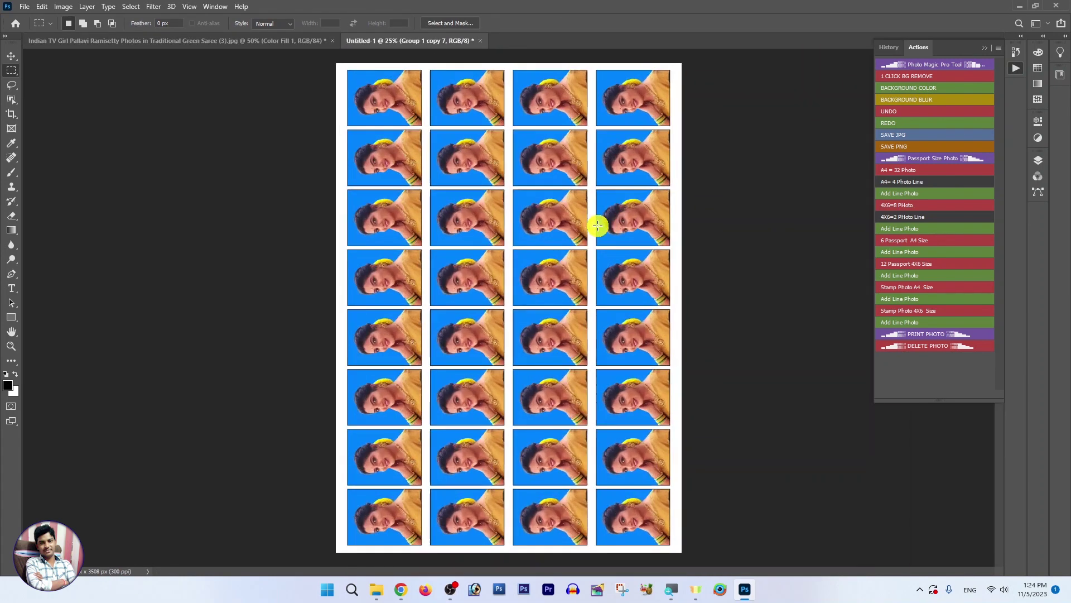
{"action": "scroll", "coordinate": [593, 222], "scroll_direction": "up", "scroll_amount": 1}
{"action": "scroll", "coordinate": [522, 132], "scroll_direction": "up", "scroll_amount": 2}
{"action": "scroll", "coordinate": [441, 179], "scroll_direction": "up", "scroll_amount": 1}
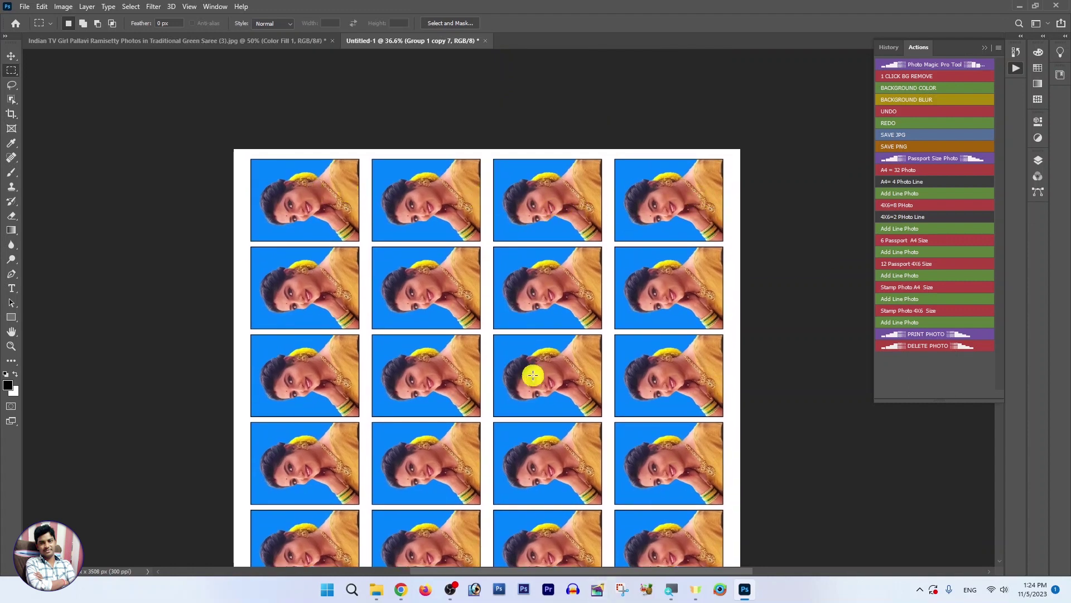
{"action": "scroll", "coordinate": [533, 375], "scroll_direction": "down", "scroll_amount": 2}
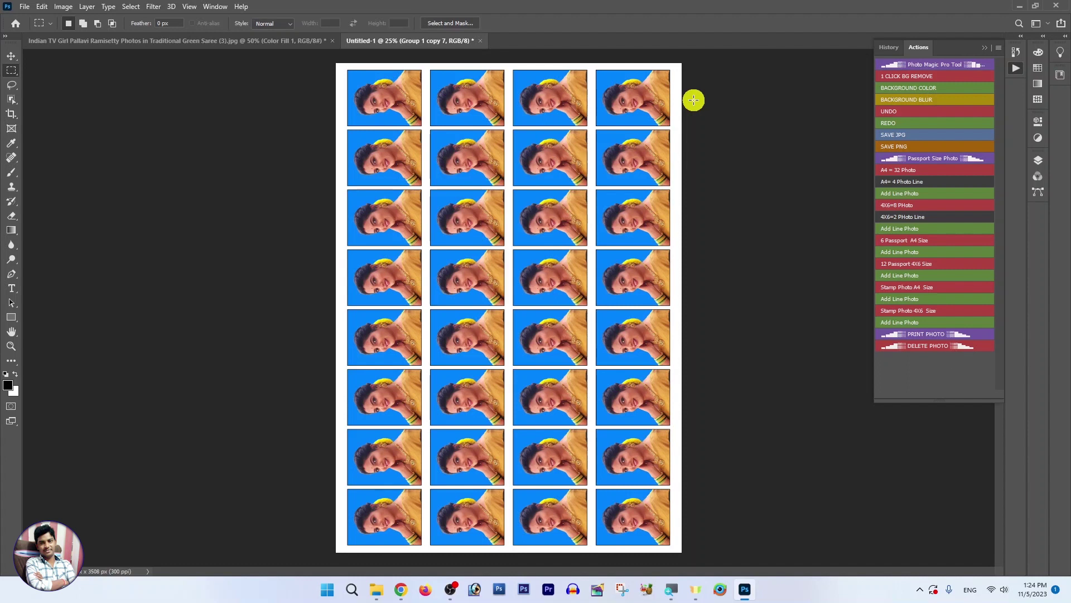
{"action": "scroll", "coordinate": [602, 174], "scroll_direction": "up", "scroll_amount": 1, "text": "alt"}
{"action": "scroll", "coordinate": [610, 382], "scroll_direction": "down", "scroll_amount": 2}
{"action": "scroll", "coordinate": [604, 392], "scroll_direction": "down", "scroll_amount": 1}
{"action": "scroll", "coordinate": [605, 392], "scroll_direction": "down", "scroll_amount": 1}
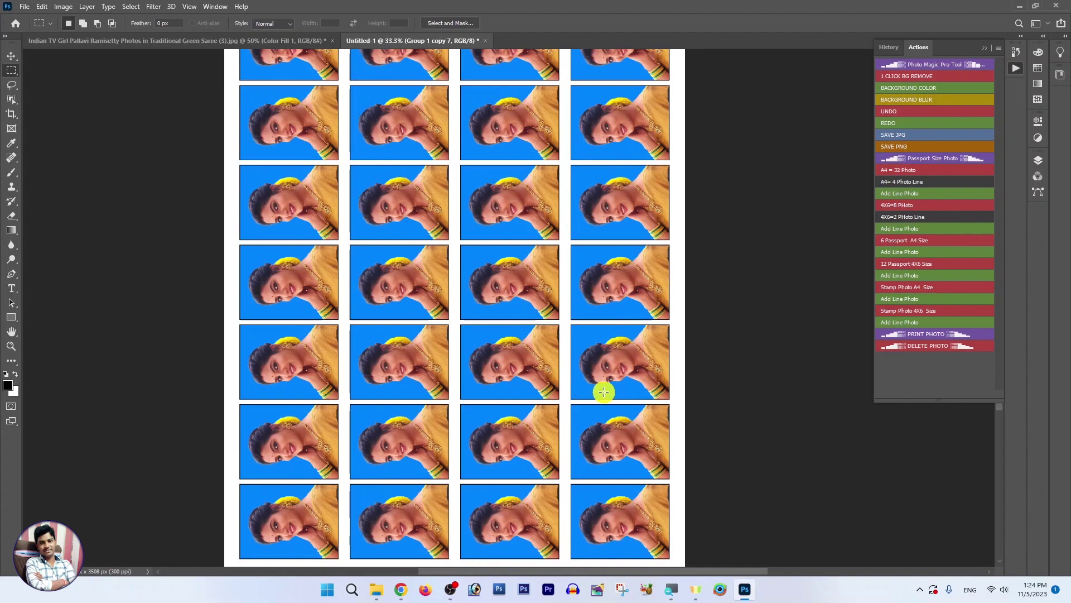
{"action": "scroll", "coordinate": [604, 393], "scroll_direction": "down", "scroll_amount": 1}
{"action": "scroll", "coordinate": [611, 401], "scroll_direction": "up", "scroll_amount": 1}
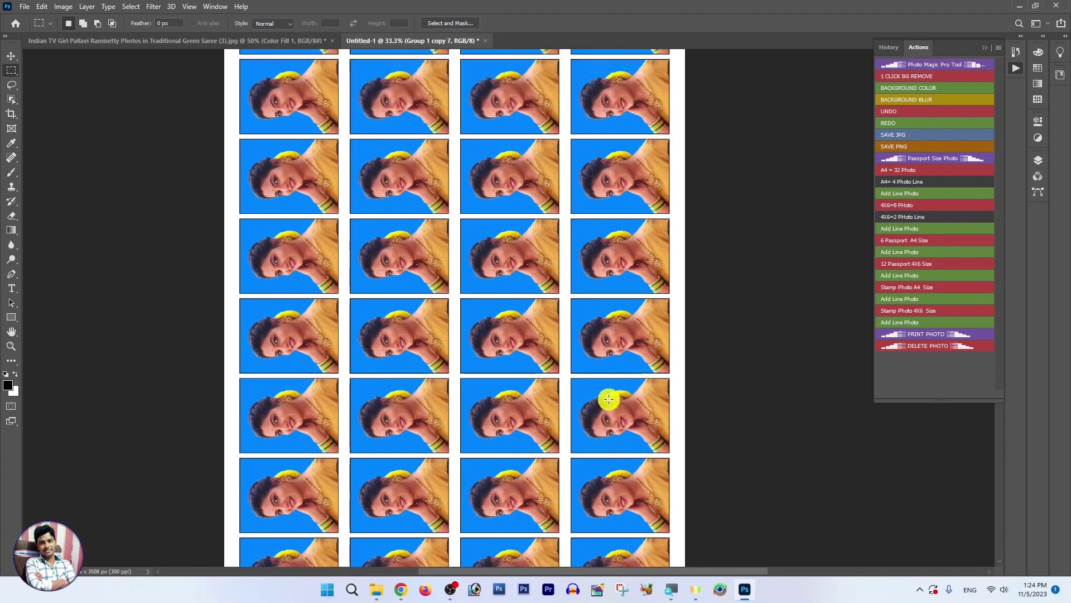
{"action": "scroll", "coordinate": [611, 401], "scroll_direction": "up", "scroll_amount": 1}
{"action": "key", "text": "ctrl+w"}
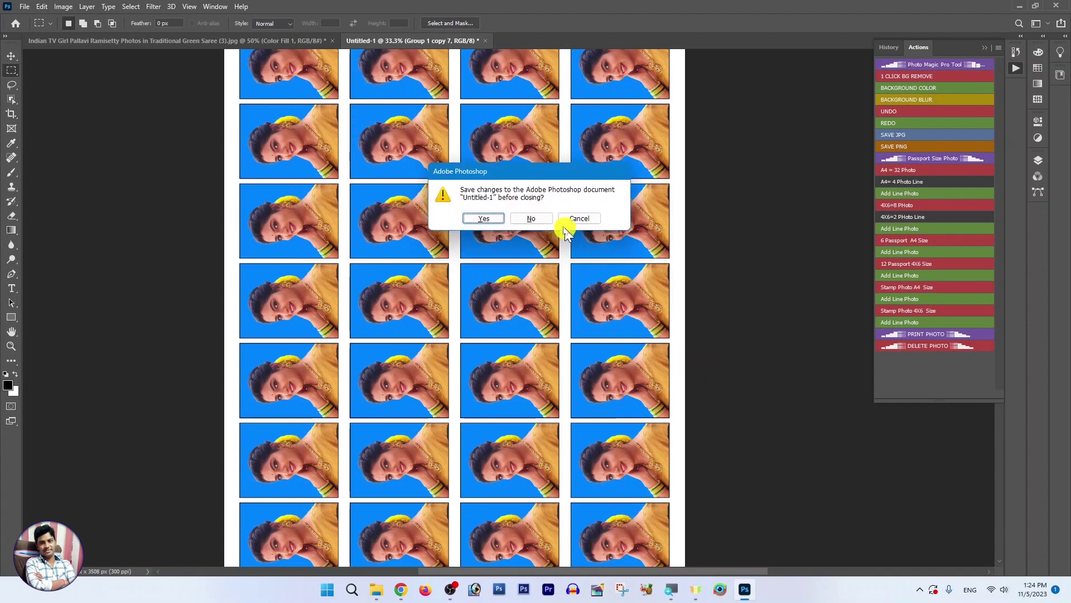
{"action": "left_click", "coordinate": [533, 218]}
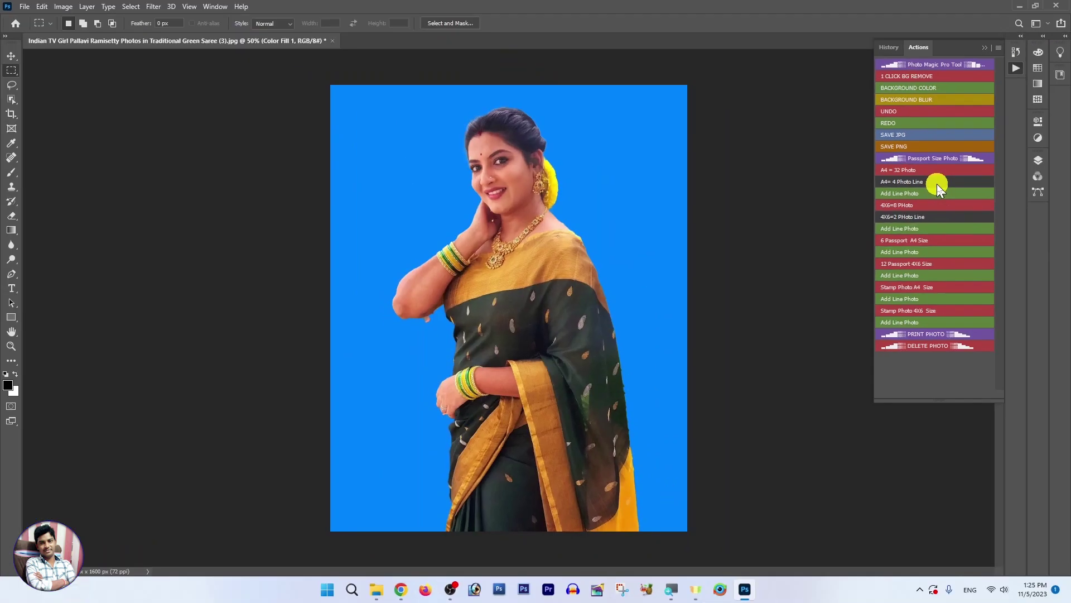
Run 'A4= 4 Photo Line' with a face-framed crop to make one row of four photos.
{"action": "left_click", "coordinate": [937, 184]}
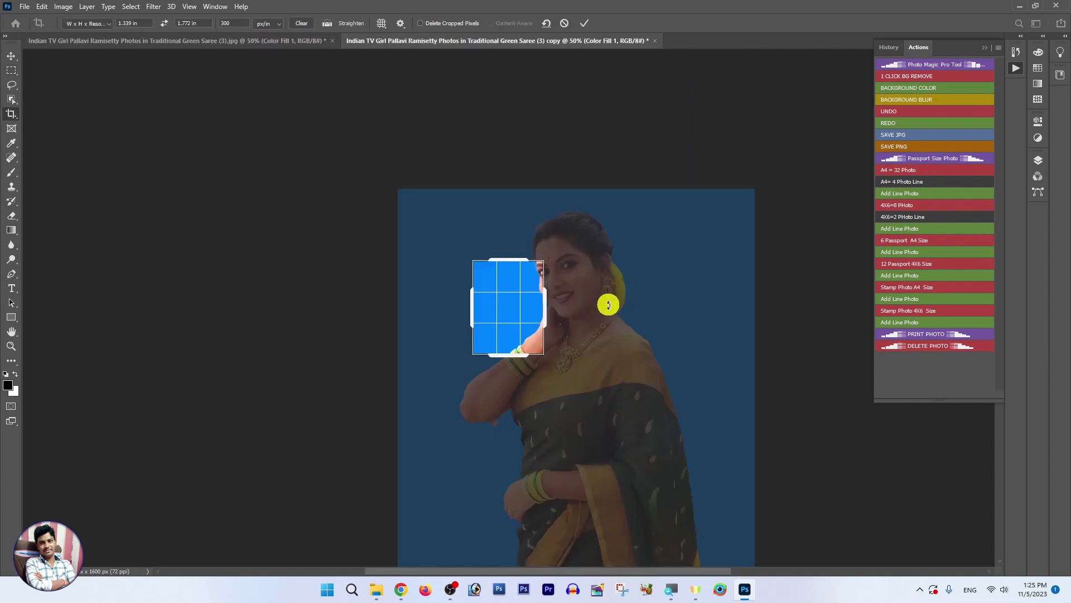
{"action": "left_click_drag", "start_coordinate": [545, 355], "coordinate": [566, 393]}
{"action": "left_click_drag", "start_coordinate": [531, 307], "coordinate": [504, 384]}
{"action": "key", "text": "Return"}
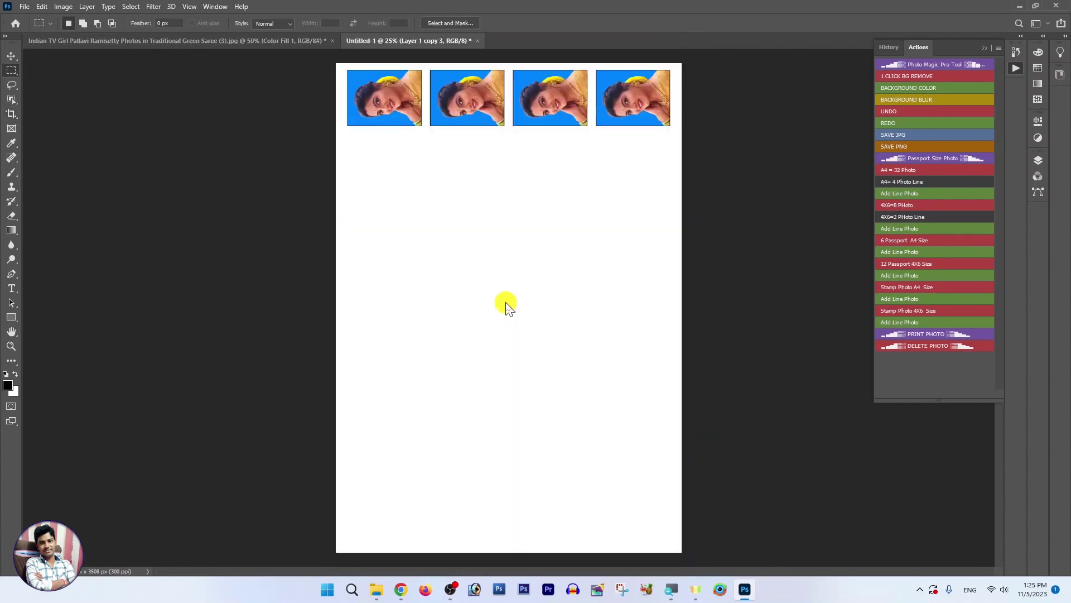
{"action": "scroll", "coordinate": [435, 121], "scroll_direction": "up", "scroll_amount": 2}
{"action": "scroll", "coordinate": [502, 131], "scroll_direction": "up", "scroll_amount": 1}
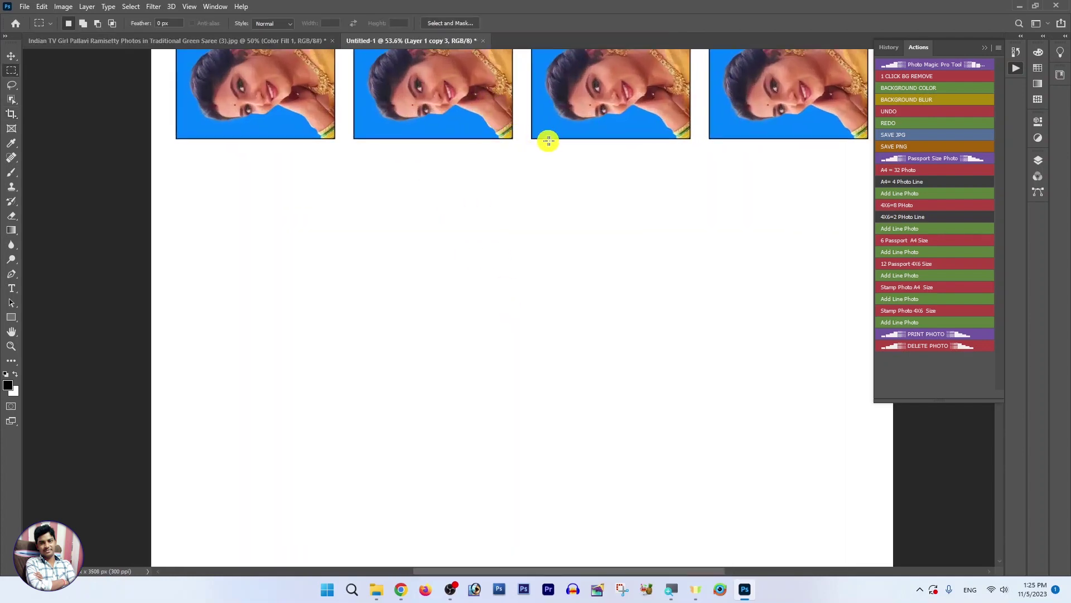
{"action": "mouse_move", "coordinate": [590, 208]}
{"action": "left_mouse_down"}
{"action": "mouse_move", "coordinate": [591, 306]}
{"action": "mouse_move", "coordinate": [500, 296]}
{"action": "left_mouse_up"}
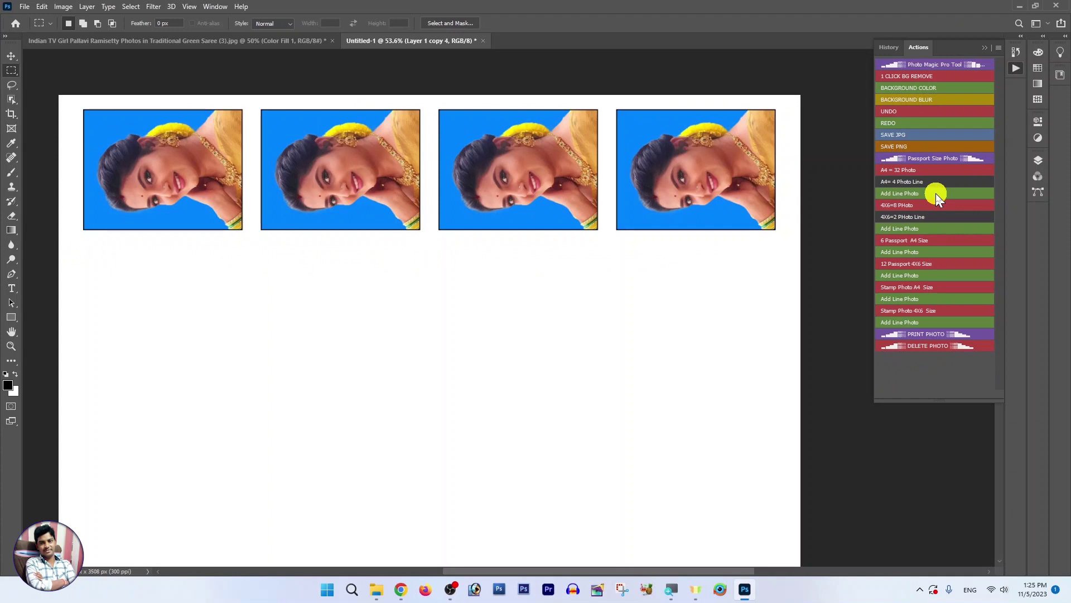
Add several more rows of four photos with Add Line Photo and fit the page in view.
{"action": "left_click", "coordinate": [936, 193]}
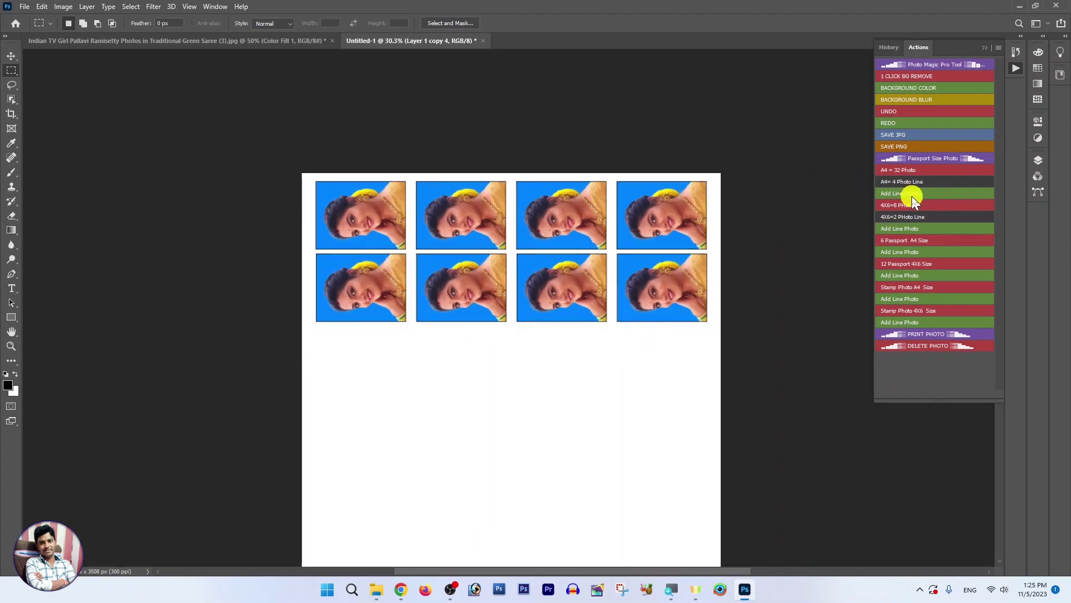
{"action": "left_click", "coordinate": [912, 196]}
{"action": "scroll", "coordinate": [681, 342], "scroll_direction": "down", "scroll_amount": 3}
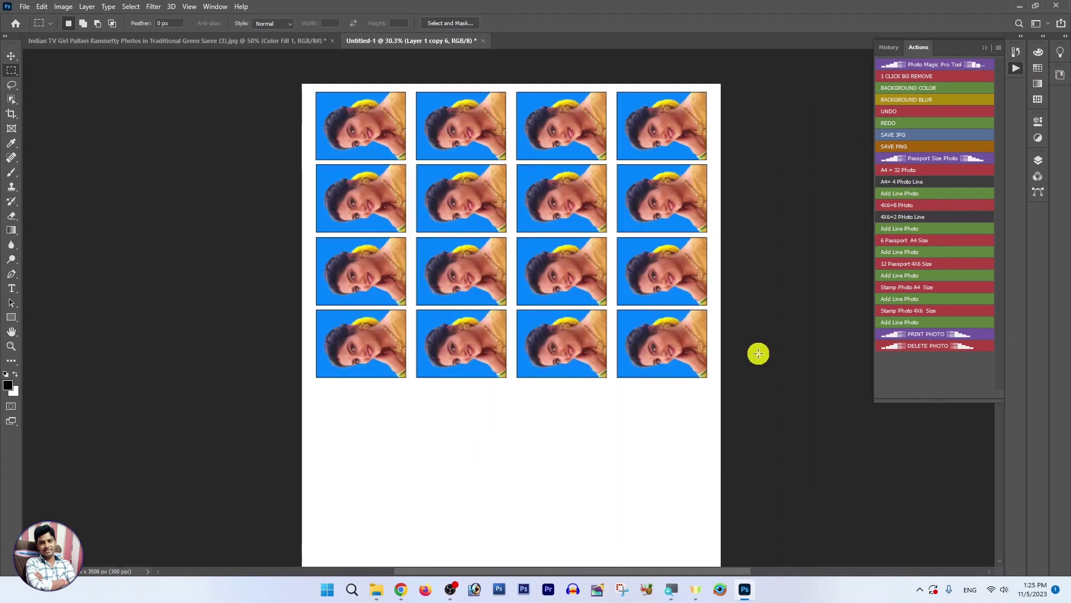
{"action": "left_click", "coordinate": [900, 195]}
{"action": "scroll", "coordinate": [609, 262], "scroll_direction": "down", "scroll_amount": 3}
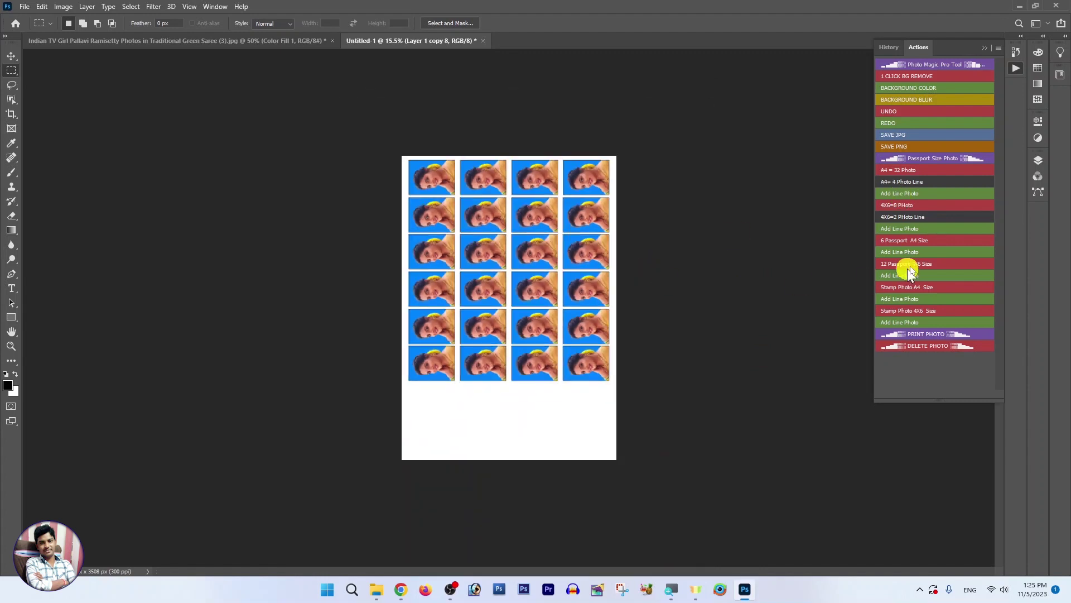
{"action": "left_click", "coordinate": [916, 195]}
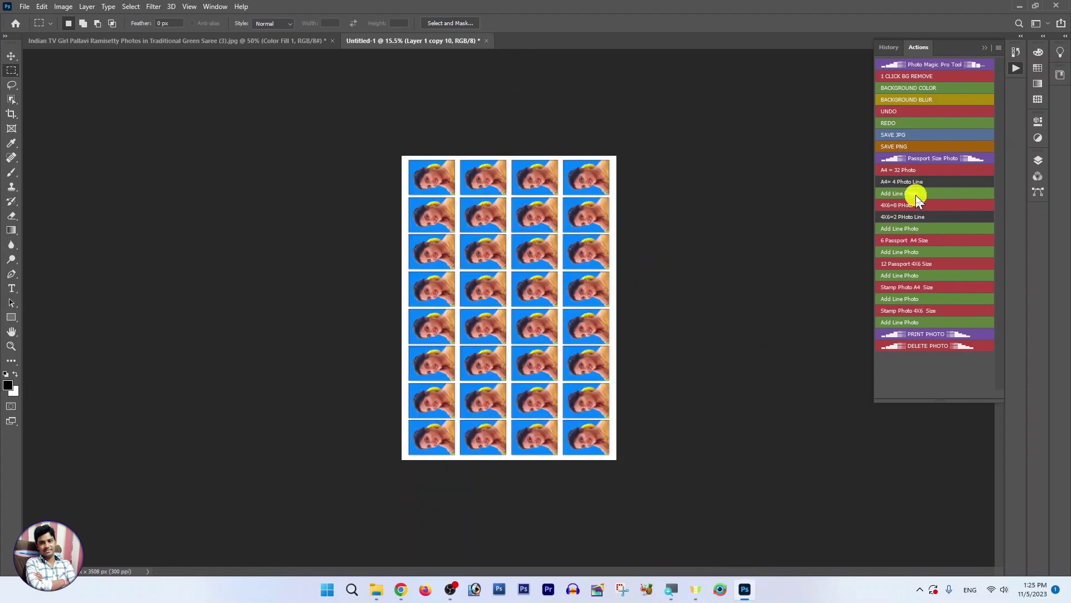
{"action": "key", "text": "ctrl+0"}
Remove three rows, add two back, then close the sheet without saving.
{"action": "left_click", "coordinate": [908, 348]}
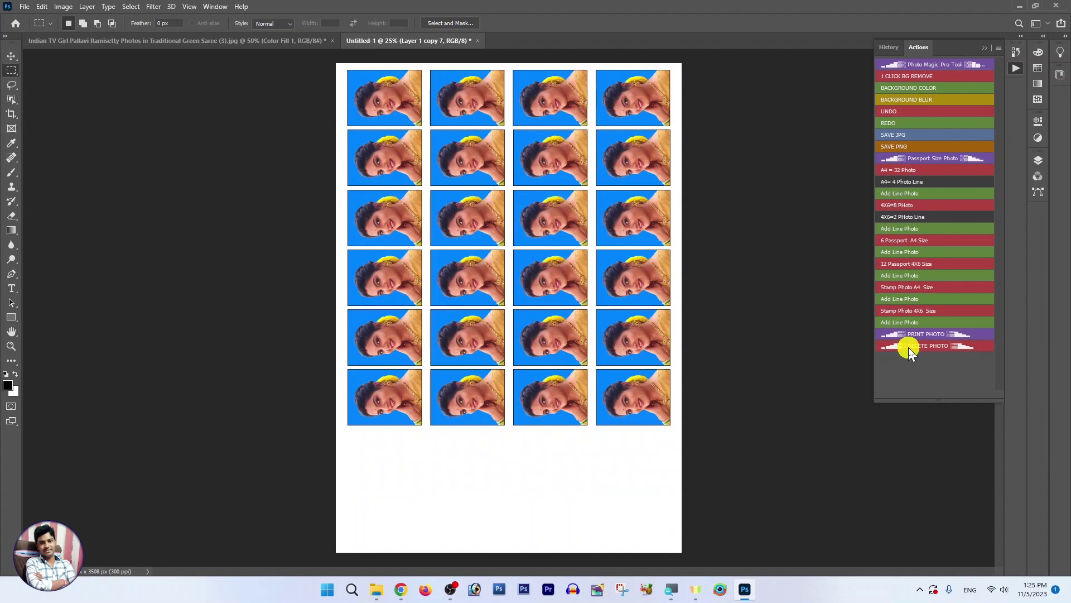
{"action": "left_click", "coordinate": [908, 347]}
{"action": "left_click", "coordinate": [908, 347]}
{"action": "left_click", "coordinate": [909, 347]}
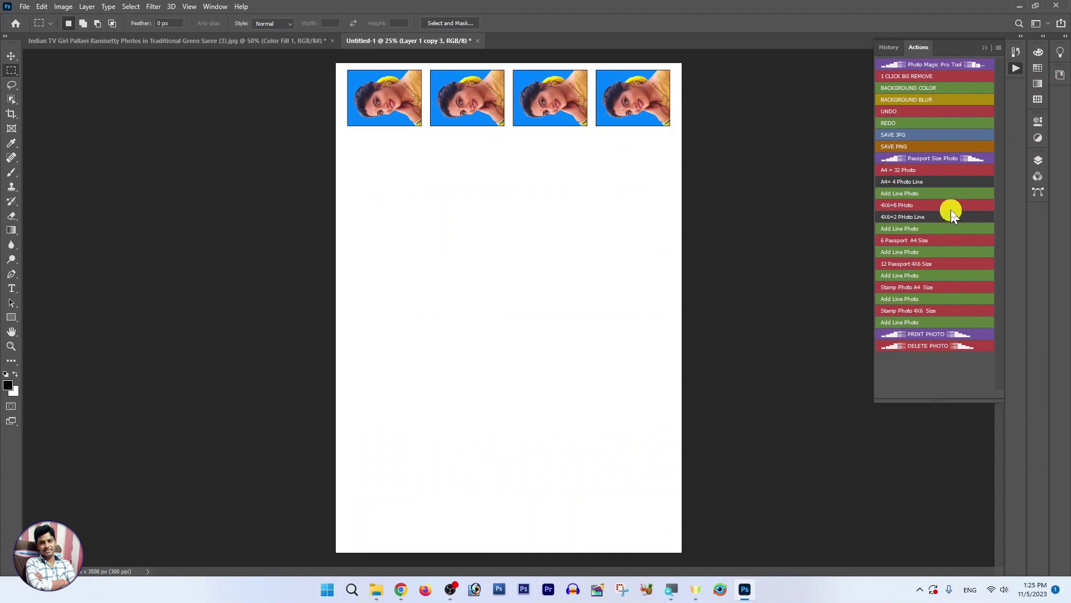
{"action": "left_click", "coordinate": [918, 197]}
{"action": "left_click", "coordinate": [919, 197]}
{"action": "left_click", "coordinate": [919, 198]}
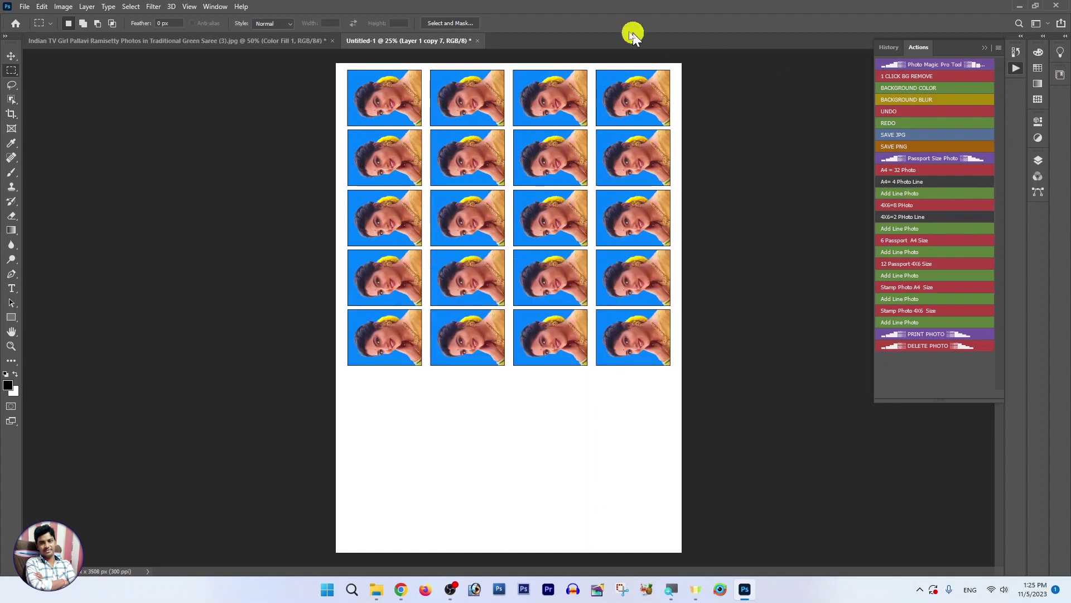
{"action": "left_click", "coordinate": [477, 41]}
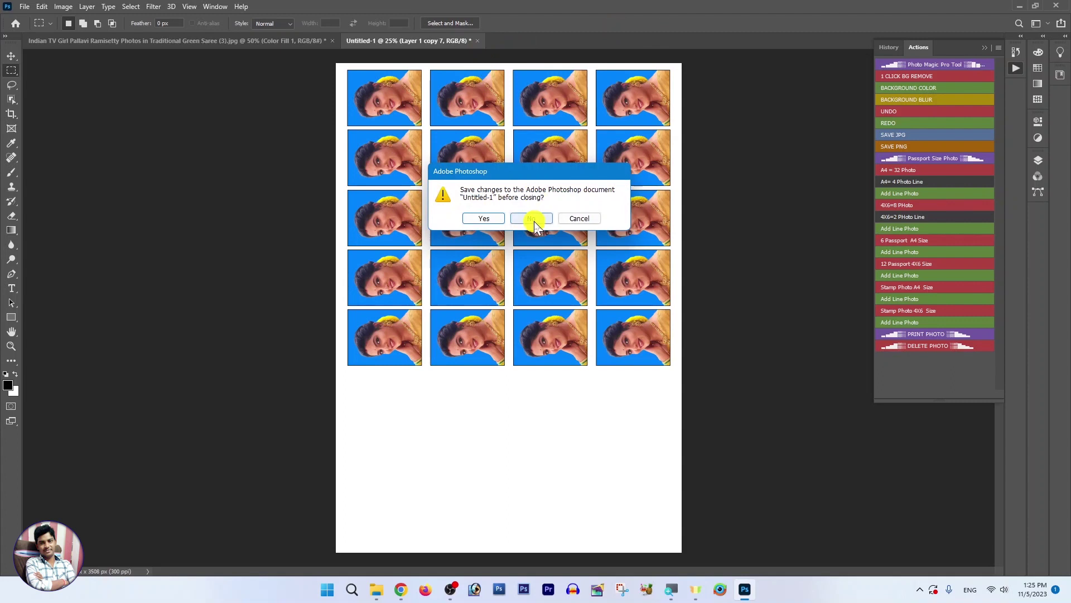
{"action": "left_click", "coordinate": [534, 221]}
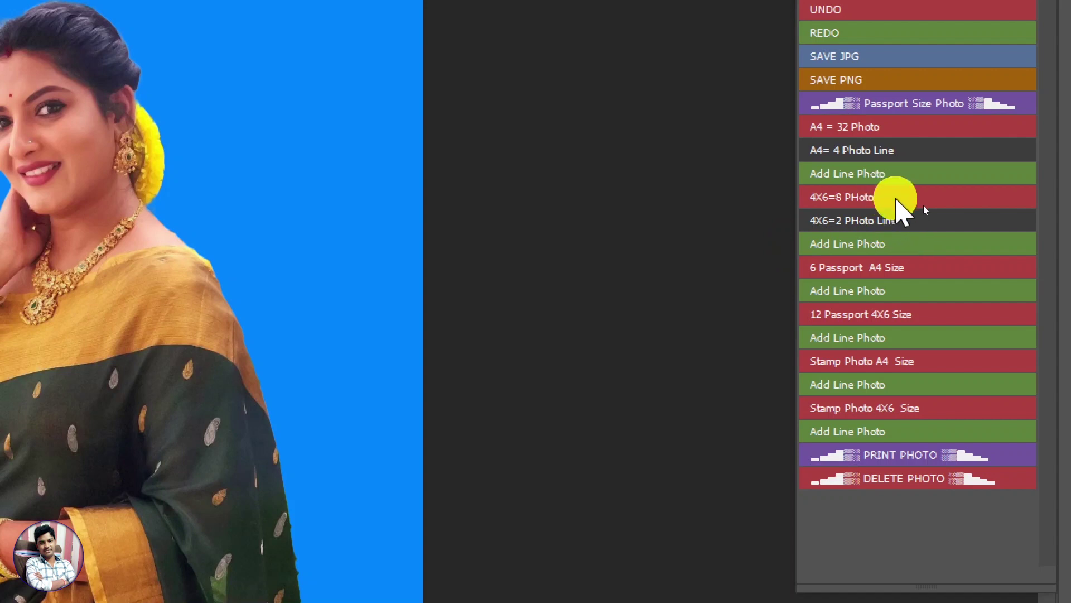
Run '4X6=8 PHoto' with a face-framed crop to build the eight-photo sheet, then discard it.
{"action": "left_click", "coordinate": [897, 201]}
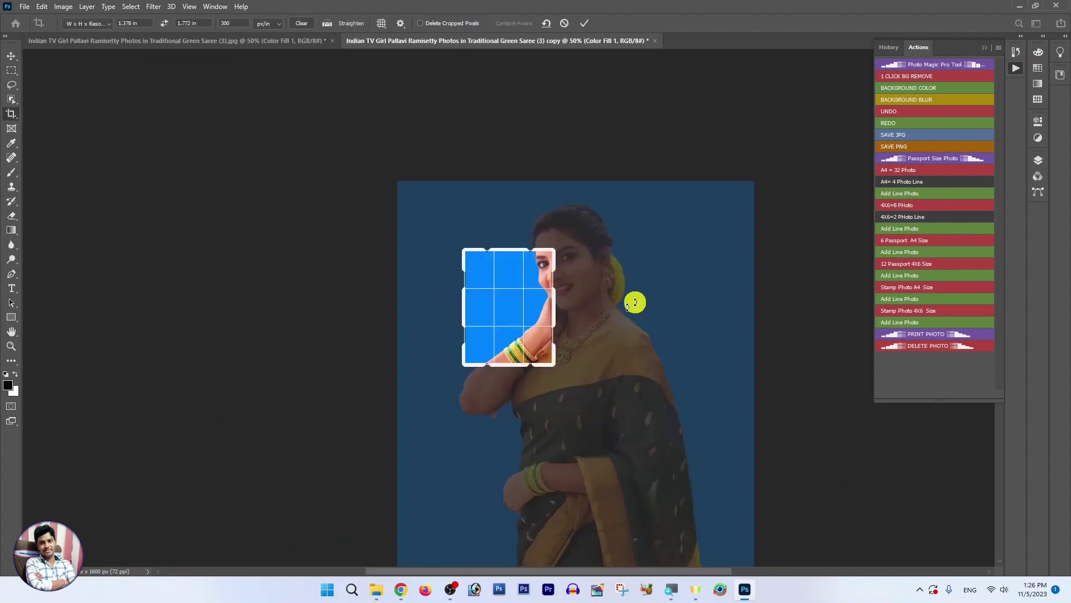
{"action": "left_click_drag", "start_coordinate": [555, 364], "coordinate": [578, 397]}
{"action": "left_click_drag", "start_coordinate": [531, 333], "coordinate": [489, 385]}
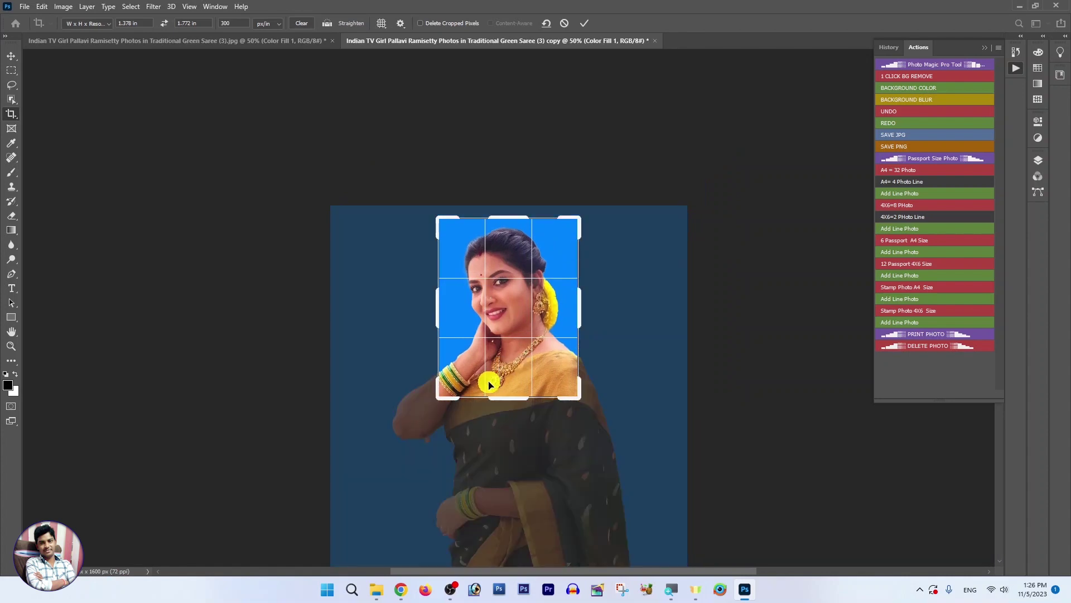
{"action": "key", "text": "Return"}
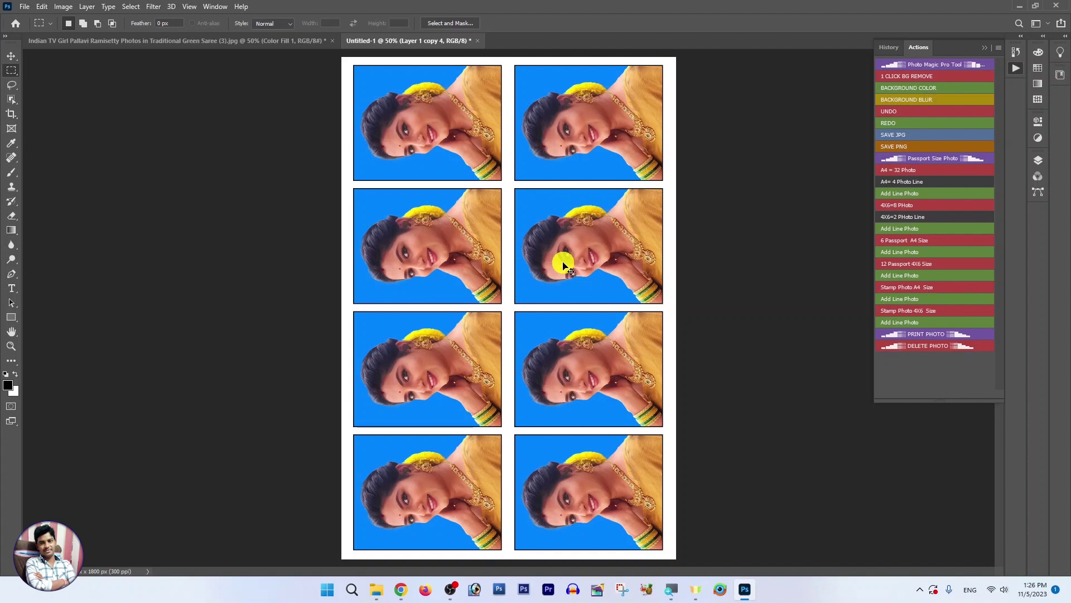
{"action": "key", "text": "ctrl+w"}
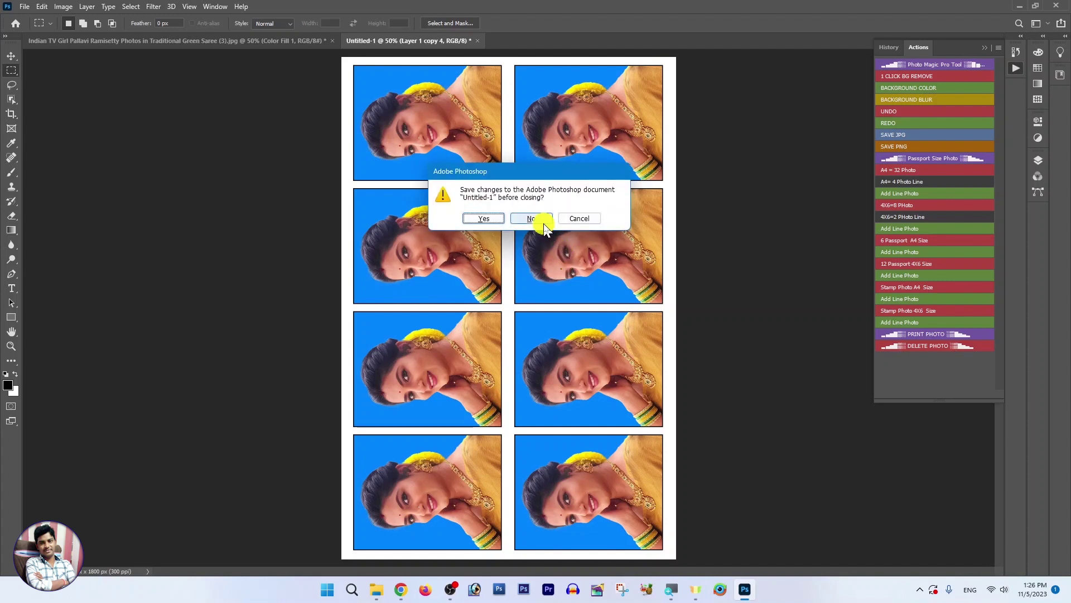
{"action": "left_click", "coordinate": [532, 219]}
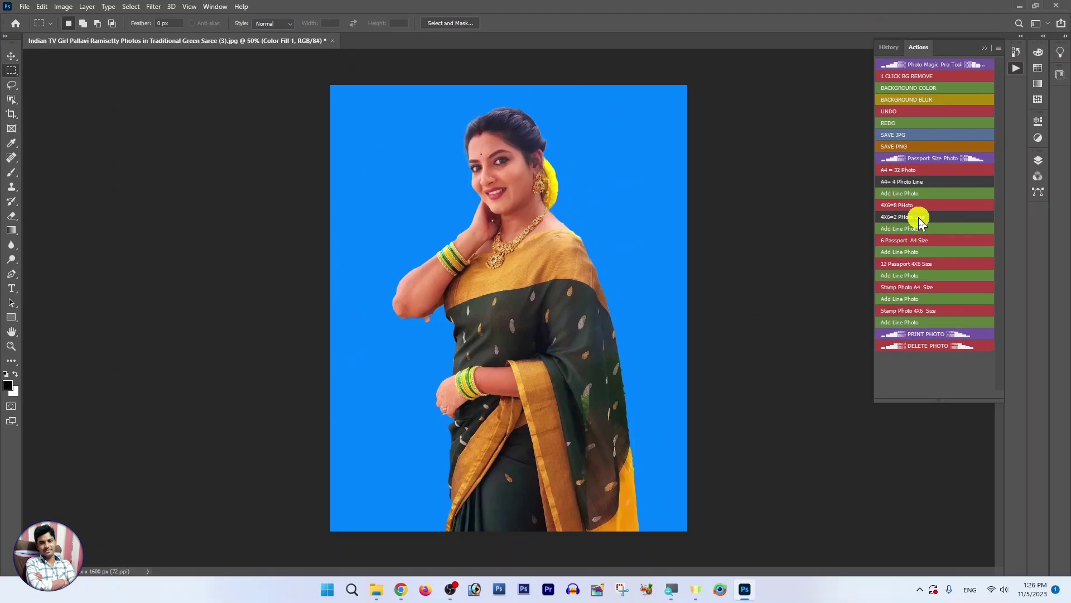
Run '4X6=2 PHoto Line' and commit a head-and-torso passport crop.
{"action": "left_click", "coordinate": [916, 217]}
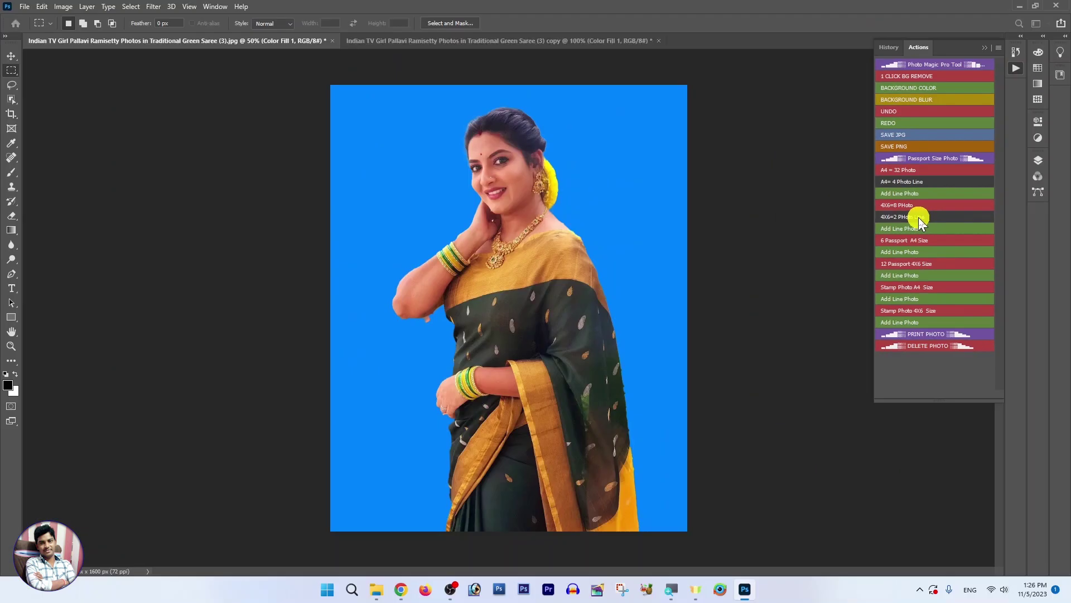
{"action": "left_click_drag", "start_coordinate": [554, 364], "coordinate": [499, 401]}
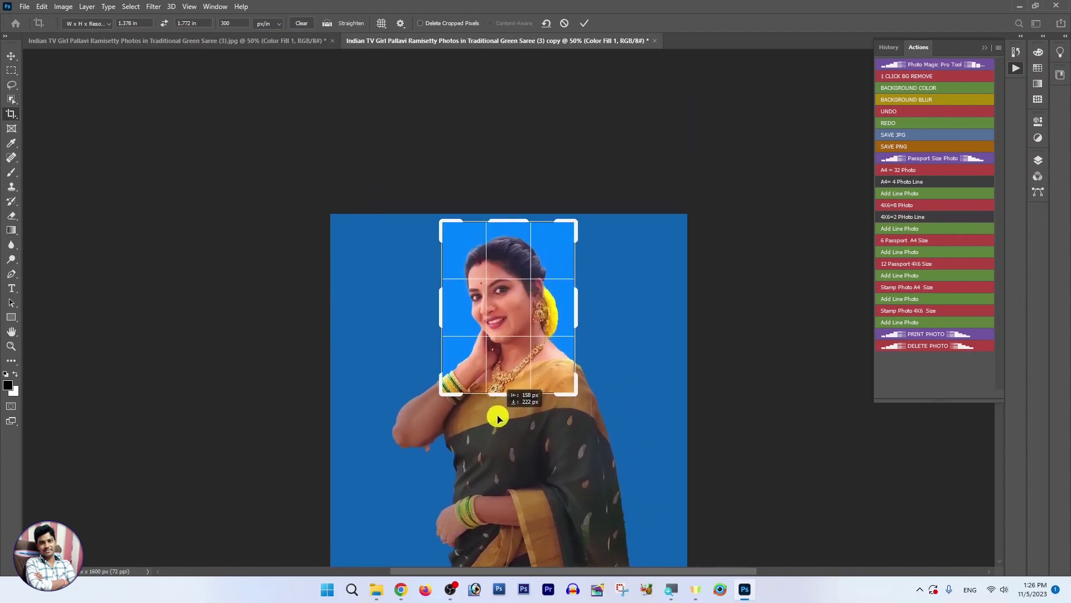
{"action": "left_click_drag", "start_coordinate": [498, 402], "coordinate": [498, 418]}
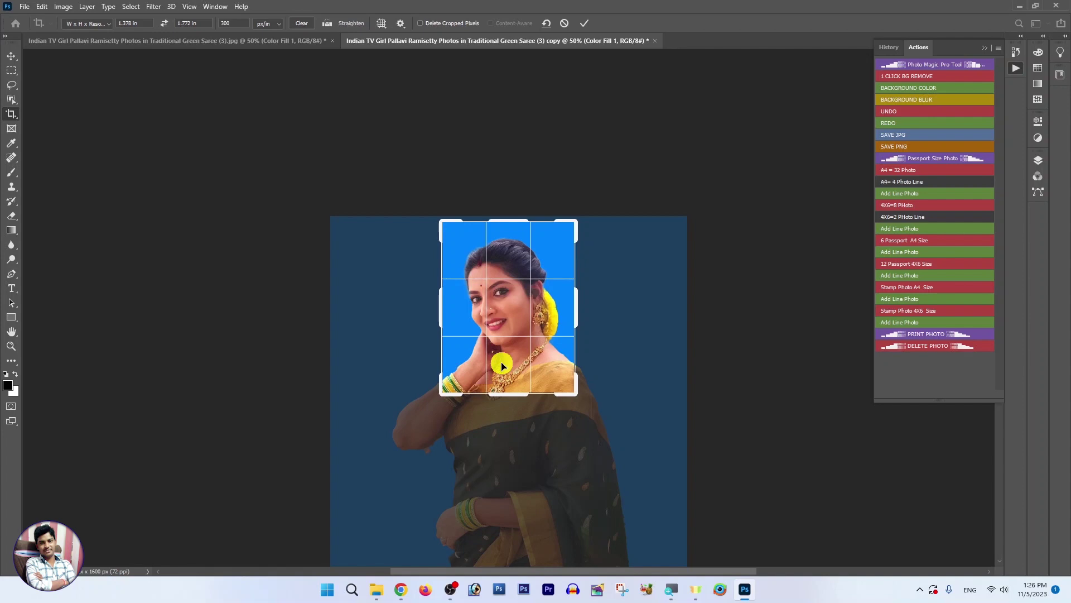
{"action": "key", "text": "Return"}
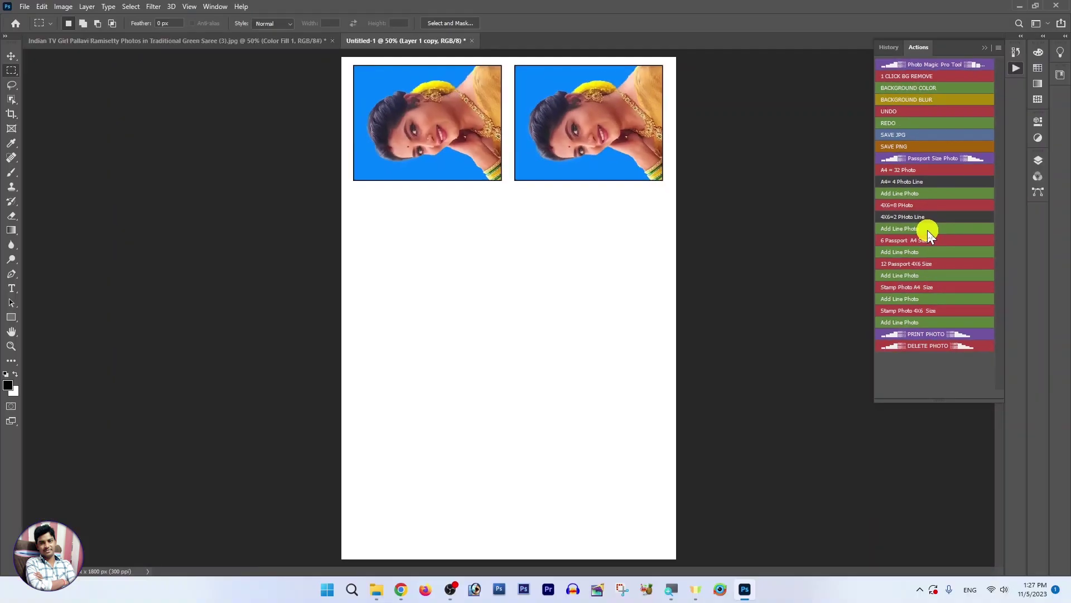
Add extra photo rows with Add Line Photo, then delete them, keeping only the top row.
{"action": "left_click", "coordinate": [927, 230]}
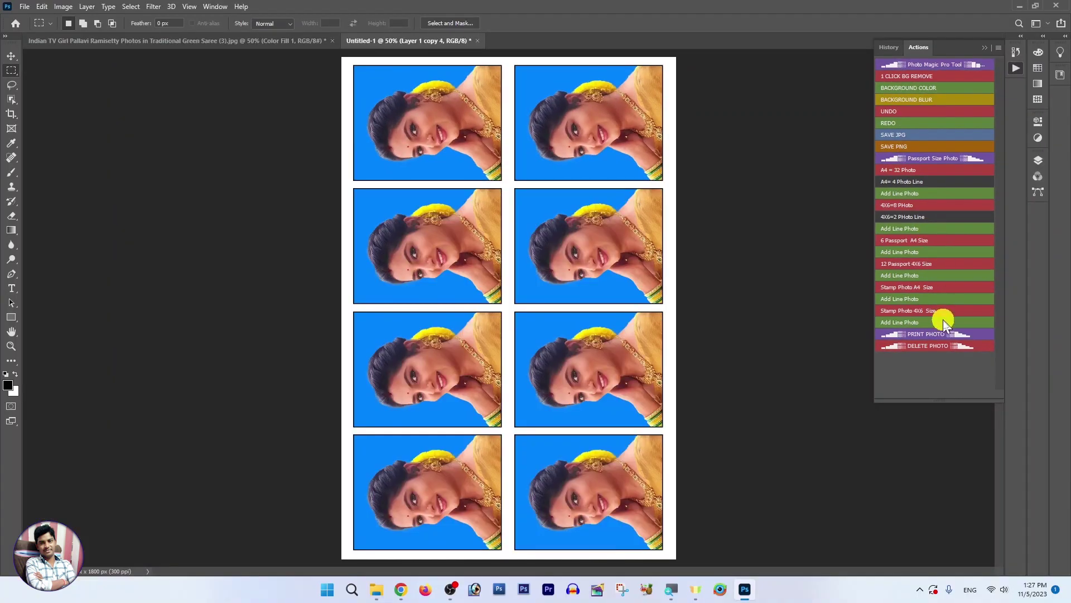
{"action": "left_click", "coordinate": [946, 347]}
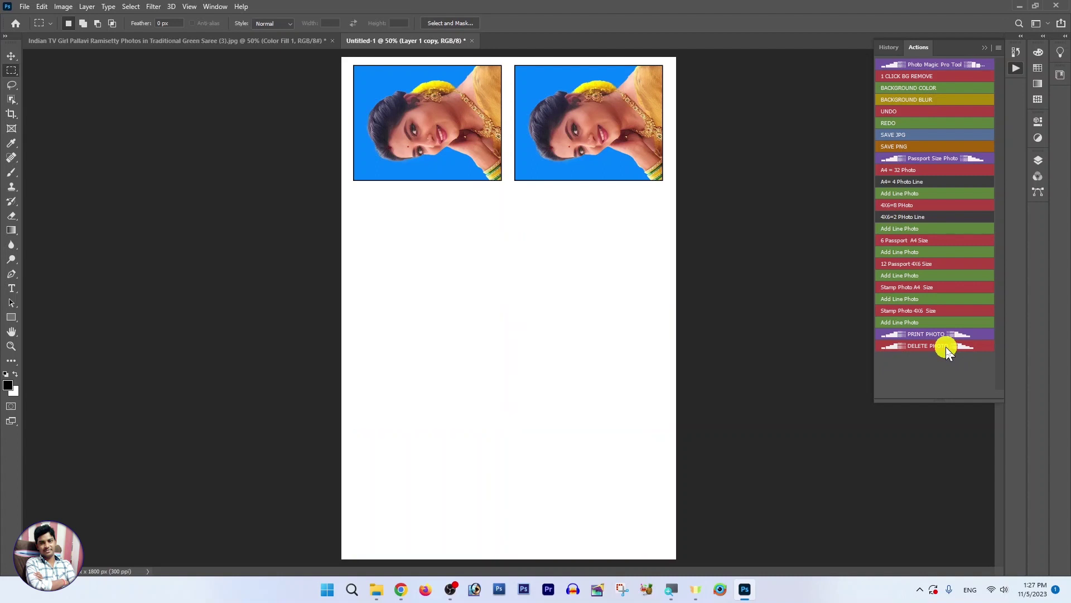
{"action": "left_click", "coordinate": [922, 230]}
{"action": "left_click", "coordinate": [923, 229]}
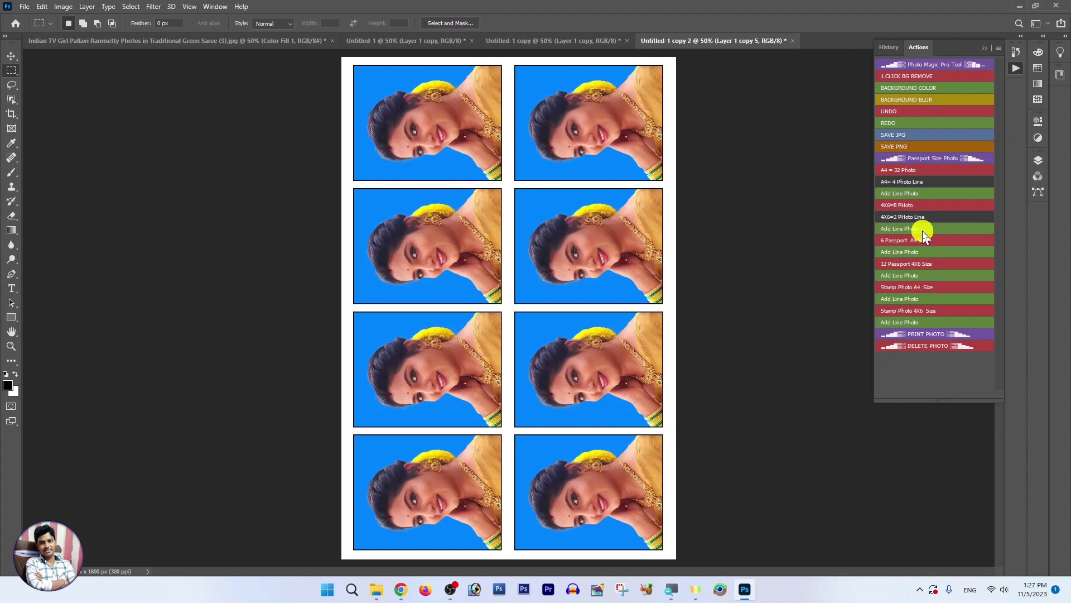
{"action": "left_click", "coordinate": [949, 346]}
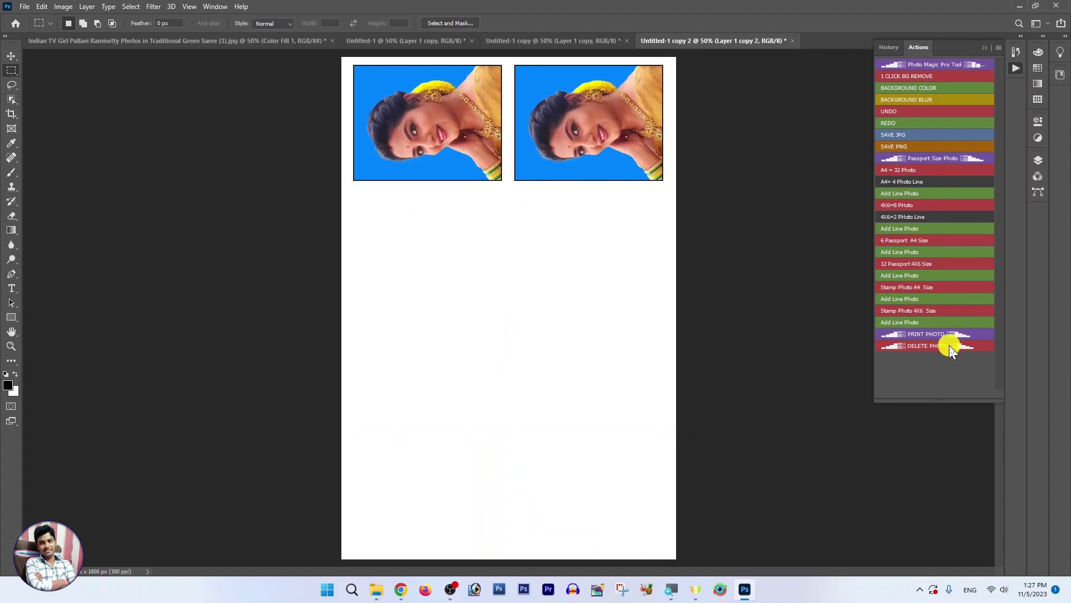
{"action": "left_click", "coordinate": [926, 218]}
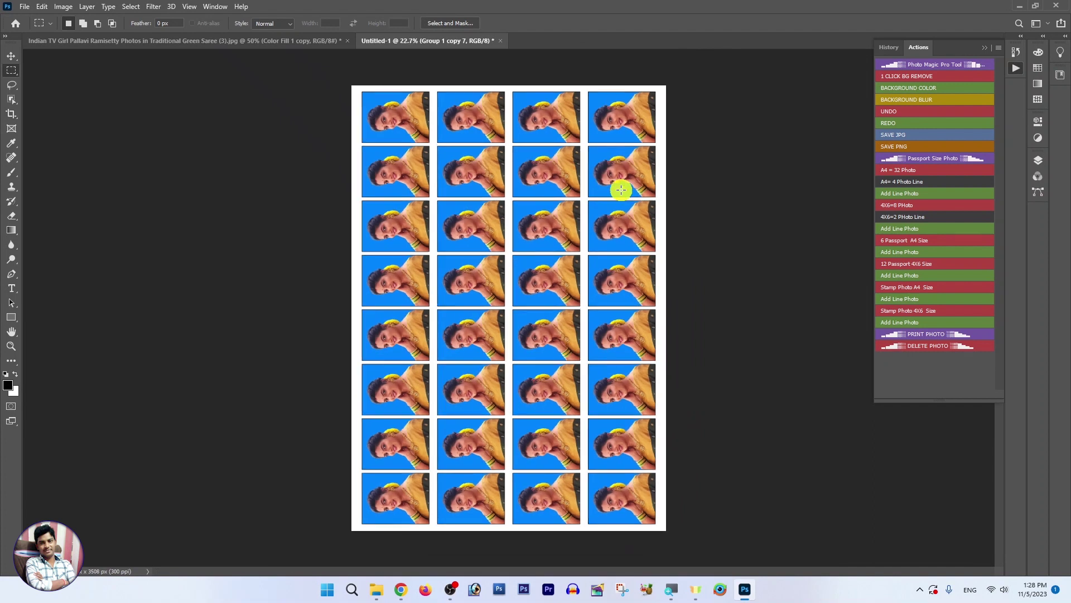
Zoom out so the whole 32-photo A4 sheet fits in view.
{"action": "key", "text": "ctrl+minus"}
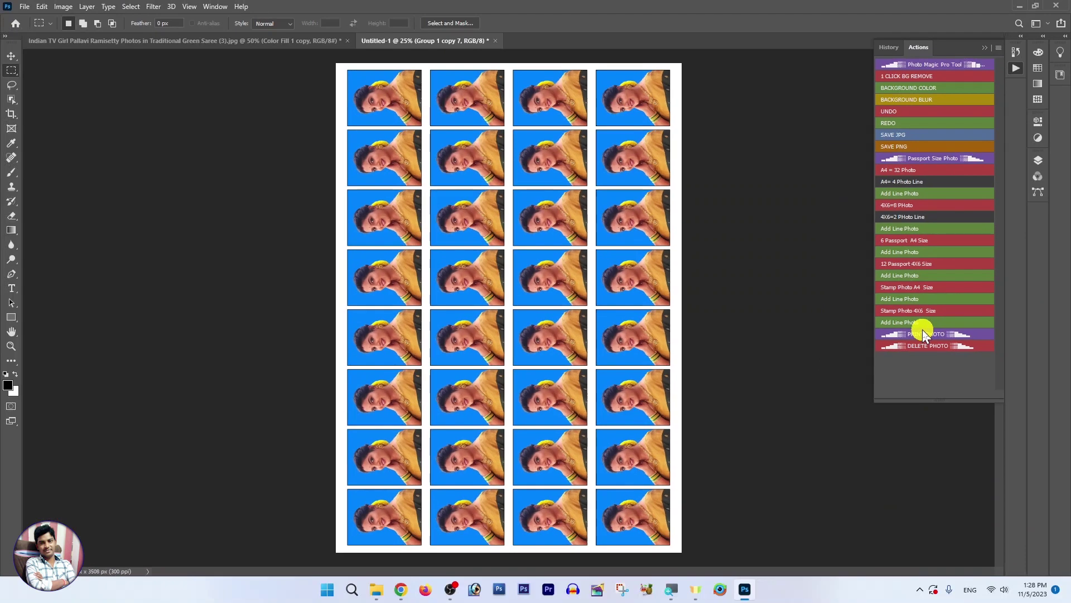
Open the print settings for the sheet and enable Scale to Fit Media.
{"action": "left_click", "coordinate": [923, 330]}
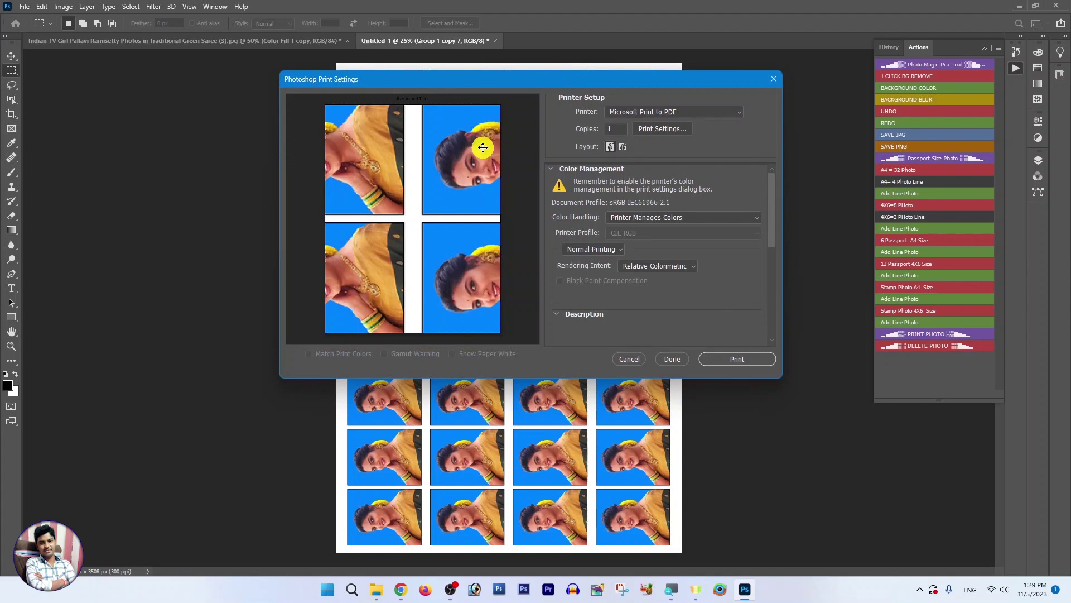
{"action": "left_click", "coordinate": [579, 313]}
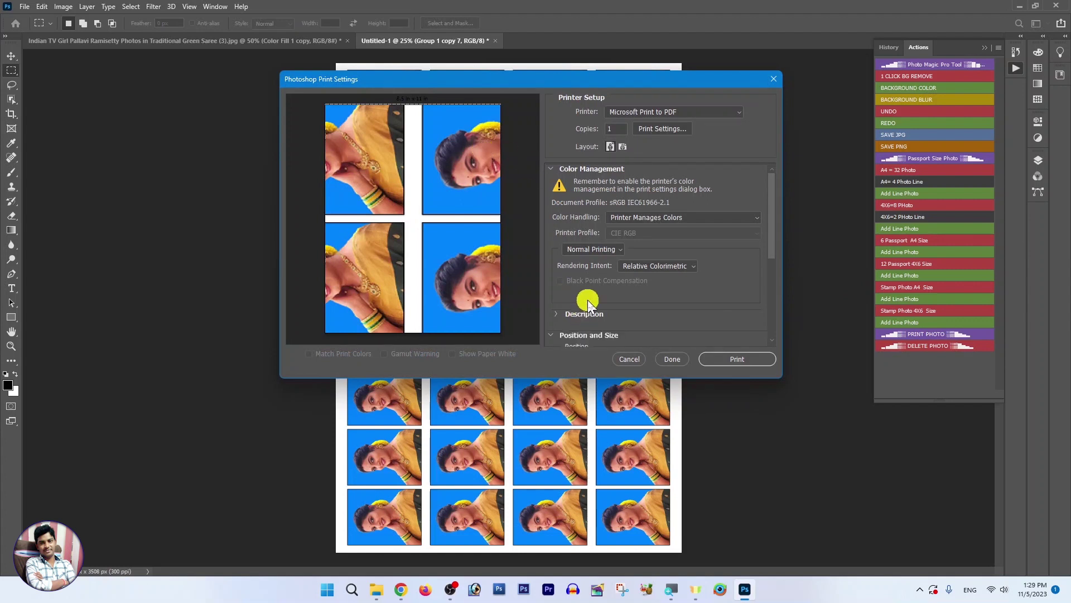
{"action": "scroll", "coordinate": [625, 316], "scroll_direction": "down", "scroll_amount": 1}
{"action": "scroll", "coordinate": [608, 322], "scroll_direction": "down", "scroll_amount": 1}
{"action": "scroll", "coordinate": [602, 326], "scroll_direction": "down", "scroll_amount": 1}
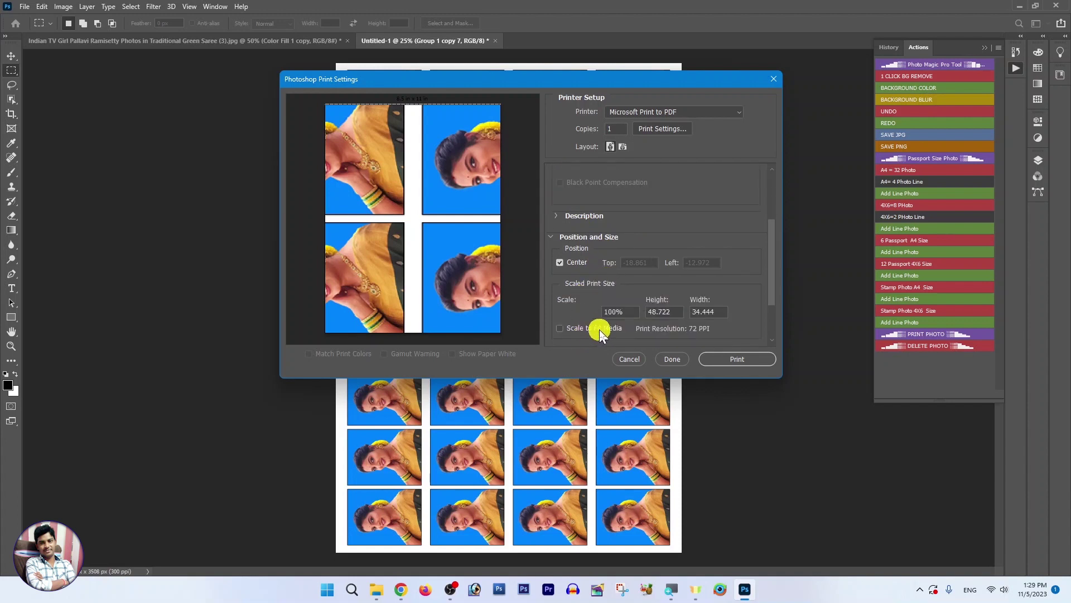
{"action": "left_click", "coordinate": [564, 330]}
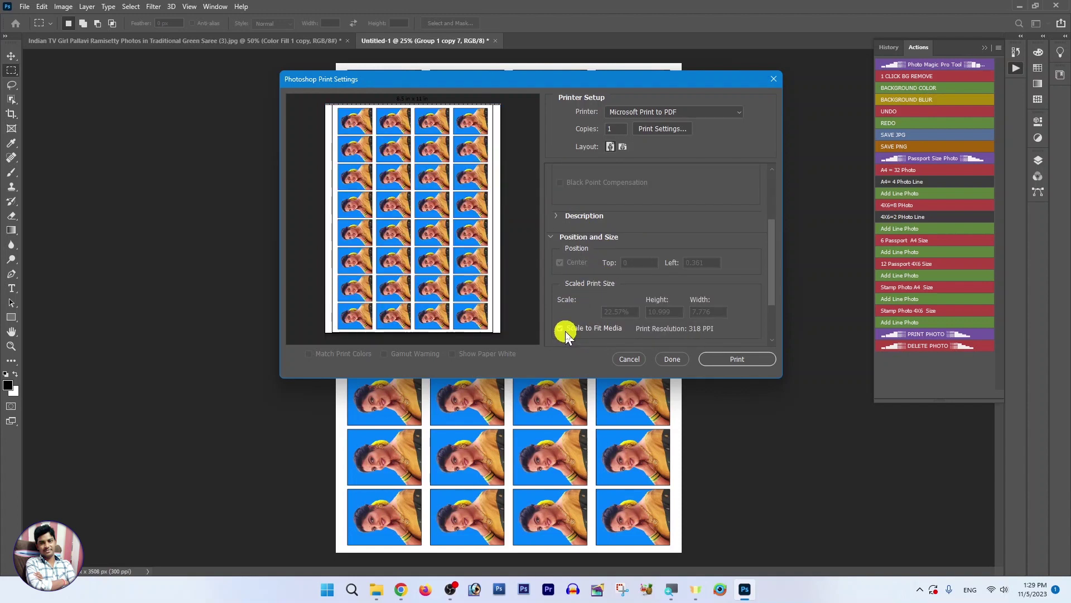
Set the Microsoft Print to PDF paper size to A4 in its advanced options.
{"action": "left_click", "coordinate": [663, 128]}
{"action": "left_click", "coordinate": [544, 310]}
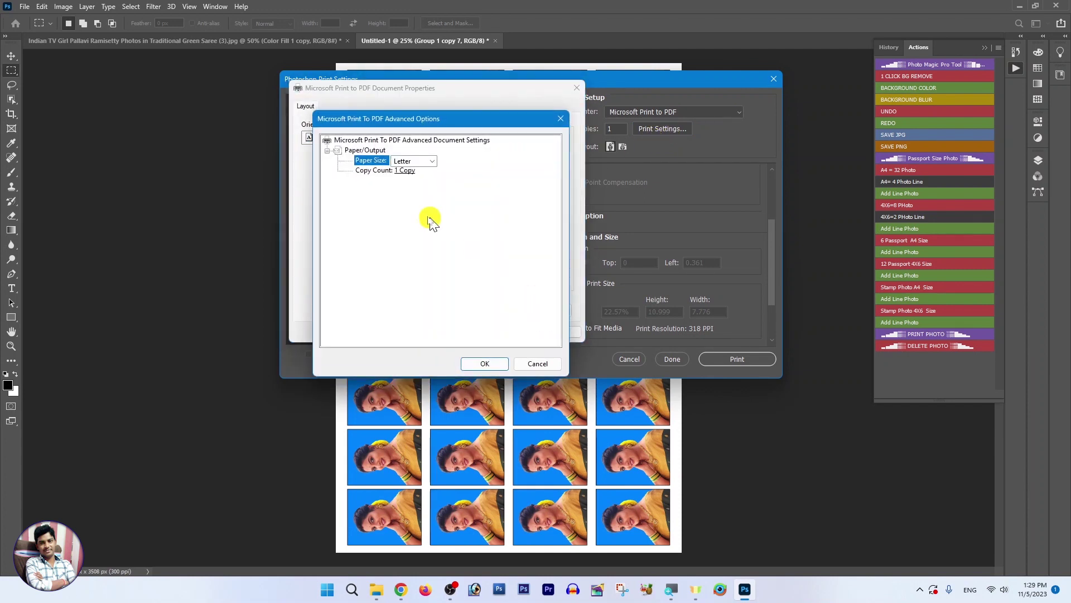
{"action": "left_click", "coordinate": [418, 162]}
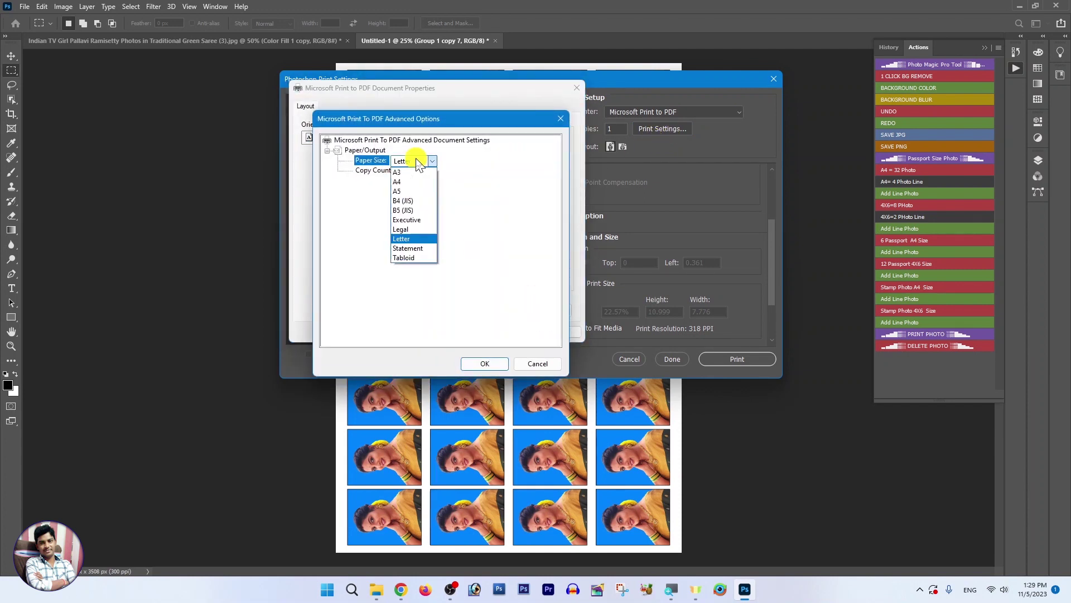
{"action": "left_click", "coordinate": [401, 182]}
{"action": "left_click", "coordinate": [486, 363]}
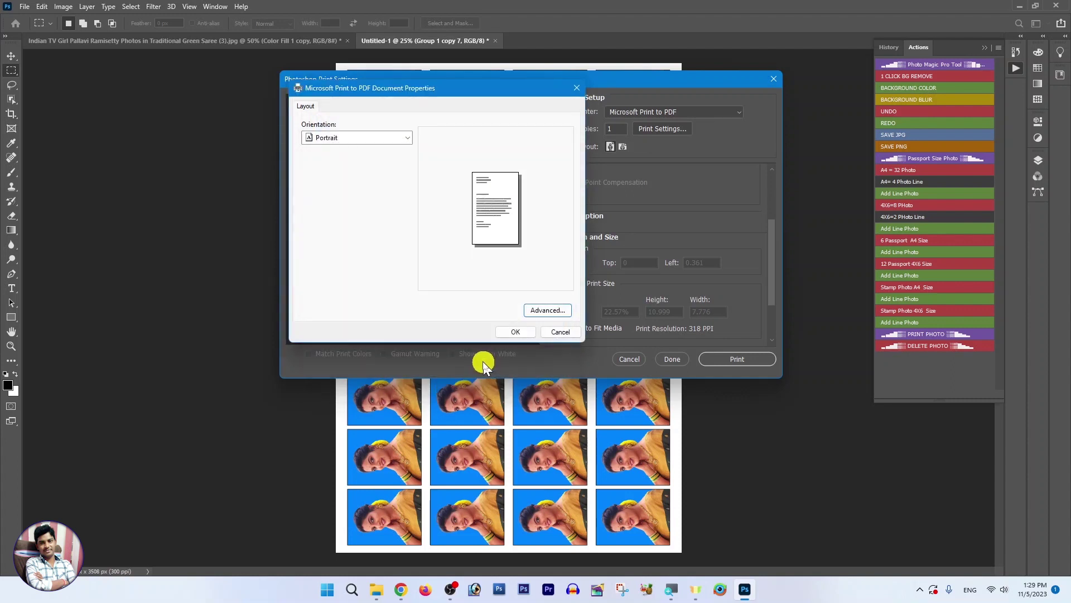
{"action": "left_click", "coordinate": [510, 333]}
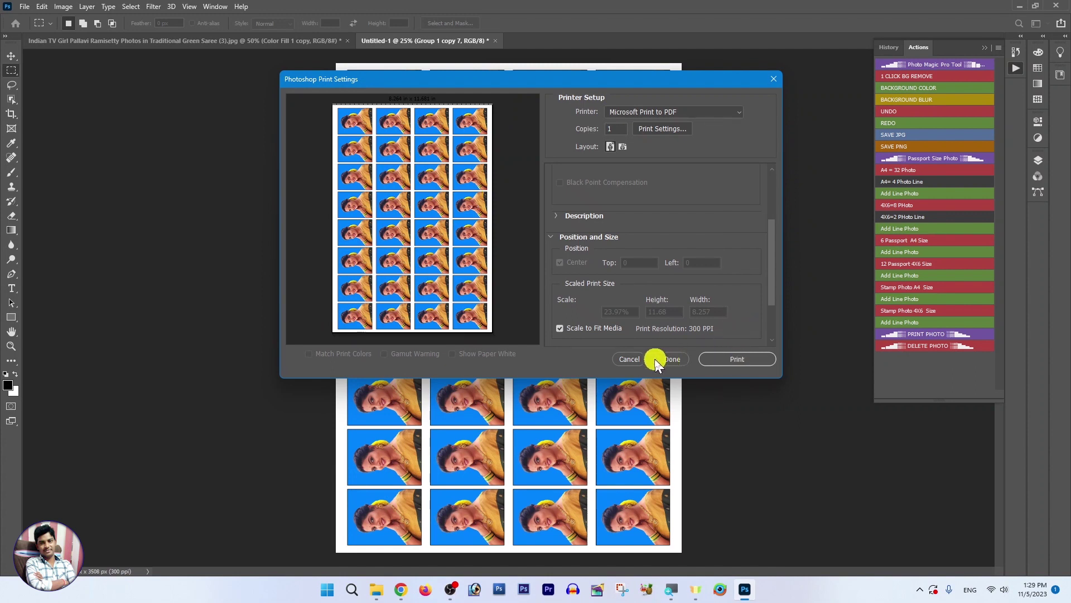
{"action": "left_click", "coordinate": [627, 359]}
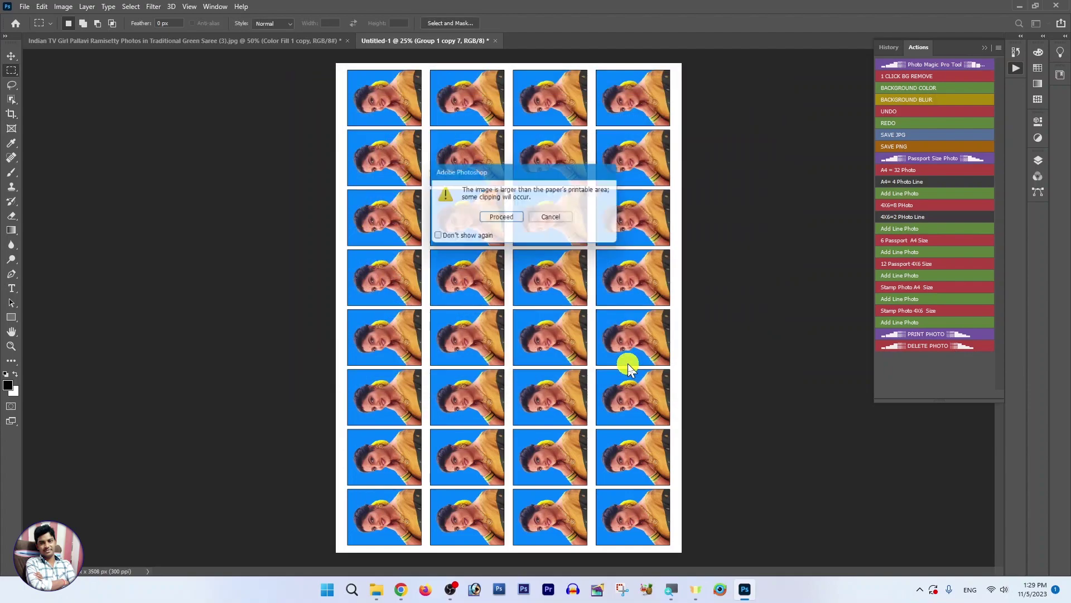